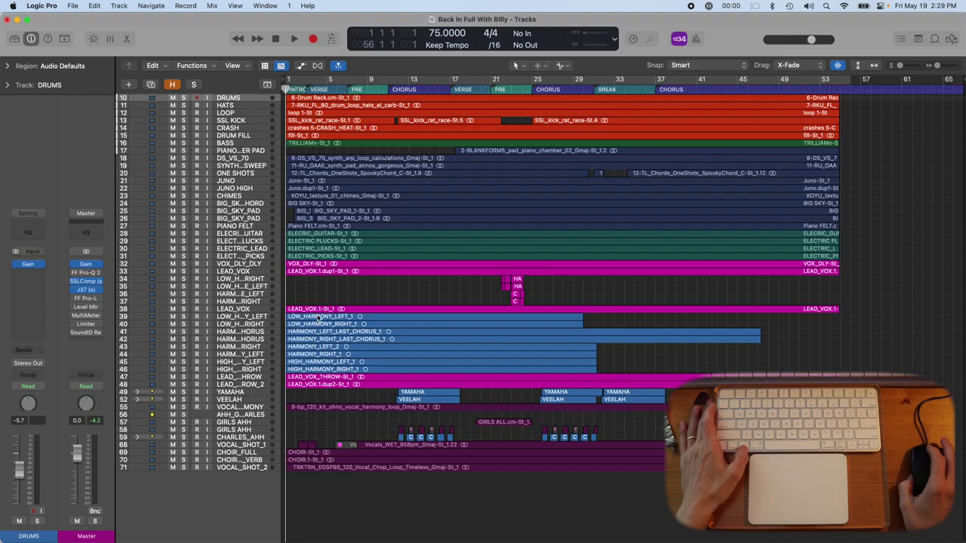
# Enlarge the track heights until the DRUMS waveform on track 10 fills the arrangement view.
pyautogui.scroll(10, 333, 286)
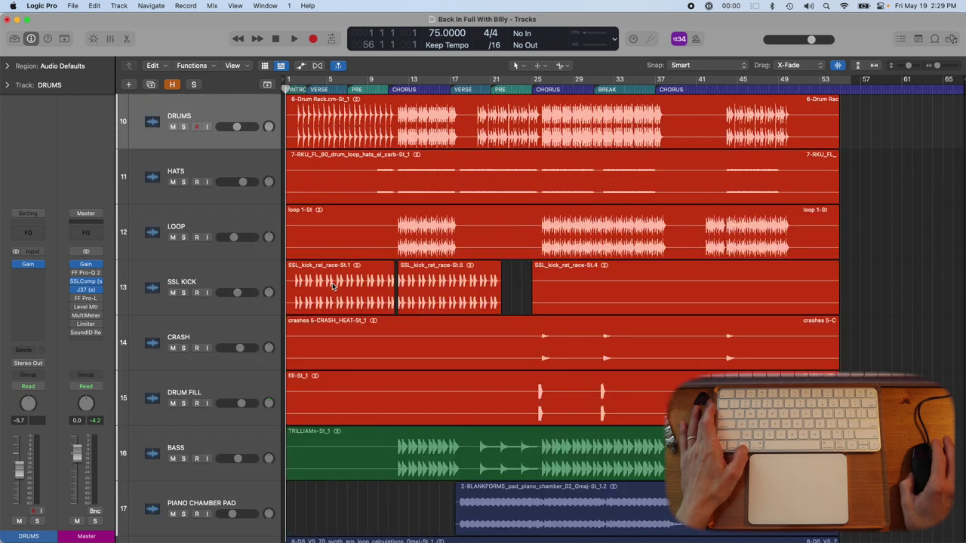
pyautogui.press('super+Down')
pyautogui.press('super+Down')
pyautogui.press('super+Down')
pyautogui.press('super+Down')
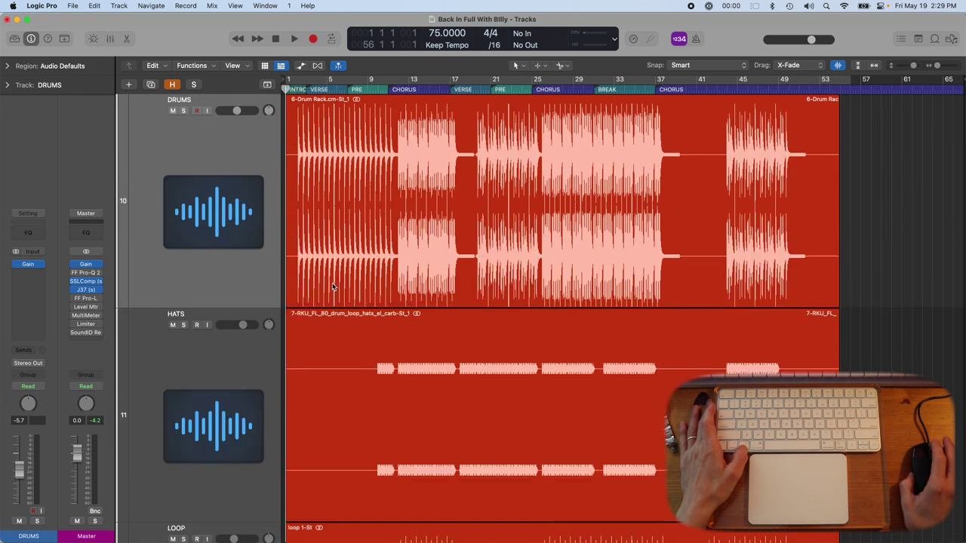
pyautogui.press('super+Down')
pyautogui.press('super+Down')
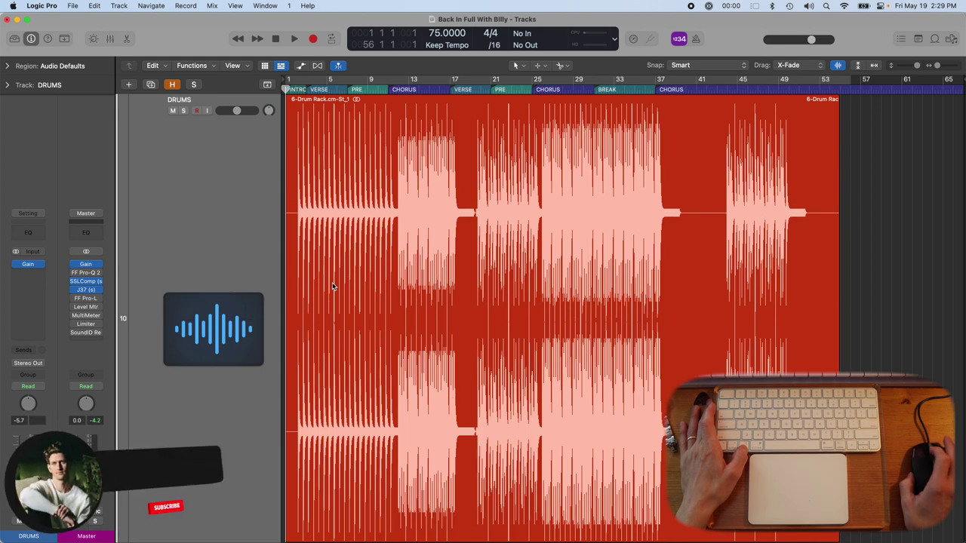
# Shrink the track heights until all tracks from DRUMS down to the vocal shots fit in view.
pyautogui.press('super+Up')
pyautogui.press('super+Up')
pyautogui.press('super+Up')
pyautogui.press('super+Up')
pyautogui.press('super+Up')
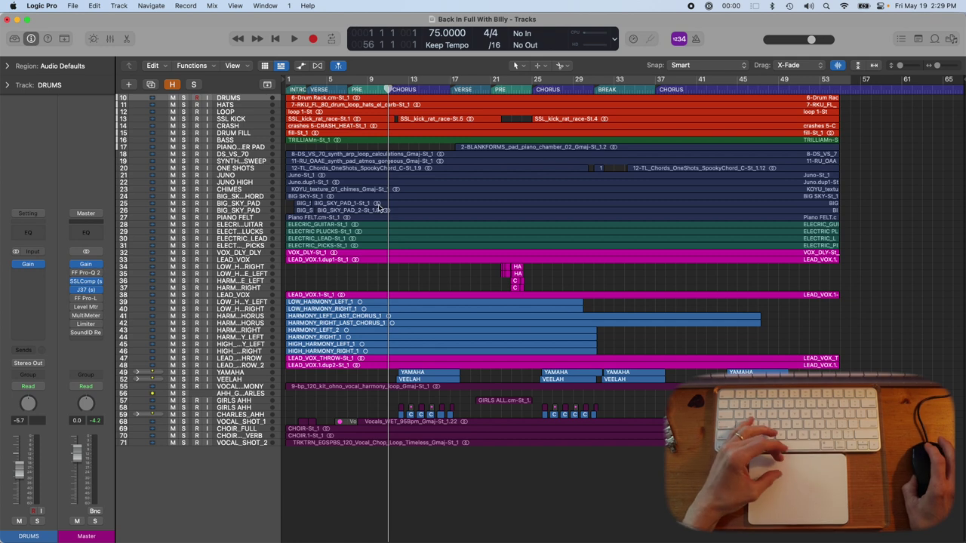
# Zoom the timeline in closely around the playhead at the start of the chorus at bar 11.
pyautogui.scroll(10, 387, 205)
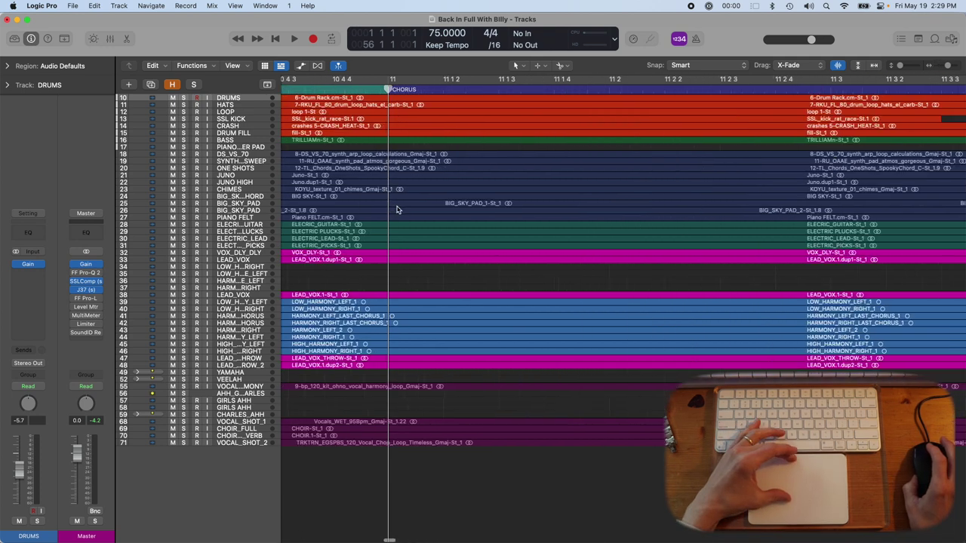
pyautogui.scroll(-3, 397, 209)
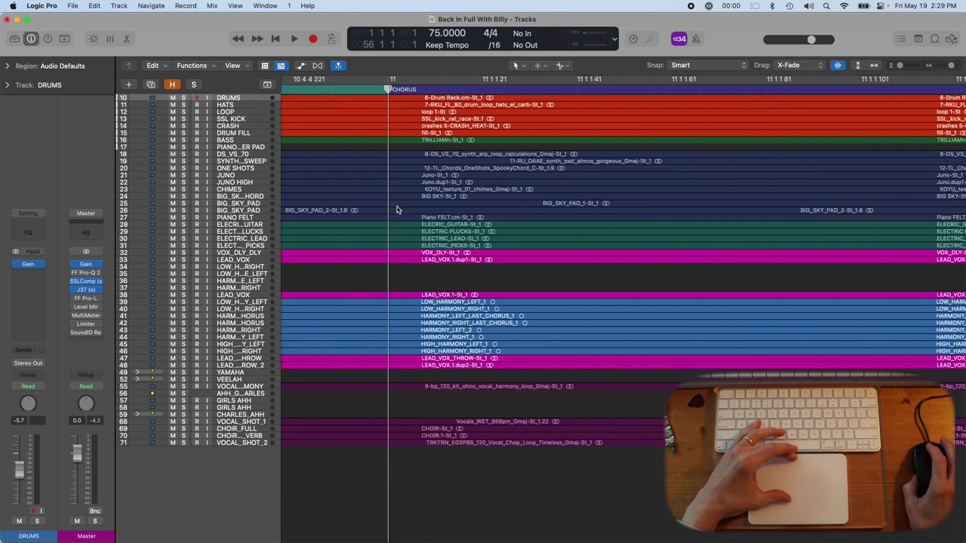
pyautogui.scroll(-2, 397, 209)
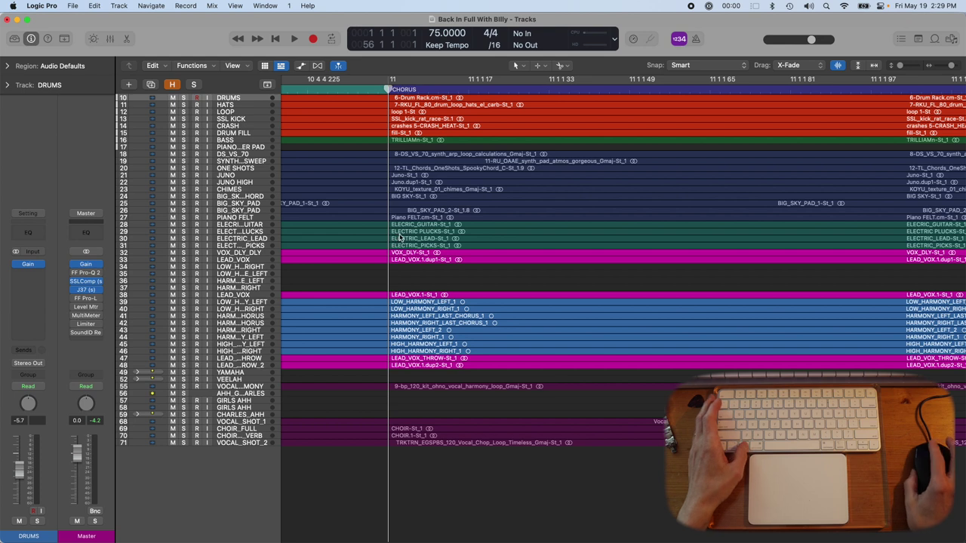
# Enlarge the track heights to show the waveforms and zoom the timeline out around the bar 11 playhead.
pyautogui.scroll(8, 395, 238)
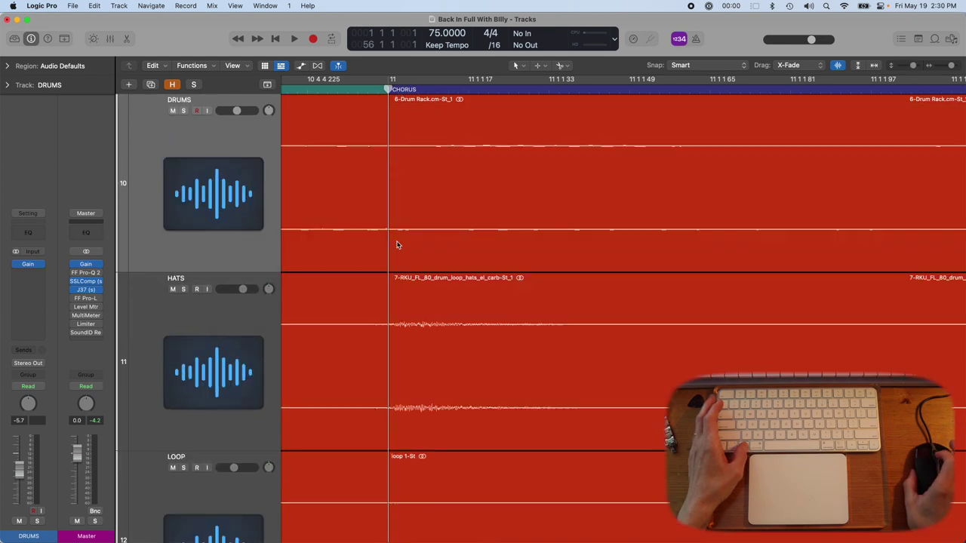
pyautogui.scroll(5, 398, 245)
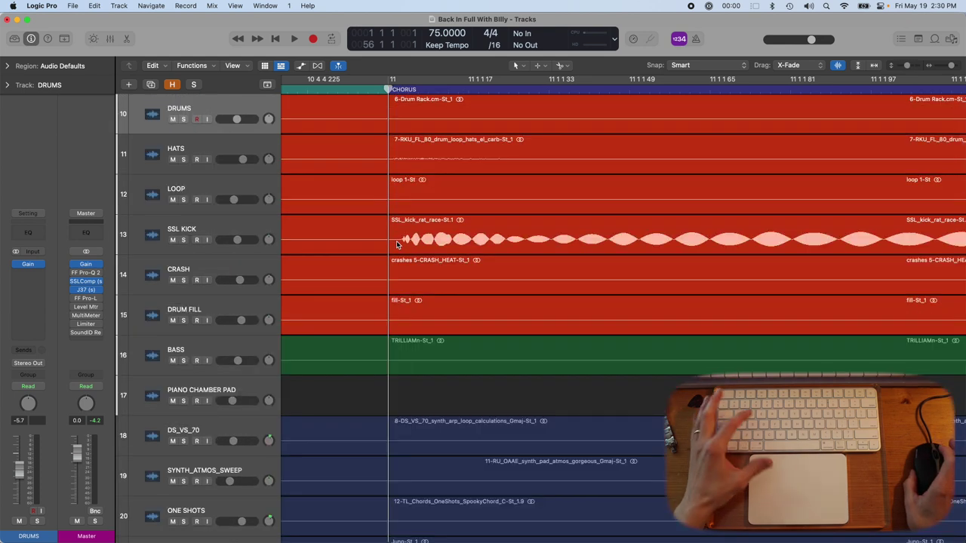
pyautogui.scroll(10, 398, 243)
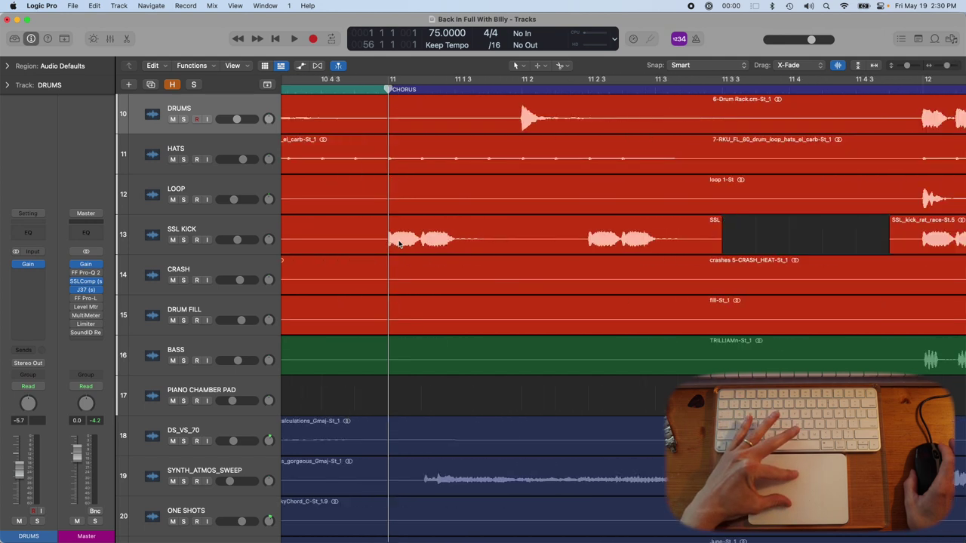
pyautogui.scroll(5, 398, 243)
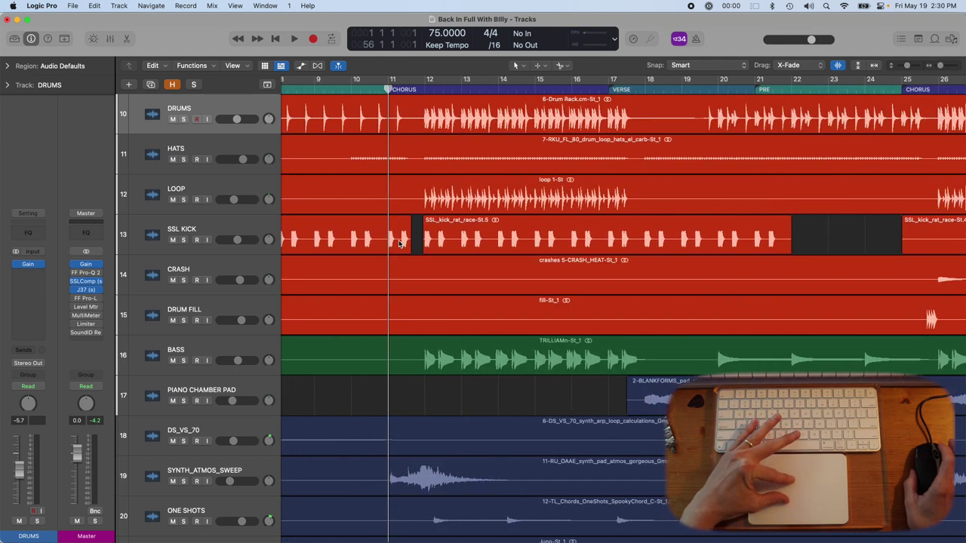
pyautogui.scroll(-10, 398, 243)
pyautogui.scroll(15, 398, 243)
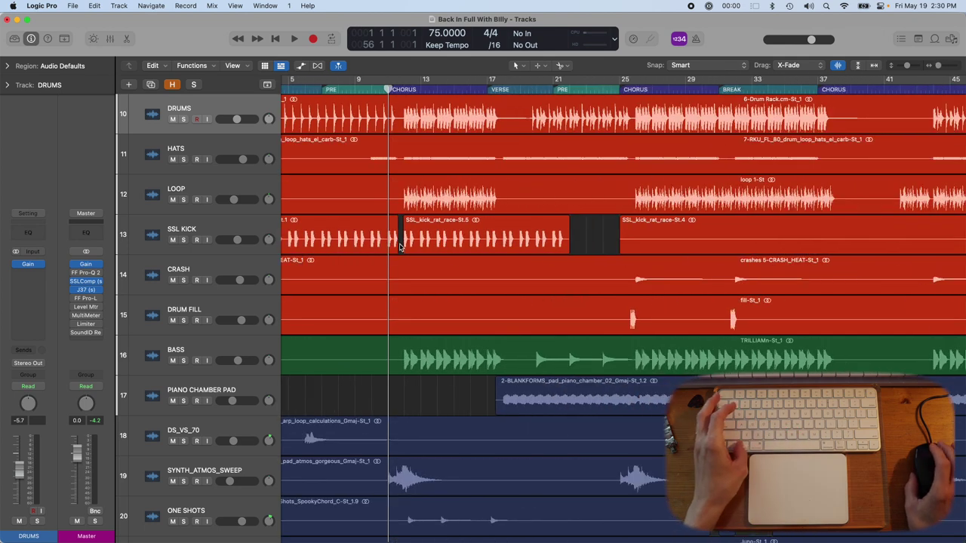
# Zoom out in both directions to show the full song with every track in view.
pyautogui.scroll(5, 400, 247)
pyautogui.scroll(3, 166, 278)
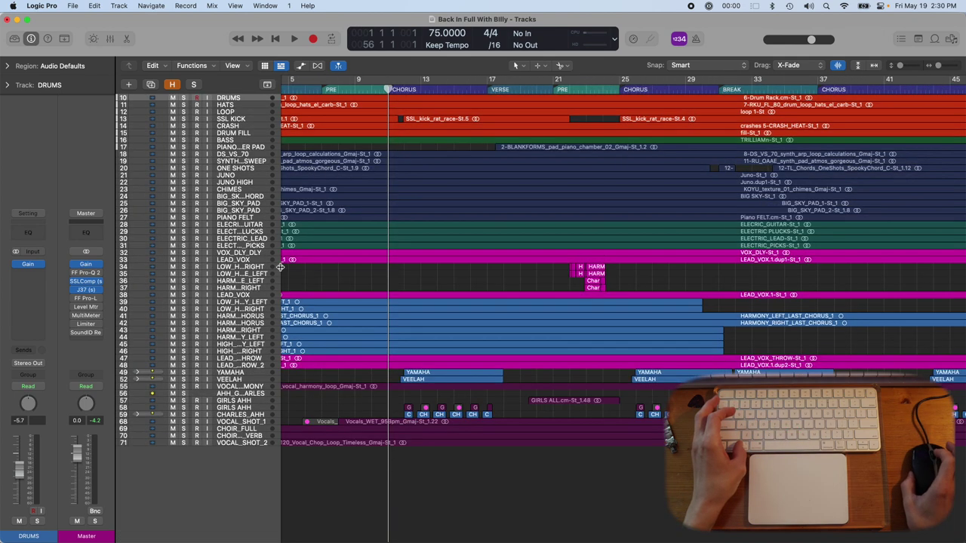
pyautogui.scroll(3, 399, 249)
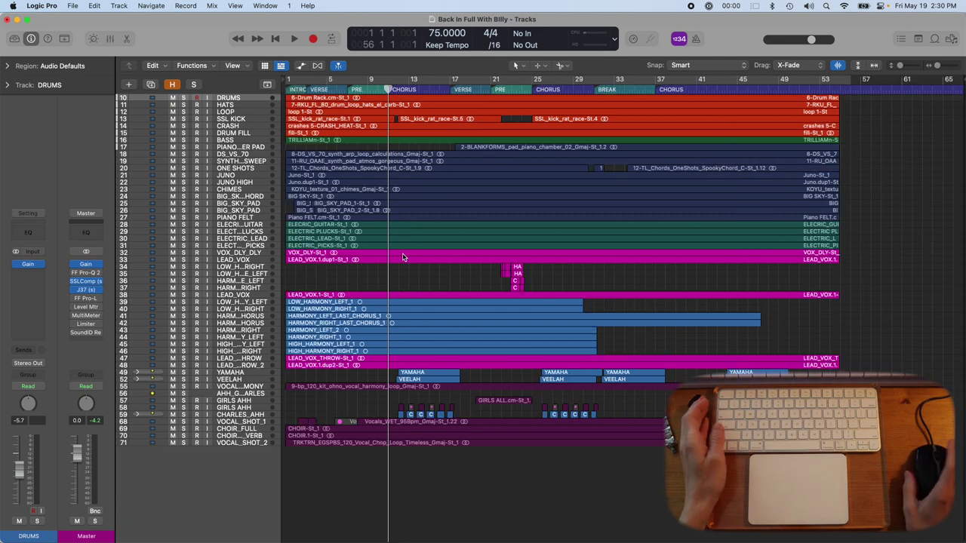
# Enlarge the drum tracks and zoom the timeline in and out around the playhead at bar 11.
pyautogui.scroll(-8, 407, 225)
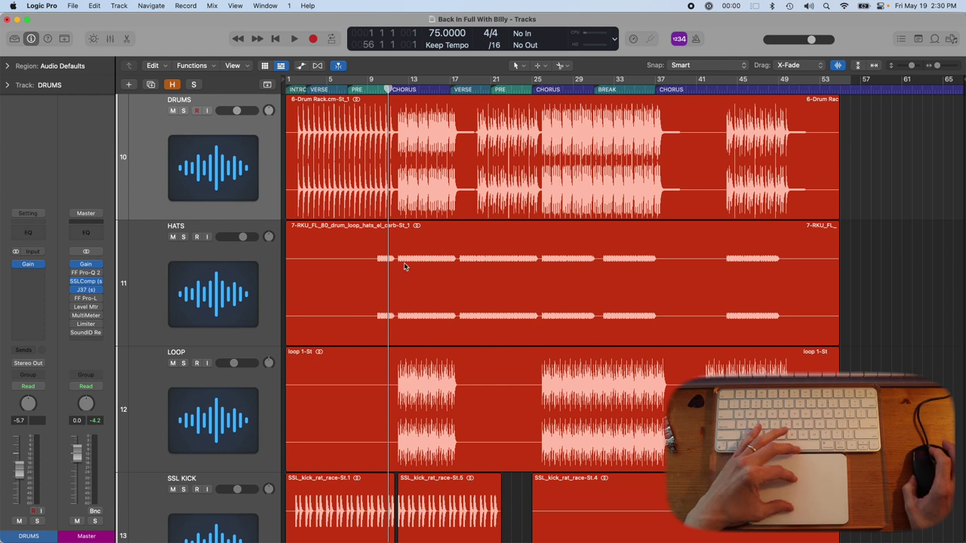
pyautogui.scroll(-10, 391, 257)
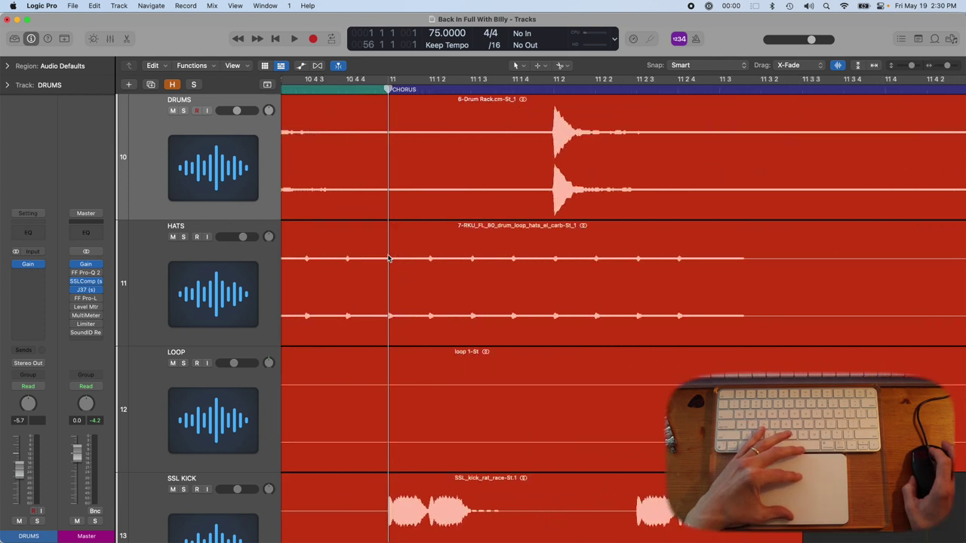
pyautogui.scroll(10, 388, 259)
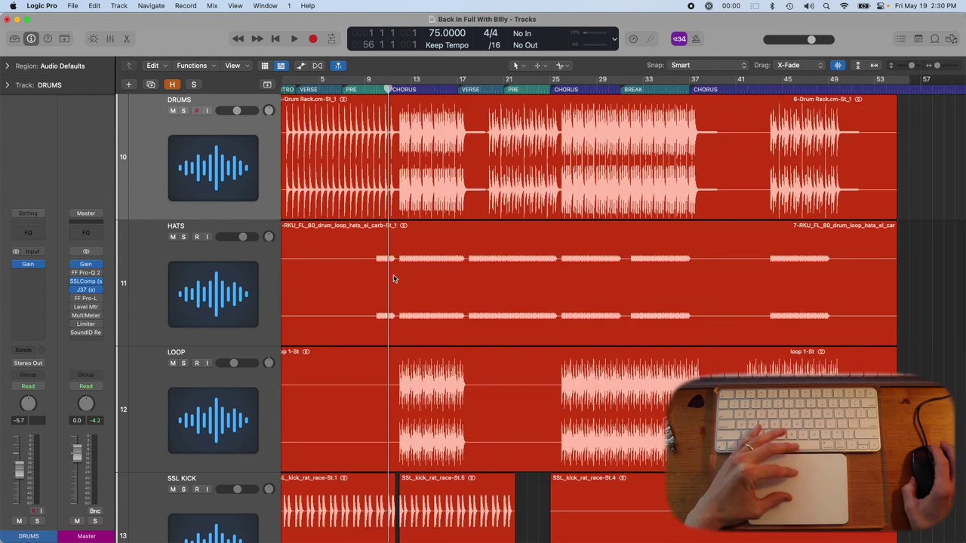
pyautogui.scroll(-3, 375, 439)
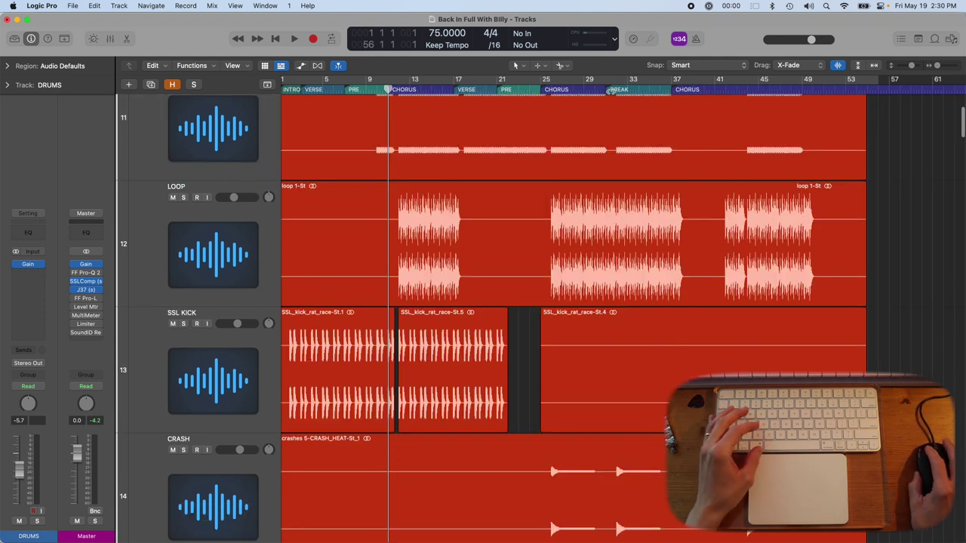
# Select the LOOP track's region near bar 31 in the break and zoom in closely on its waveform.
pyautogui.click(620, 245)
pyautogui.scroll(-6, 626, 211)
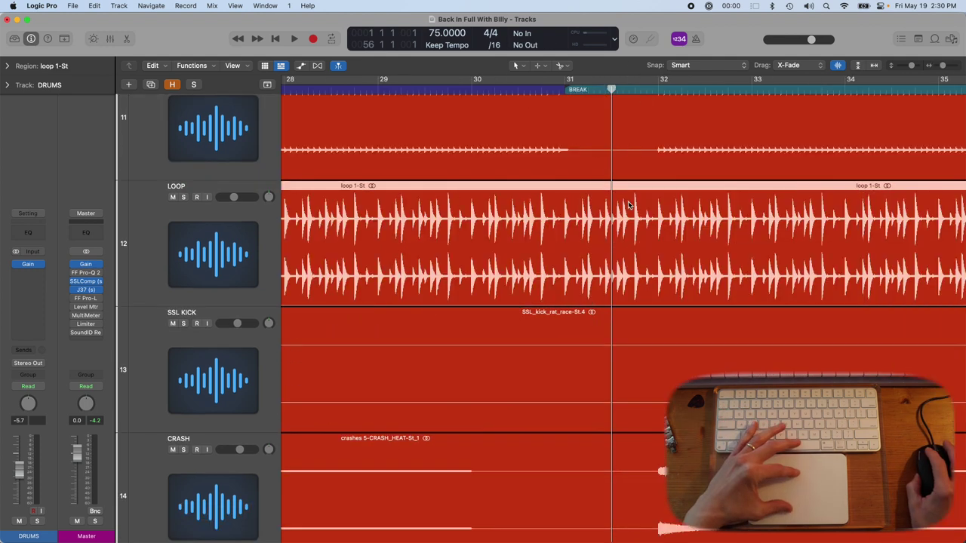
pyautogui.scroll(-5, 611, 225)
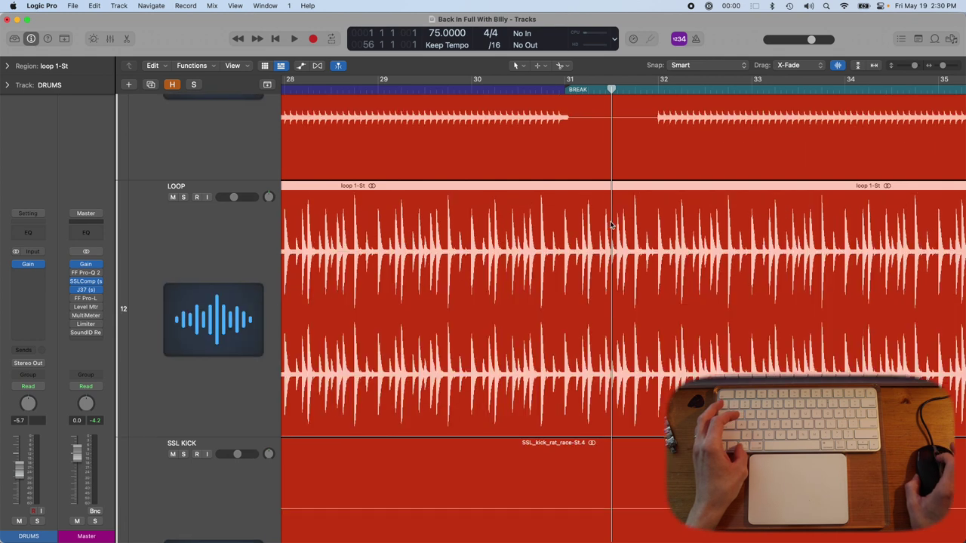
pyautogui.scroll(-5, 615, 207)
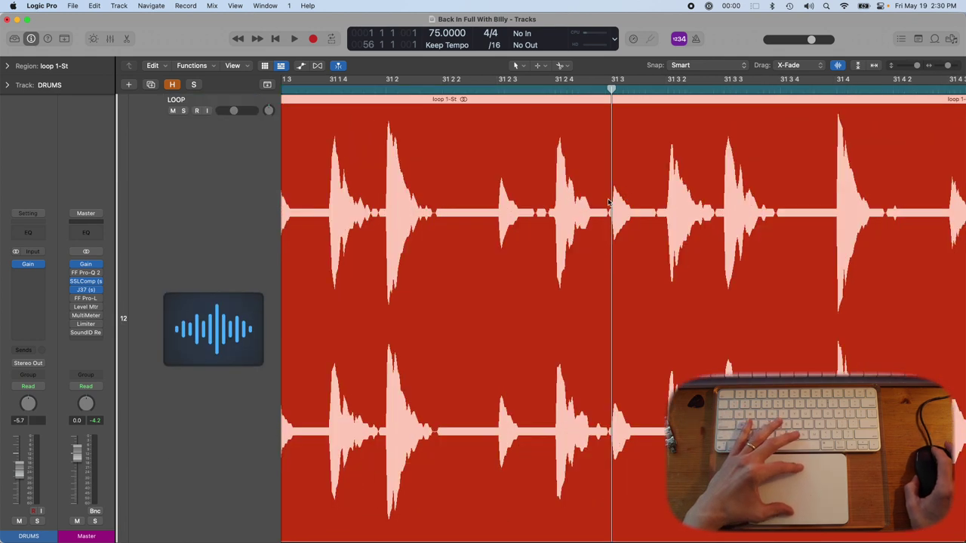
# Fit the selected LOOP region to the view and shrink the track heights to show tracks 10 to 28.
pyautogui.press('z')
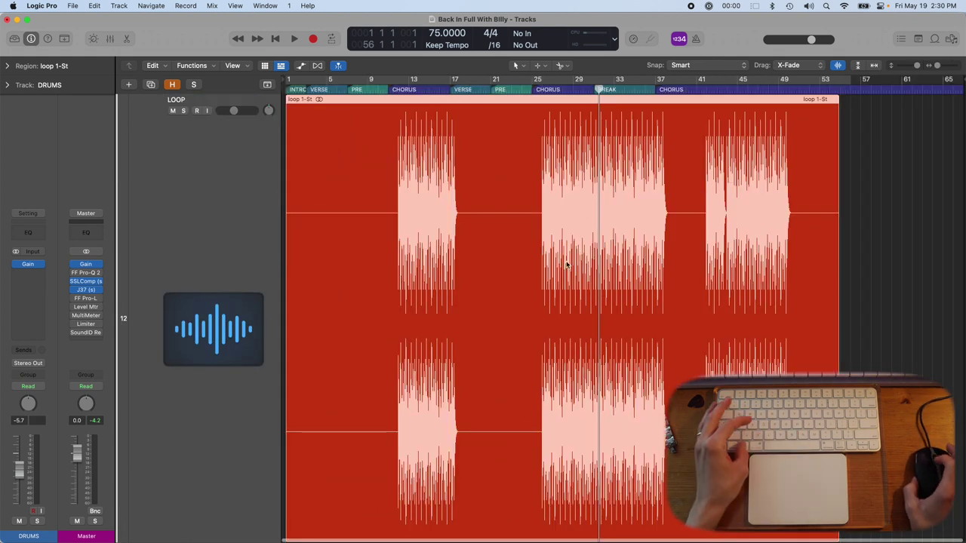
pyautogui.scroll(10, 571, 264)
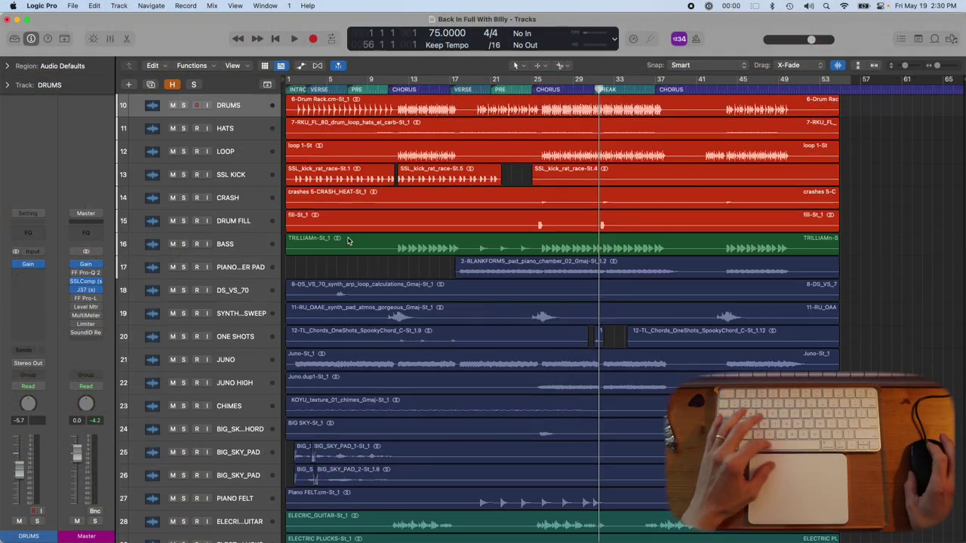
# Zoom the timeline in around bar 9 and back out to the full song length.
pyautogui.scroll(10, 353, 227)
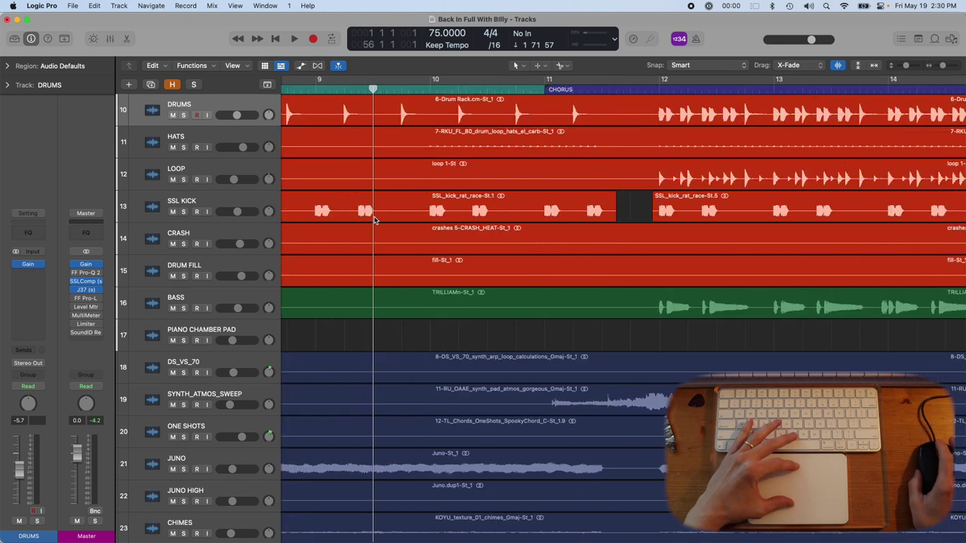
pyautogui.scroll(-5, 353, 223)
pyautogui.scroll(-10, 353, 223)
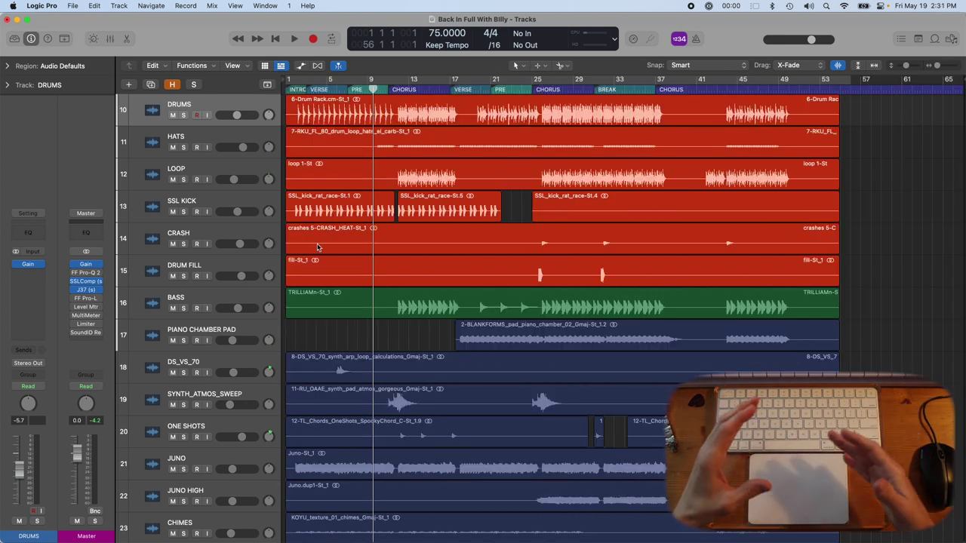
# Select the ELECRIC_GUITAR region on track 28 and zoom in vertically and horizontally on its waveform.
pyautogui.scroll(-5, 407, 276)
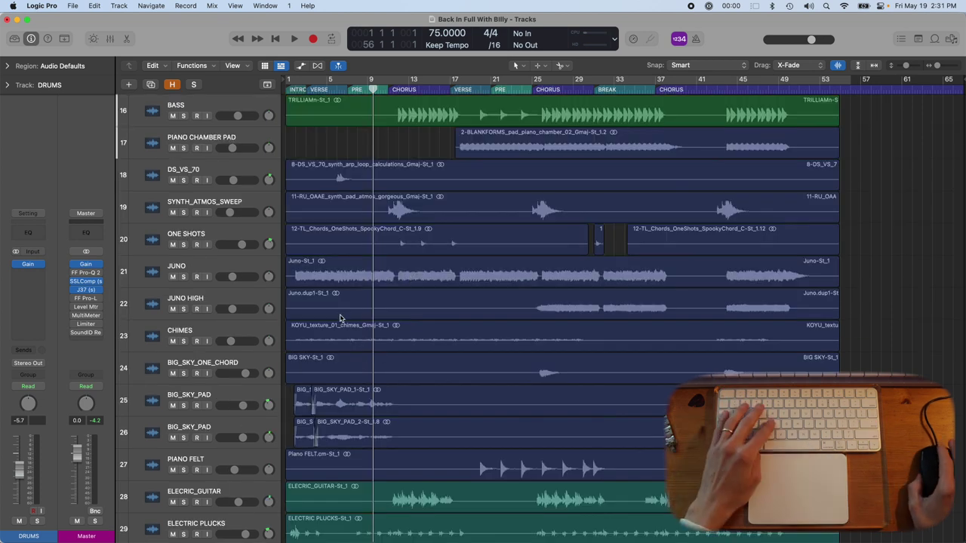
pyautogui.scroll(-3, 341, 323)
pyautogui.click(402, 386)
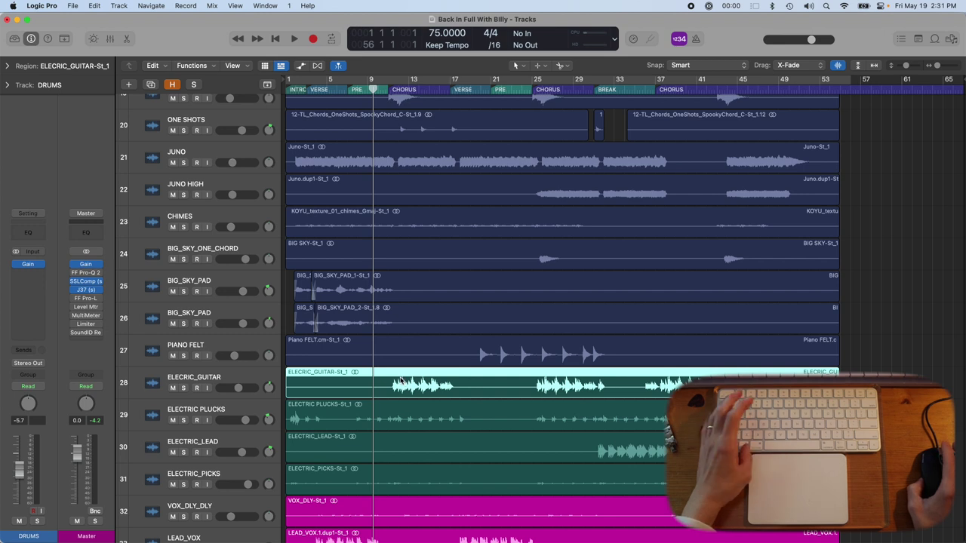
pyautogui.press('super+Down')
pyautogui.press('super+Down')
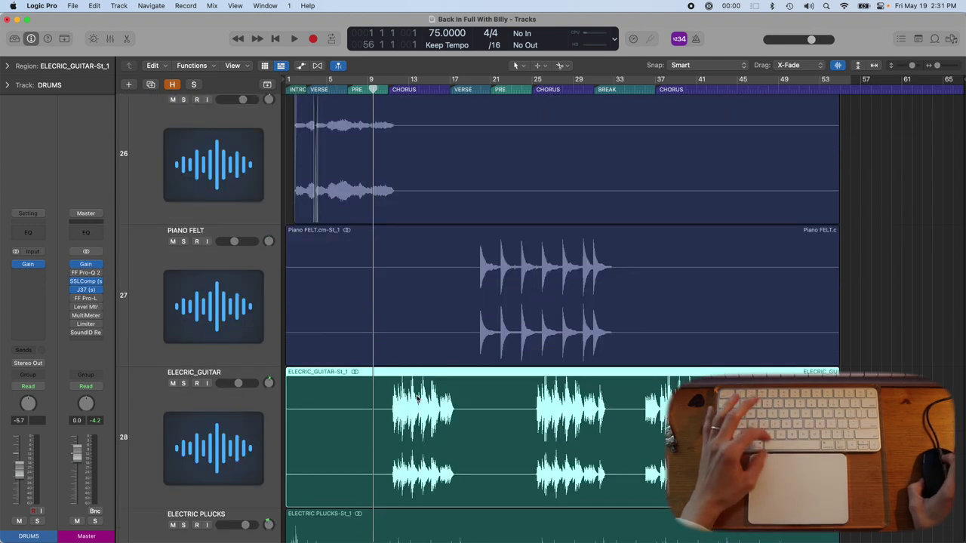
pyautogui.press('super+Down')
pyautogui.press('super+Right')
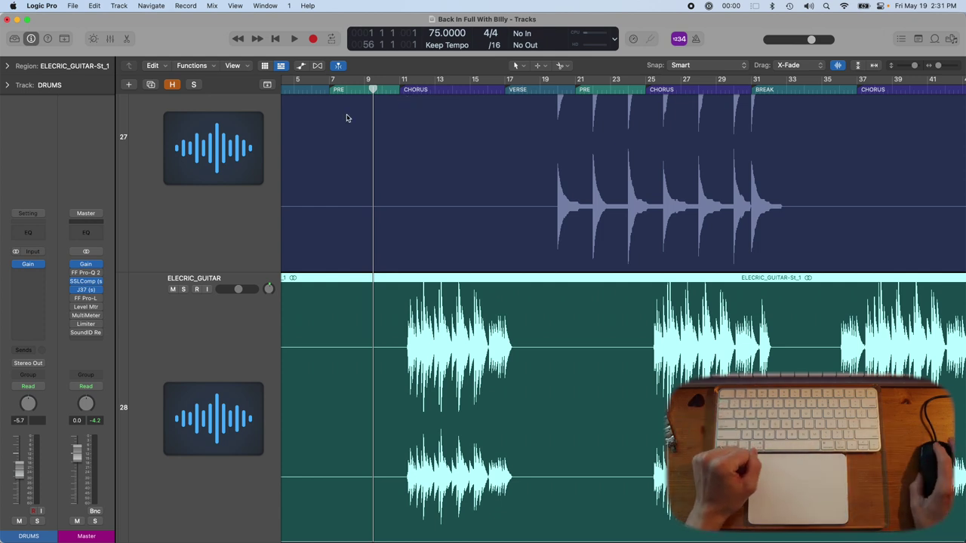
# Zoom out from the guitar region to the full song length with compact track heights.
pyautogui.press('super+Up')
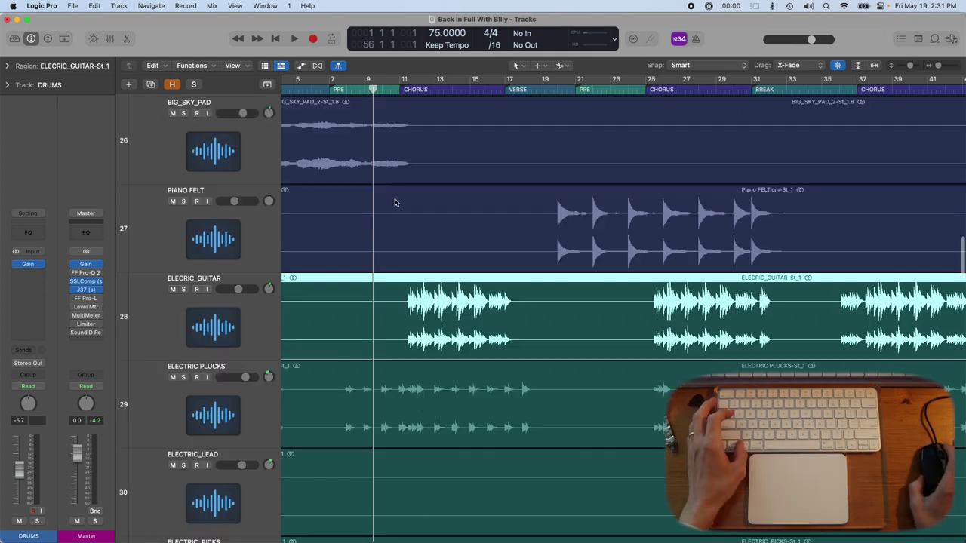
pyautogui.press('super+Left')
pyautogui.press('super+Up')
pyautogui.press('super+Up')
pyautogui.press('super+Up')
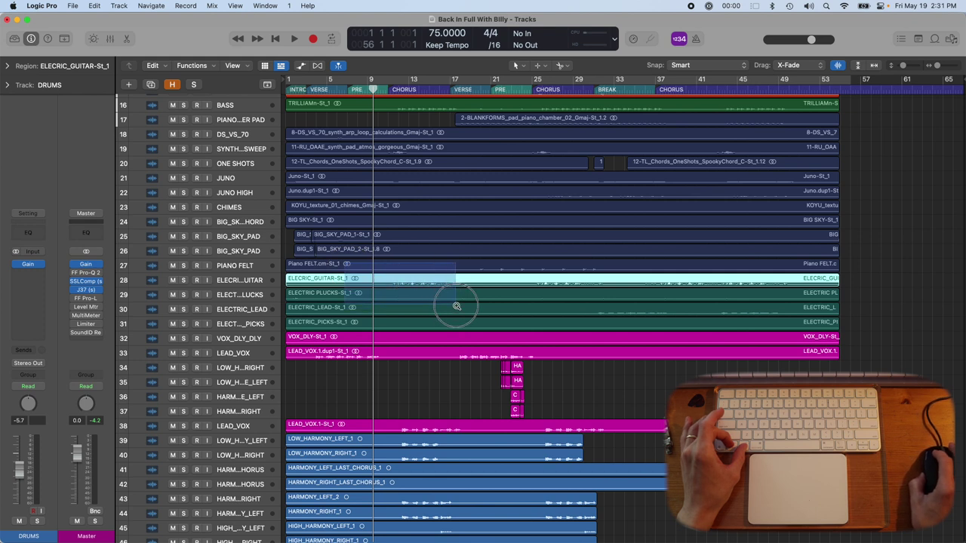
# Use the Zoom tool to frame successively smaller areas of the ELECRIC_GUITAR region down to its first notes around 11 3.
pyautogui.moveTo(456, 306); pyautogui.dragTo(457, 306)
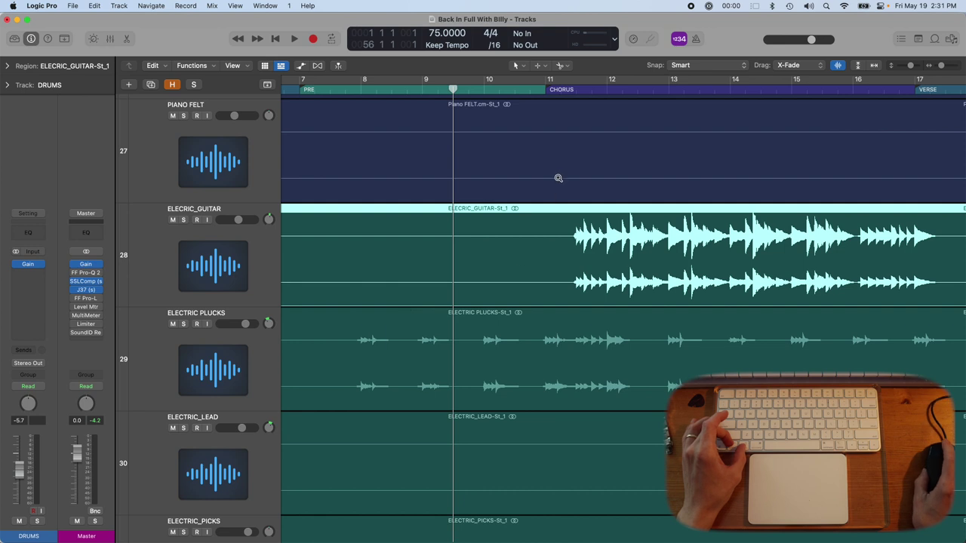
pyautogui.moveTo(549, 162); pyautogui.dragTo(937, 347)
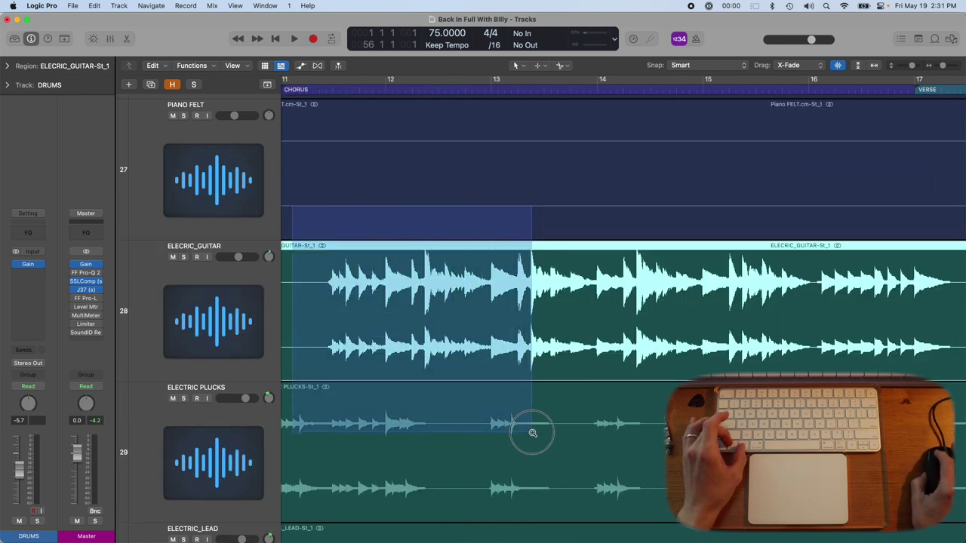
pyautogui.moveTo(532, 432); pyautogui.dragTo(532, 432)
pyautogui.moveTo(356, 193); pyautogui.dragTo(521, 434)
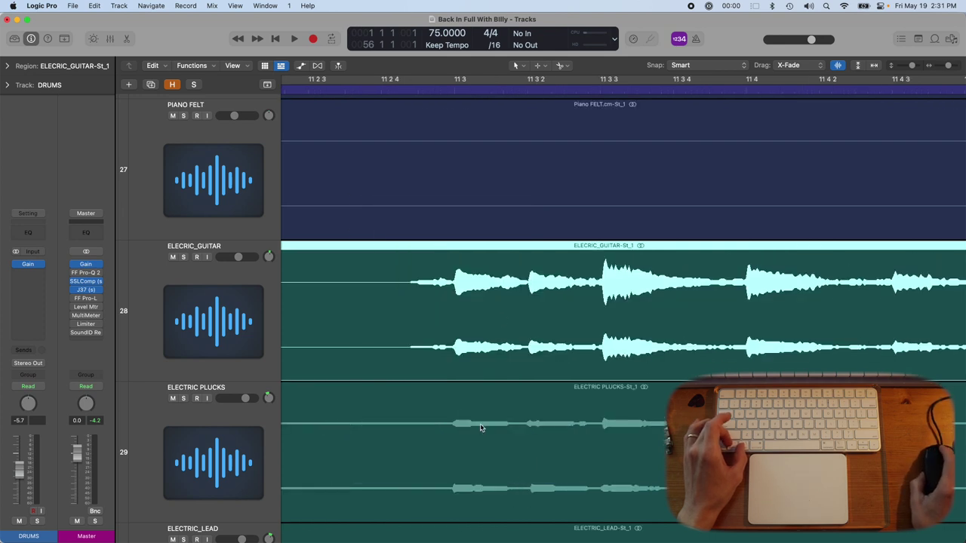
pyautogui.moveTo(393, 240); pyautogui.dragTo(552, 381)
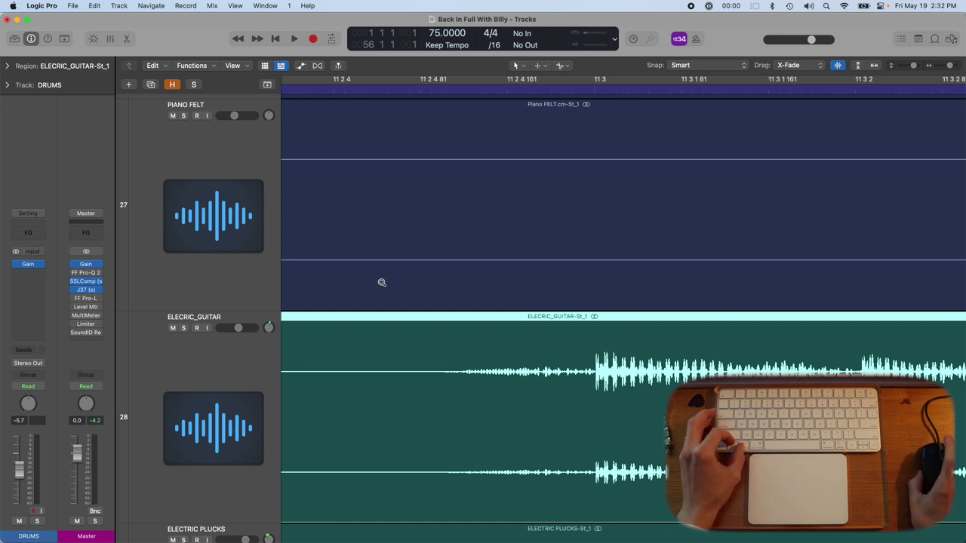
# Zoom back out in stages from the guitar notes to the full song length, then enlarge the track heights.
pyautogui.keyDown('ctrl'); pyautogui.keyDown('alt'); pyautogui.click(413, 279); pyautogui.keyUp('alt'); pyautogui.keyUp('ctrl')
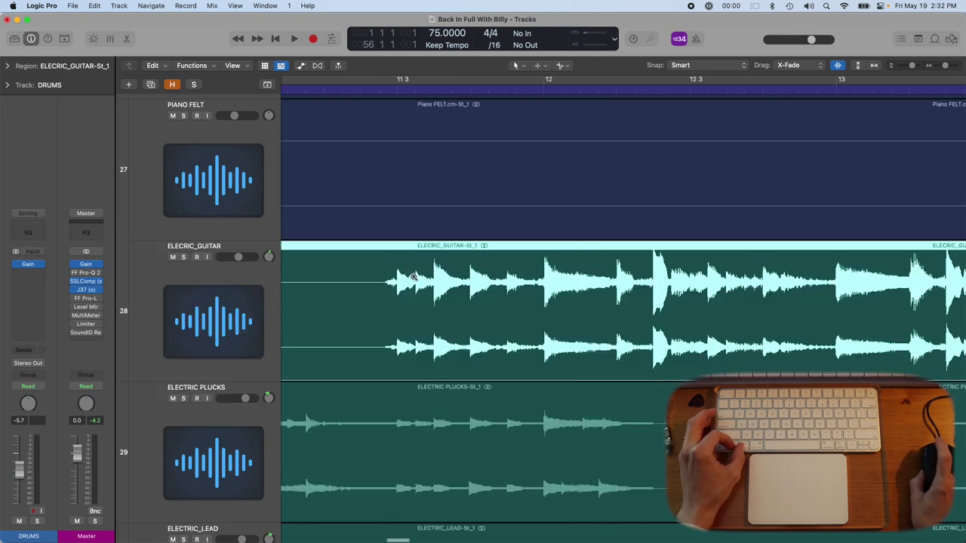
pyautogui.keyDown('ctrl'); pyautogui.keyDown('alt'); pyautogui.click(414, 277); pyautogui.keyUp('alt'); pyautogui.keyUp('ctrl')
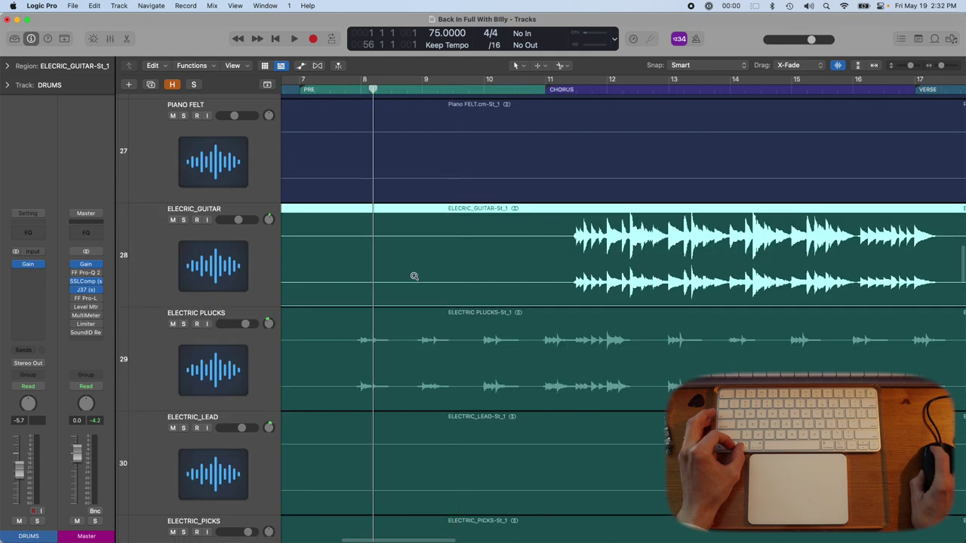
pyautogui.keyDown('ctrl'); pyautogui.keyDown('alt'); pyautogui.click(413, 277); pyautogui.keyUp('alt'); pyautogui.keyUp('ctrl')
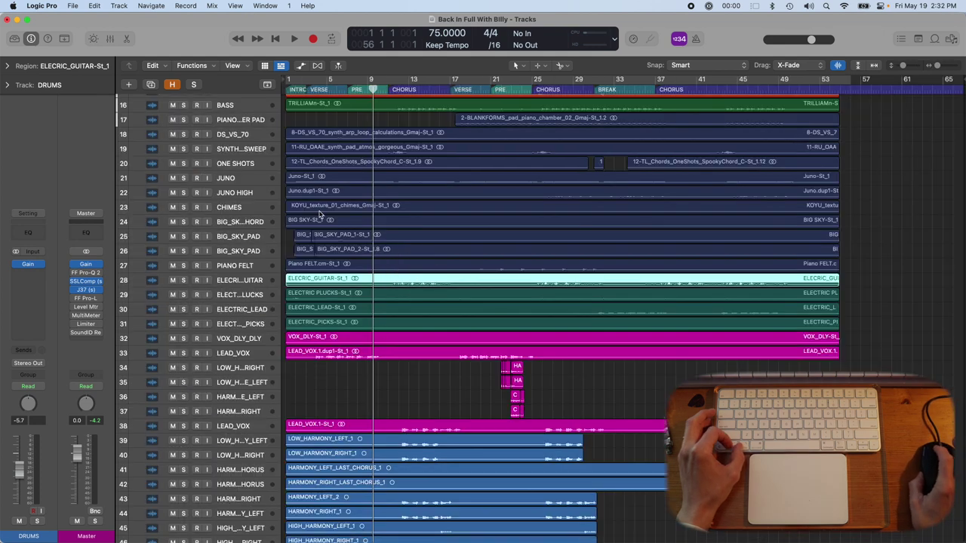
pyautogui.scroll(2, 377, 301)
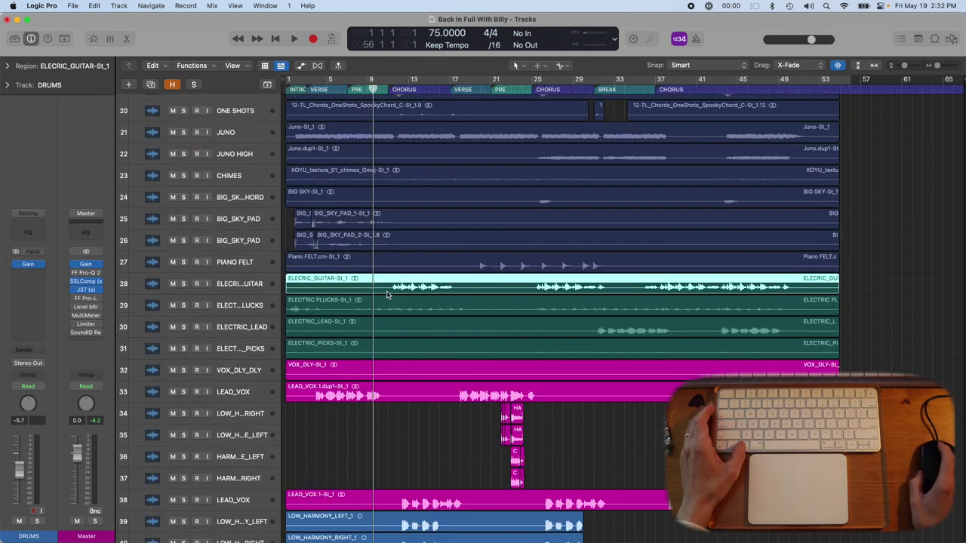
pyautogui.press('super+Down')
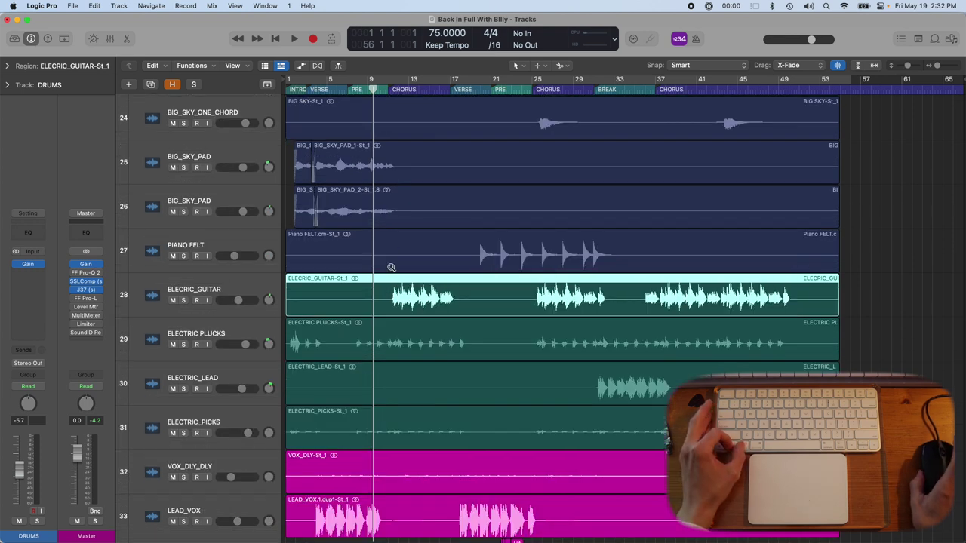
# Frame the first ELECRIC_GUITAR phrase between bars 11 and 17 with the Zoom tool, then return to the full song view.
pyautogui.moveTo(372, 247); pyautogui.dragTo(483, 350)
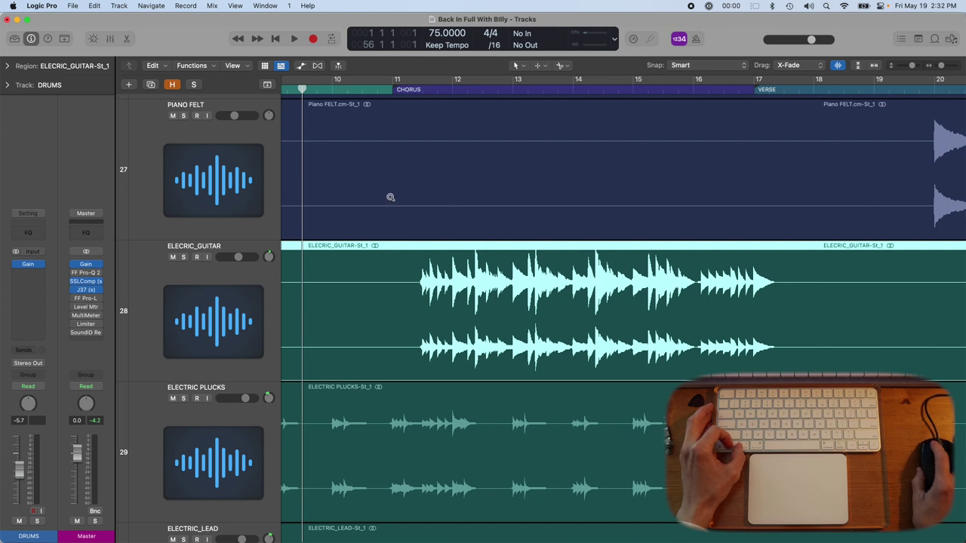
pyautogui.moveTo(390, 197); pyautogui.dragTo(841, 386)
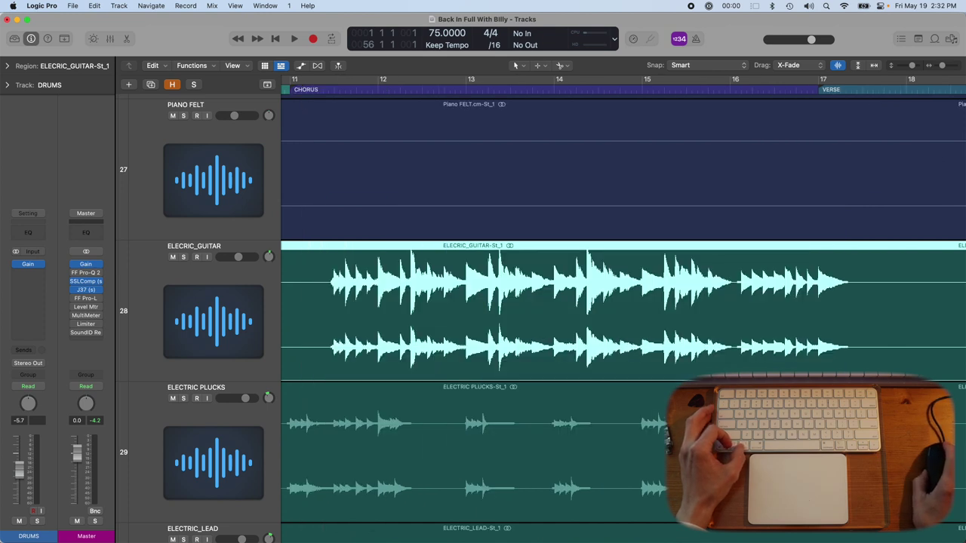
pyautogui.keyDown('ctrl'); pyautogui.keyDown('alt'); pyautogui.click(405, 359); pyautogui.keyUp('alt'); pyautogui.keyUp('ctrl')
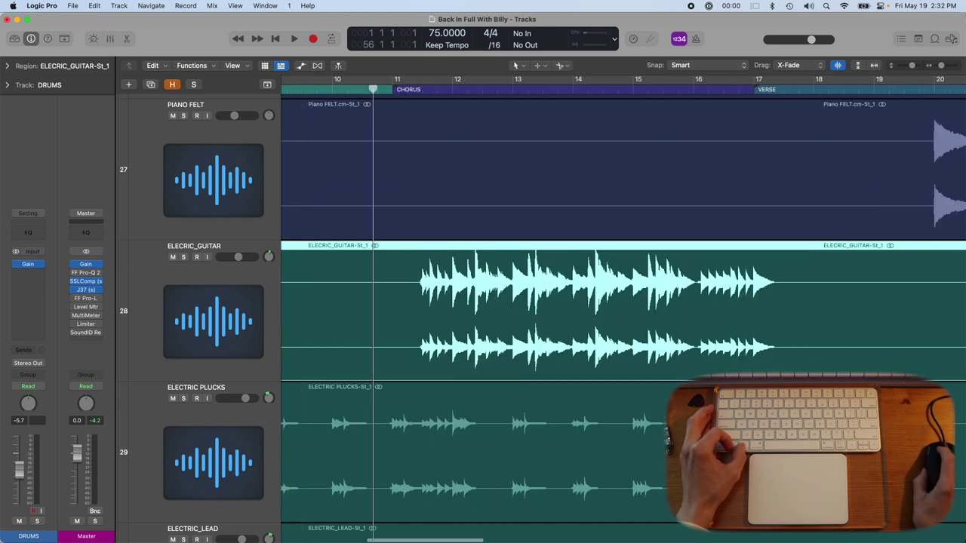
pyautogui.keyDown('ctrl'); pyautogui.keyDown('alt'); pyautogui.click(406, 359); pyautogui.keyUp('alt'); pyautogui.keyUp('ctrl')
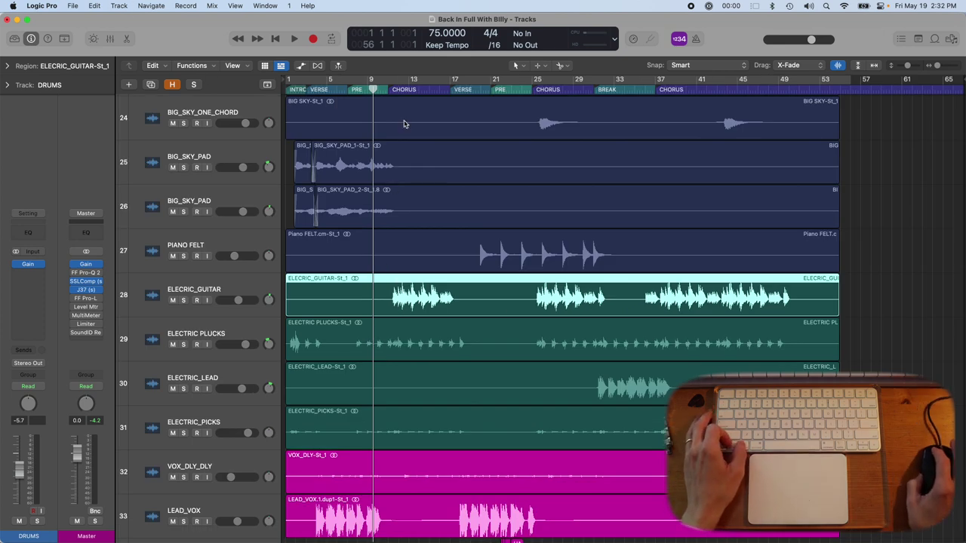
# Zoom in on the first ELECRIC_GUITAR phrase and place the playhead at its opening note near 11 3.
pyautogui.moveTo(380, 271); pyautogui.dragTo(500, 378)
pyautogui.click(392, 89)
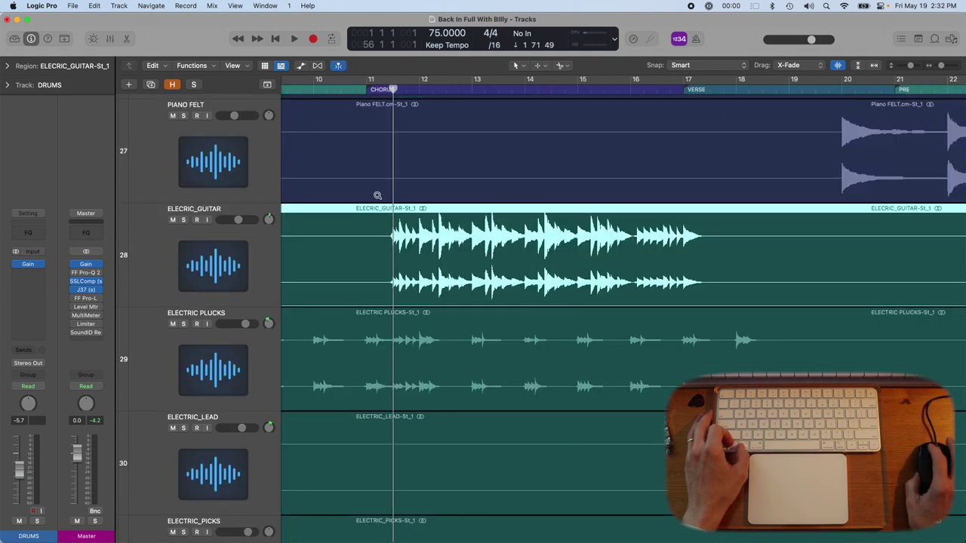
pyautogui.moveTo(357, 173); pyautogui.dragTo(532, 386)
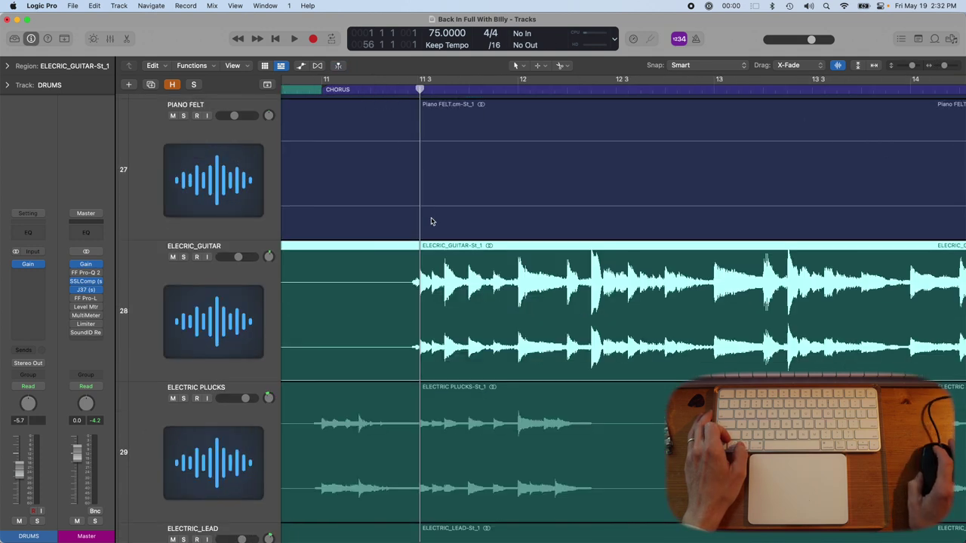
# Set the project division to /8 and align the playhead with 11 3 at the first guitar notes.
pyautogui.click(494, 45)
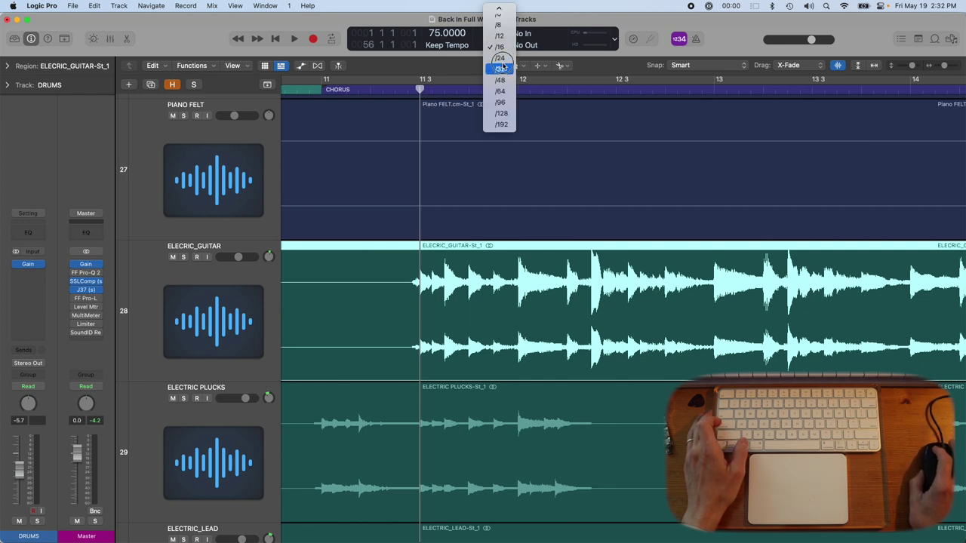
pyautogui.click(504, 27)
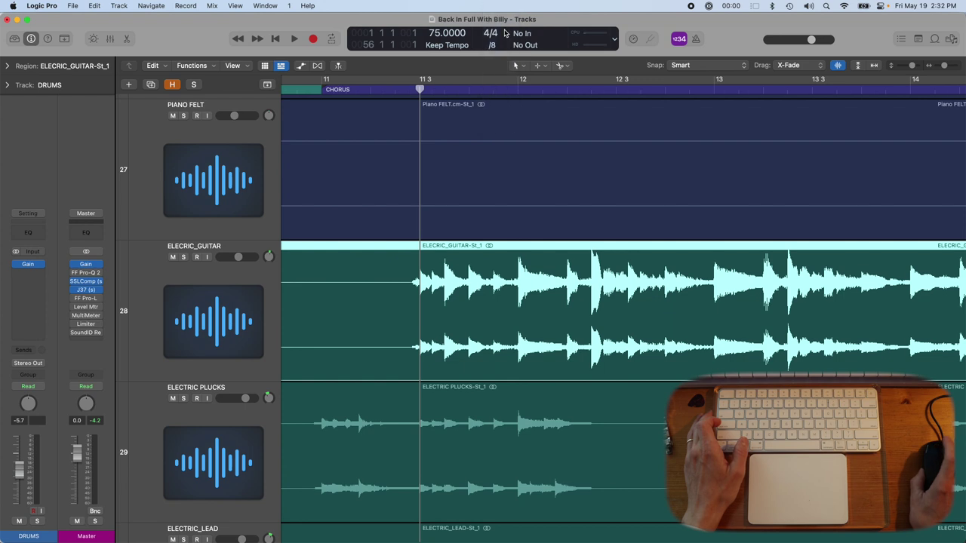
pyautogui.moveTo(397, 88); pyautogui.dragTo(420, 89)
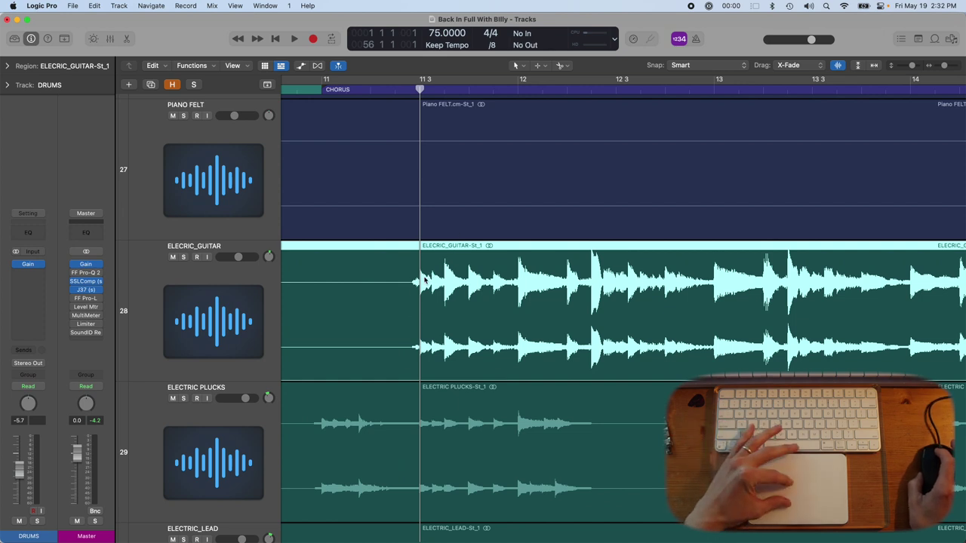
pyautogui.moveTo(405, 269); pyautogui.dragTo(520, 403)
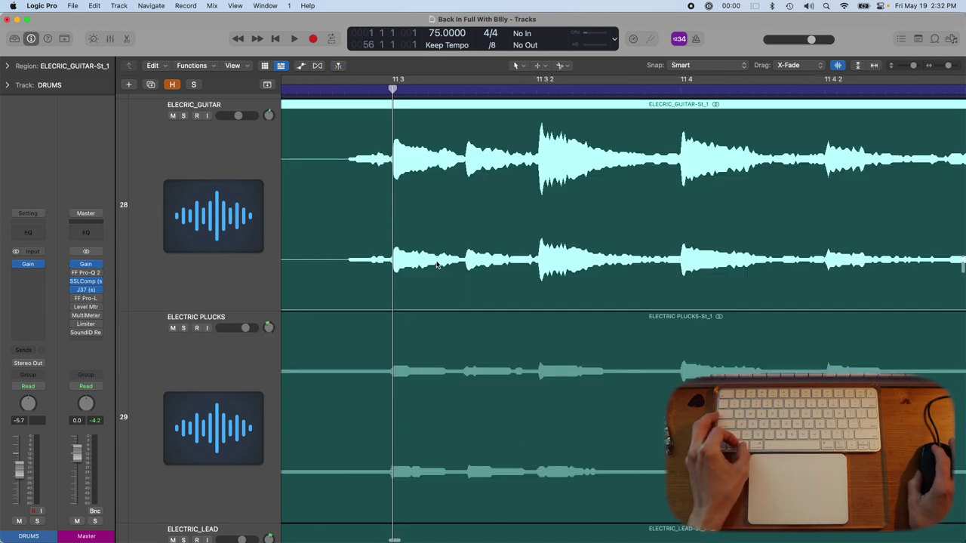
# Select the ELECRIC_GUITAR region on track 28 and nudge it later in several 10-tick steps.
pyautogui.click(418, 362)
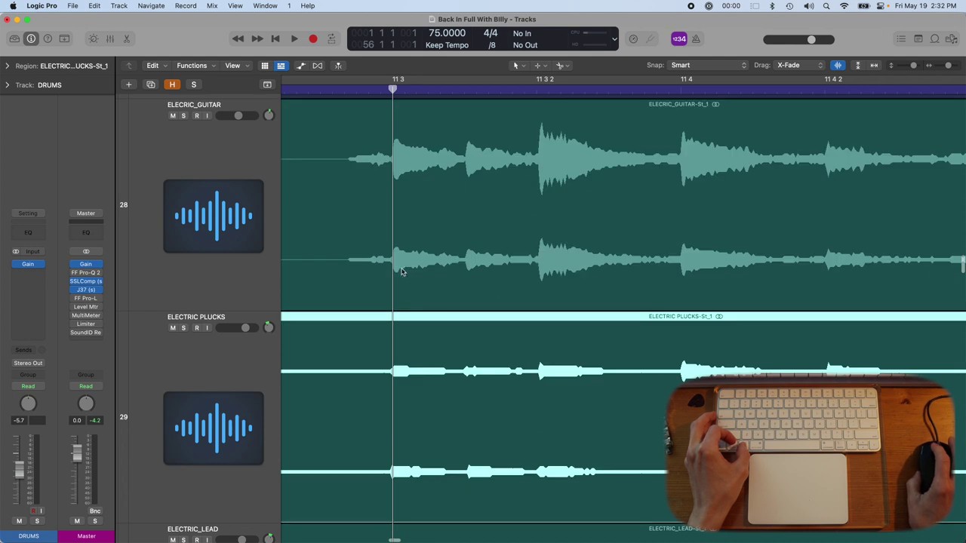
pyautogui.click(402, 268)
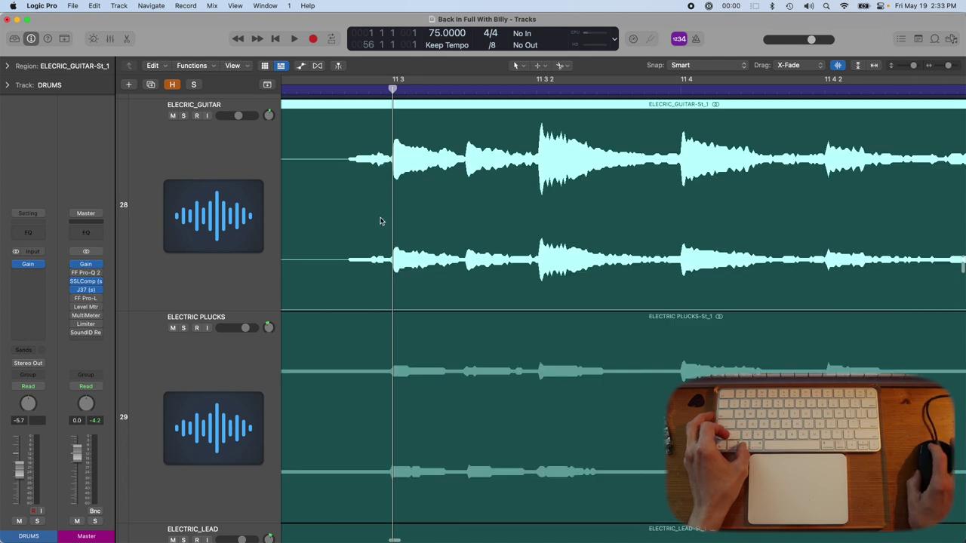
pyautogui.moveTo(381, 221)
pyautogui.mouseDown()
pyautogui.moveTo(423, 222)
pyautogui.moveTo(381, 227)
pyautogui.mouseUp()
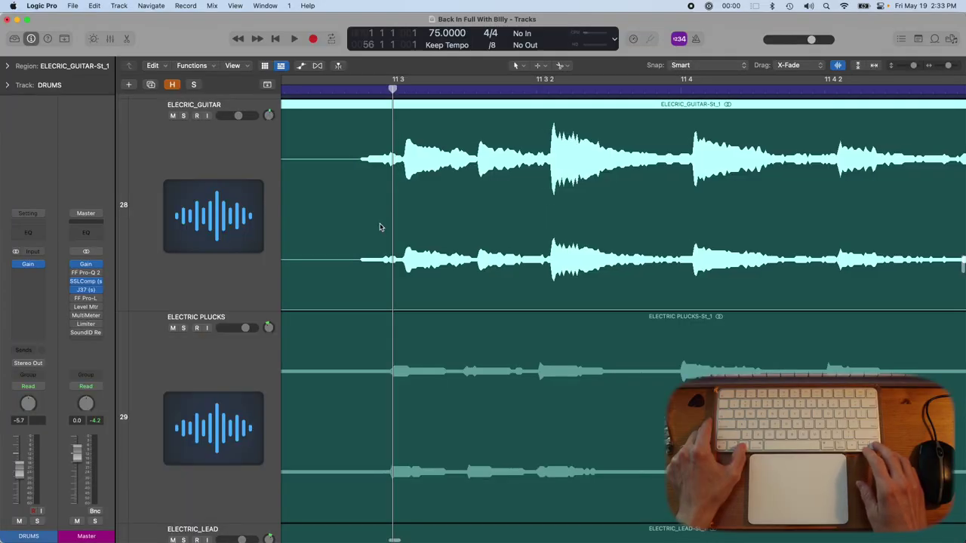
pyautogui.hotkey('alt', 'Right')
pyautogui.hotkey('alt', 'Right')
pyautogui.hotkey('alt', 'Right')
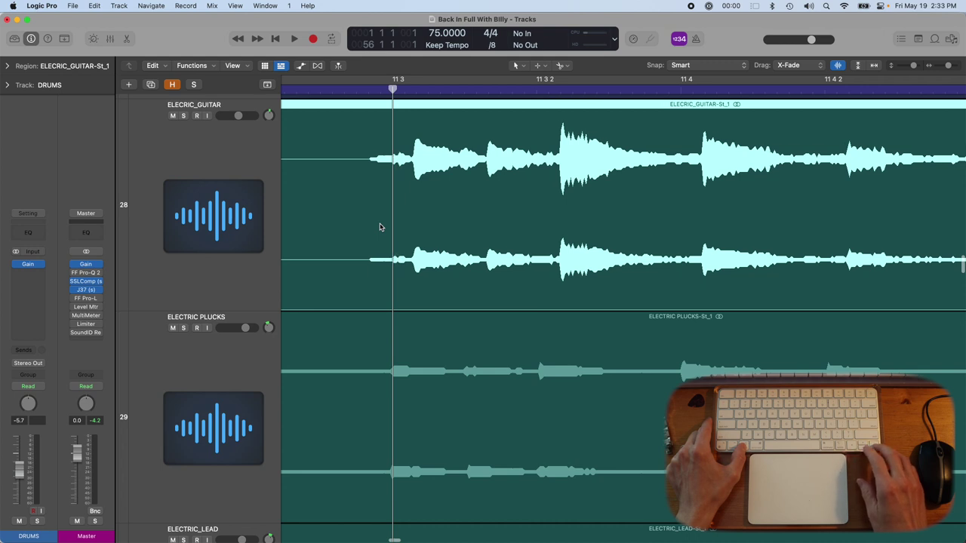
pyautogui.hotkey('alt', 'Right')
pyautogui.hotkey('alt', 'Right')
# Nudge the ELECRIC_GUITAR region earlier in 10-tick steps until its first note lines up with the playhead at 11 3.
pyautogui.hotkey('alt', 'Left')
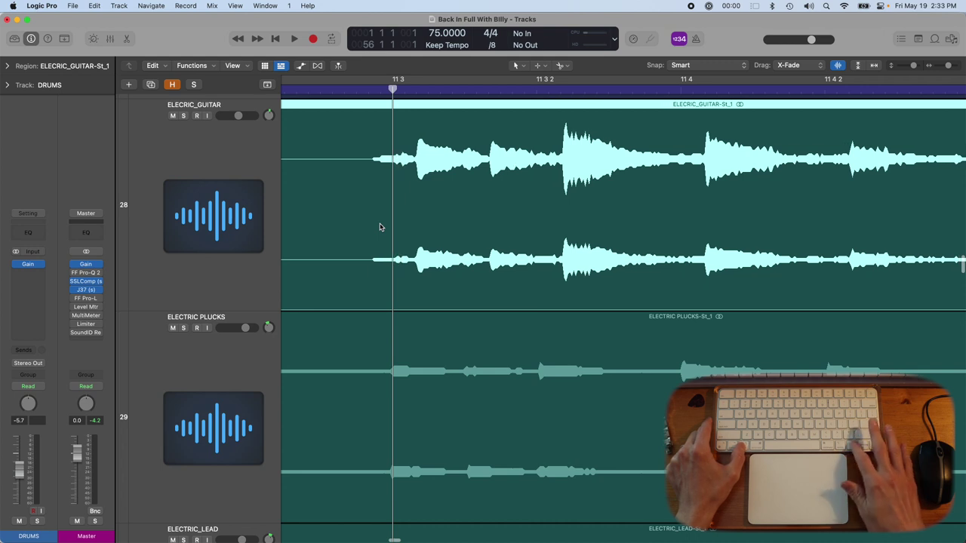
pyautogui.hotkey('alt', 'Left')
pyautogui.hotkey('alt', 'Left')
pyautogui.hotkey('alt', 'Left')
pyautogui.hotkey('alt', 'Left')
pyautogui.hotkey('alt', 'Left')
pyautogui.hotkey('alt', 'Left')
pyautogui.hotkey('alt', 'Left')
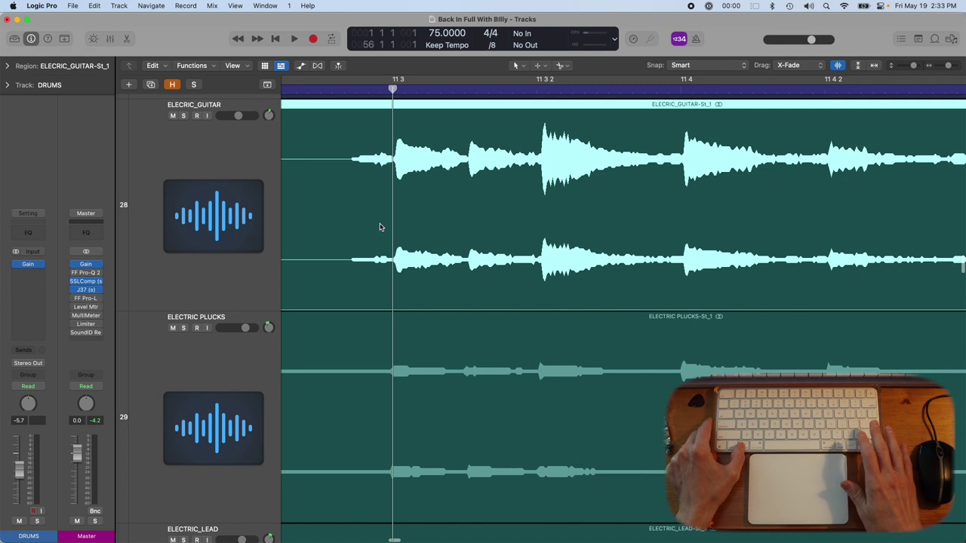
pyautogui.hotkey('alt', 'Left')
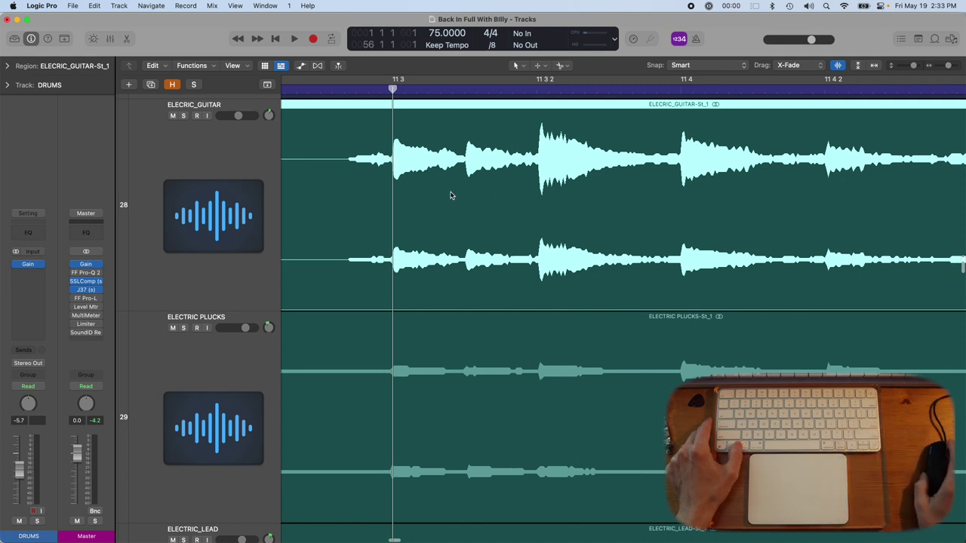
# Set the nudge value for the ELECRIC_GUITAR region to Bar.
pyautogui.rightClick(372, 170)
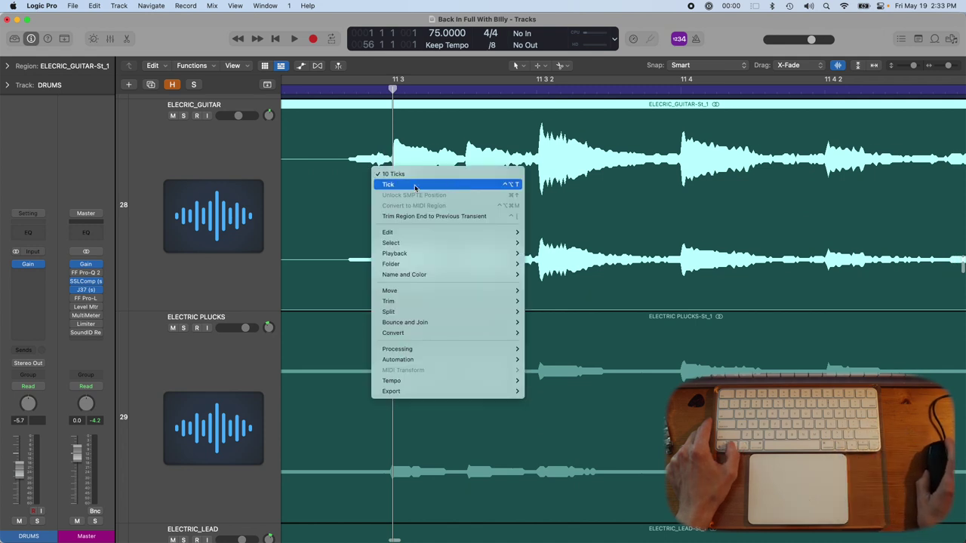
pyautogui.moveTo(411, 300)
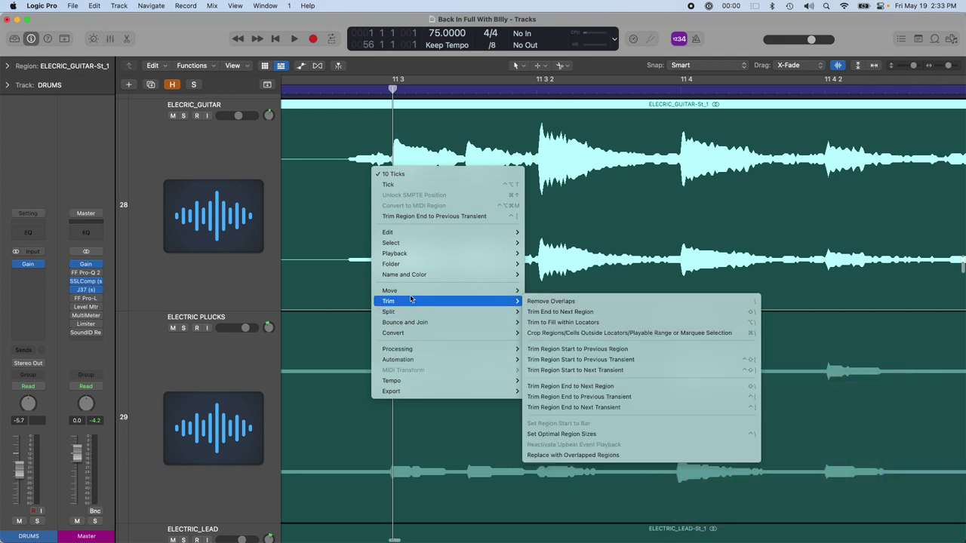
pyautogui.moveTo(563, 440)
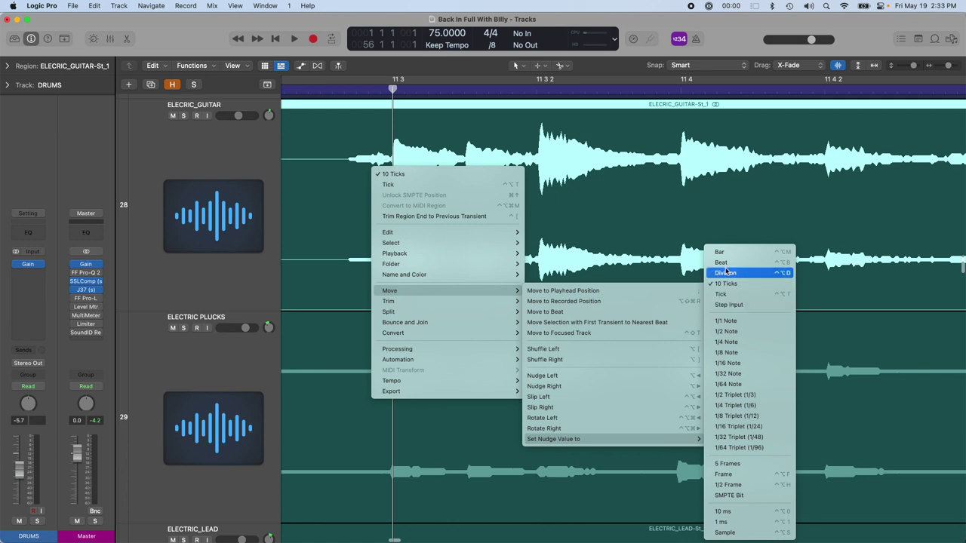
pyautogui.click(722, 252)
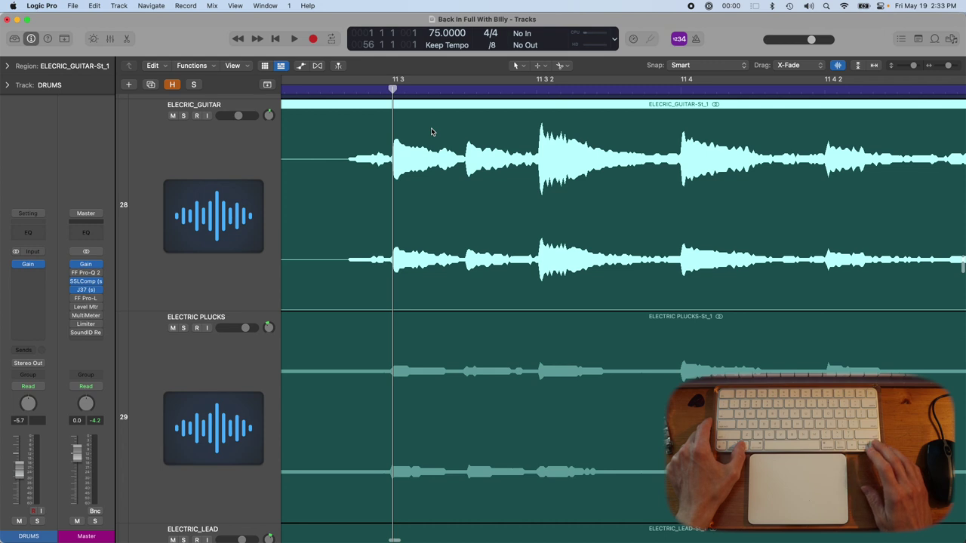
# Nudge the ELECRIC_GUITAR region later along the timeline by several bars, one bar at a time.
pyautogui.hotkey('alt', 'Right')
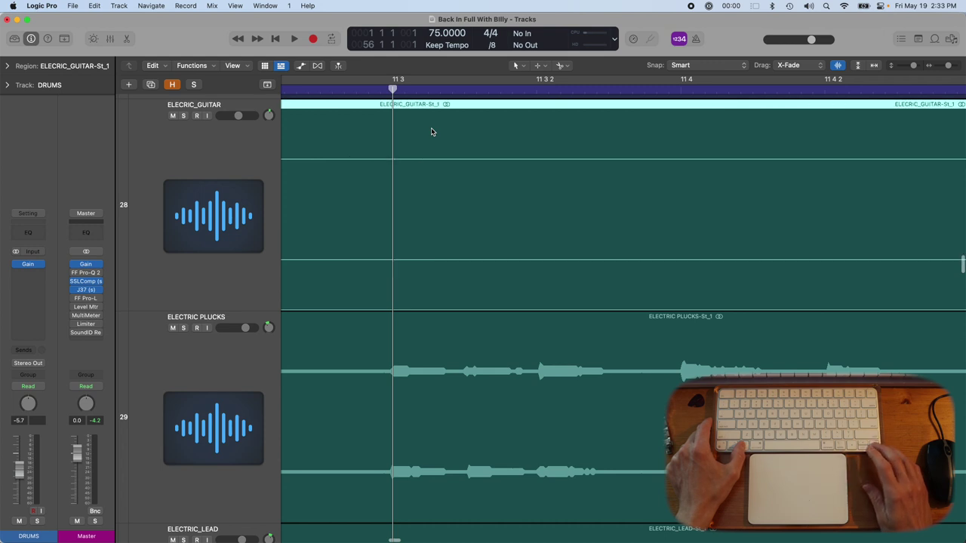
pyautogui.hotkey('alt', 'Right')
pyautogui.hotkey('alt', 'Right')
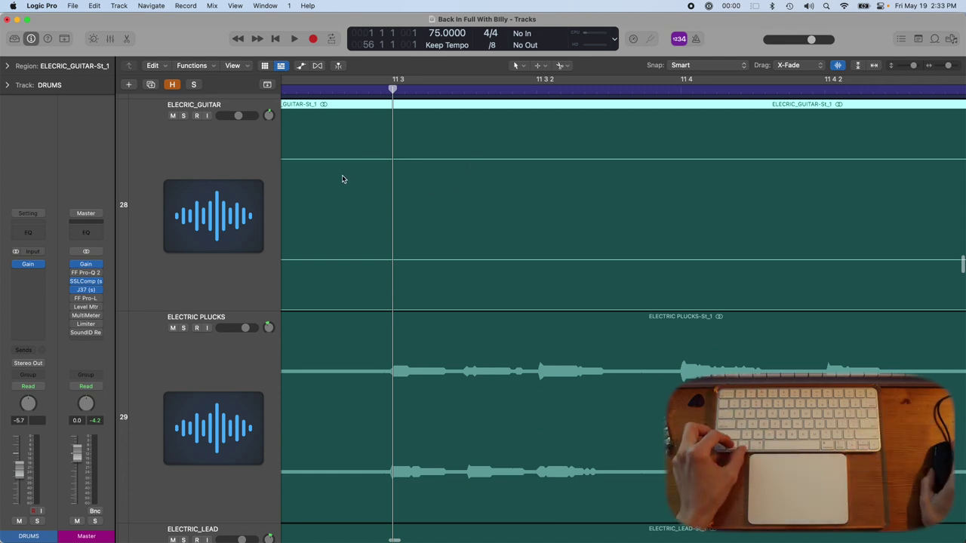
pyautogui.keyDown('ctrl'); pyautogui.keyDown('alt'); pyautogui.click(378, 201); pyautogui.keyUp('alt'); pyautogui.keyUp('ctrl')
pyautogui.keyDown('ctrl'); pyautogui.keyDown('alt'); pyautogui.click(378, 201); pyautogui.keyUp('alt'); pyautogui.keyUp('ctrl')
pyautogui.keyDown('ctrl'); pyautogui.keyDown('alt'); pyautogui.click(377, 202); pyautogui.keyUp('alt'); pyautogui.keyUp('ctrl')
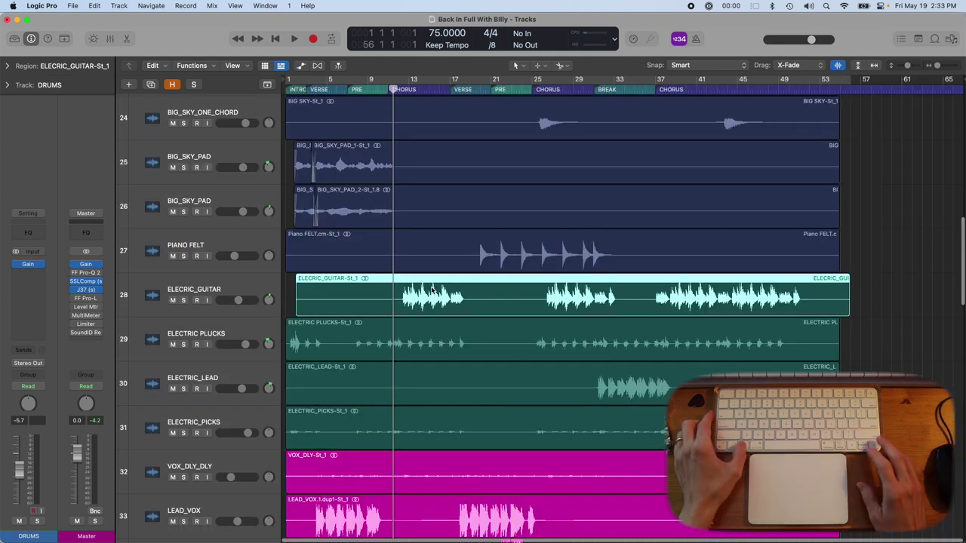
pyautogui.moveTo(412, 292); pyautogui.dragTo(433, 290)
pyautogui.hotkey('alt', 'Right')
pyautogui.hotkey('alt', 'Right')
pyautogui.hotkey('alt', 'Right')
pyautogui.hotkey('alt', 'Right')
pyautogui.hotkey('alt', 'Right')
pyautogui.hotkey('alt', 'Right')
pyautogui.hotkey('alt', 'Right')
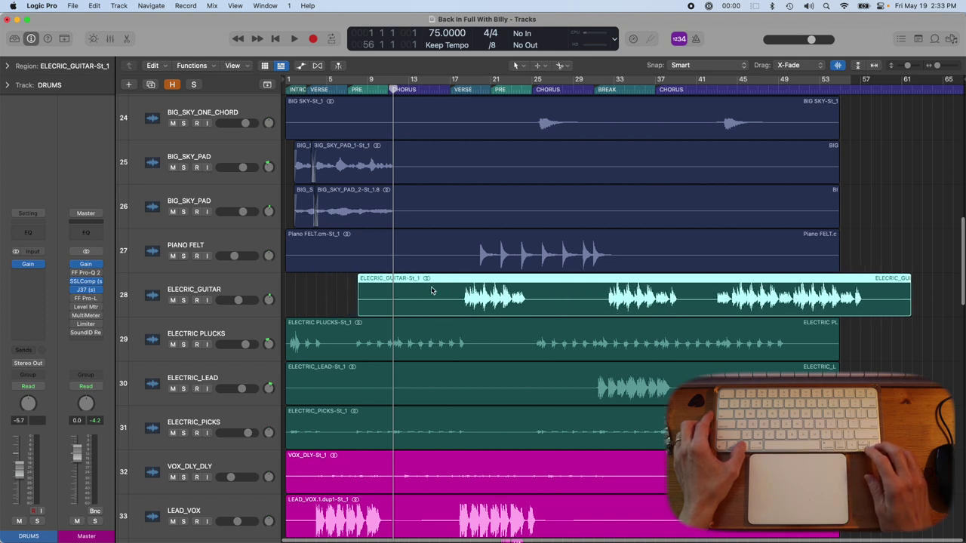
# Nudge the ELECRIC_GUITAR region earlier in one-bar steps until it starts at bar 1 again.
pyautogui.hotkey('alt', 'Left')
pyautogui.hotkey('alt', 'Left')
pyautogui.hotkey('alt', 'Left')
pyautogui.hotkey('alt', 'Left')
pyautogui.hotkey('alt', 'Left')
pyautogui.hotkey('alt', 'Left')
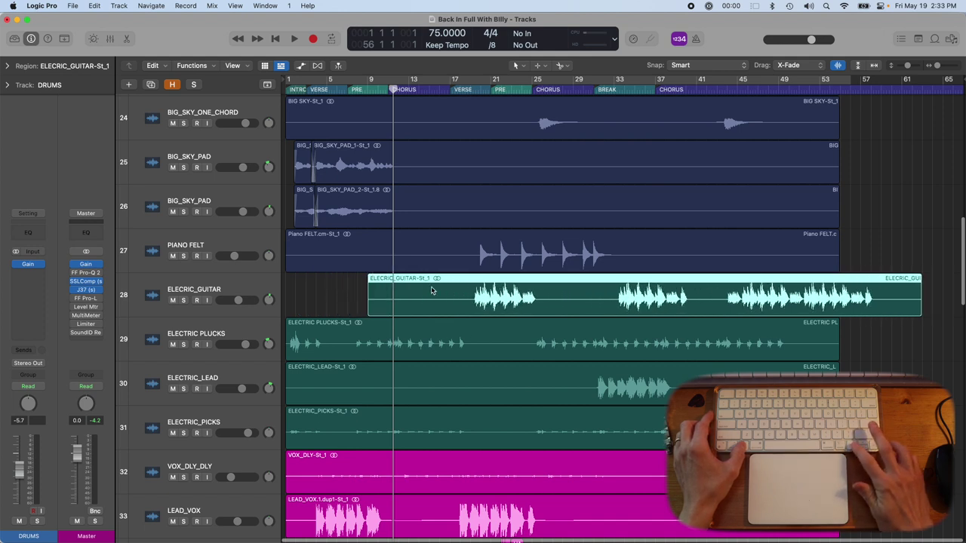
pyautogui.hotkey('alt', 'Left')
pyautogui.hotkey('alt', 'Left')
pyautogui.hotkey('alt', 'Left')
pyautogui.hotkey('alt', 'Left')
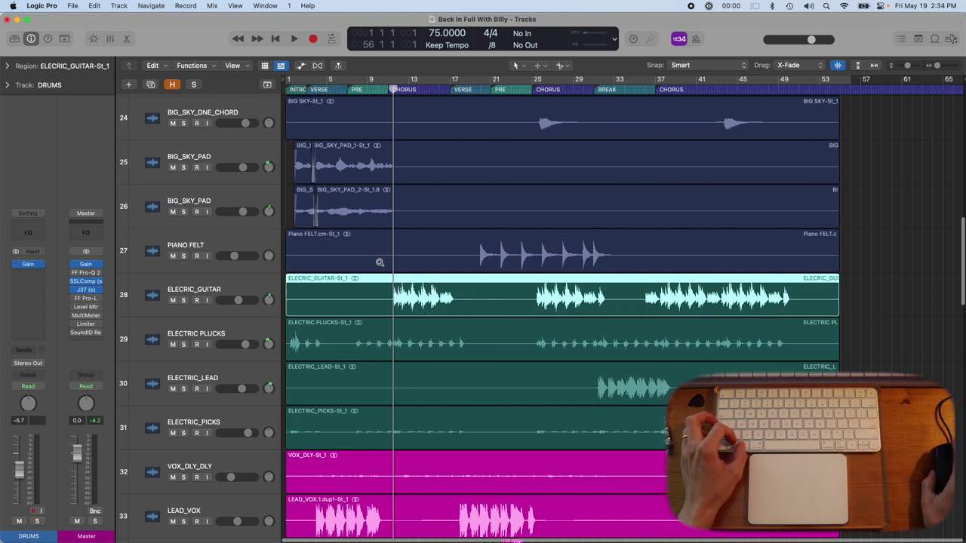
# Set the ELECRIC_GUITAR region's nudge value to 10 Ticks.
pyautogui.moveTo(380, 262); pyautogui.dragTo(512, 392)
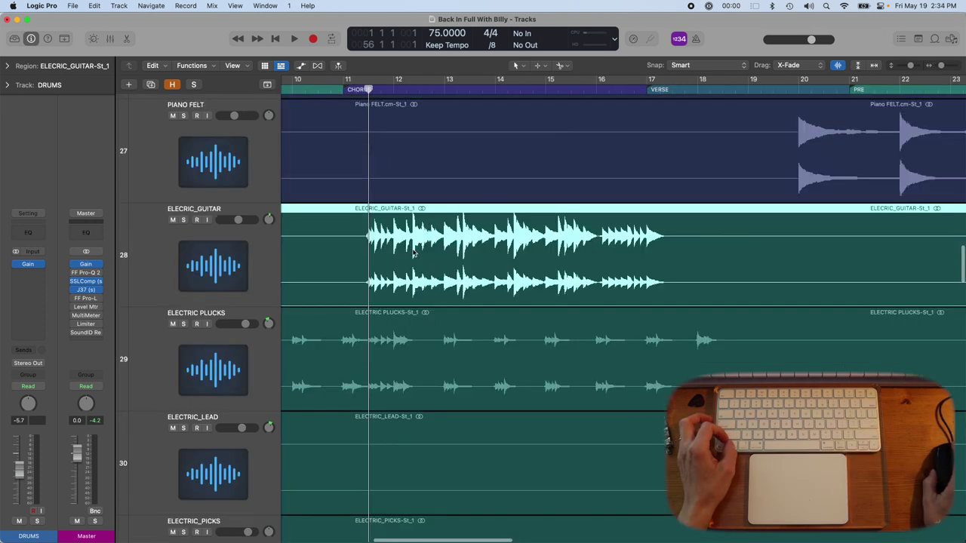
pyautogui.rightClick(343, 236)
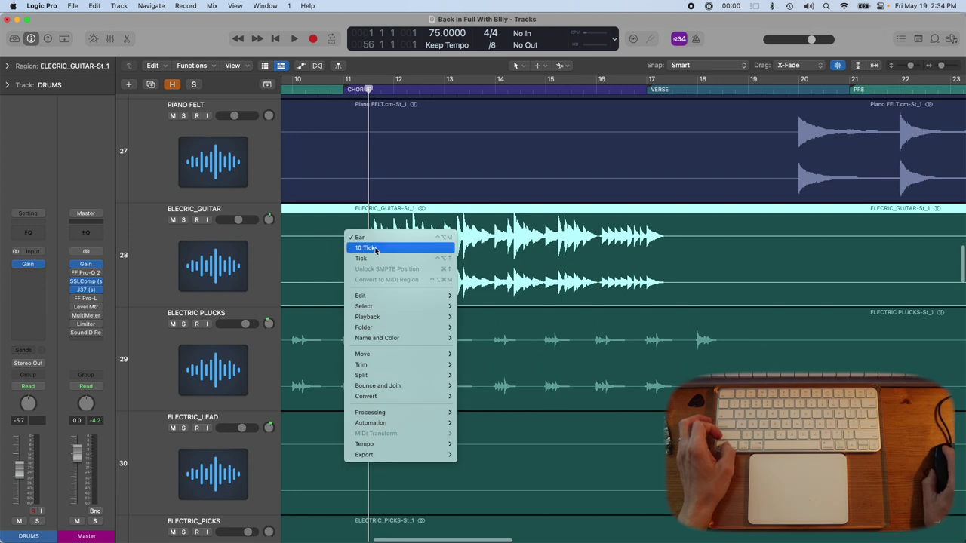
pyautogui.click(375, 248)
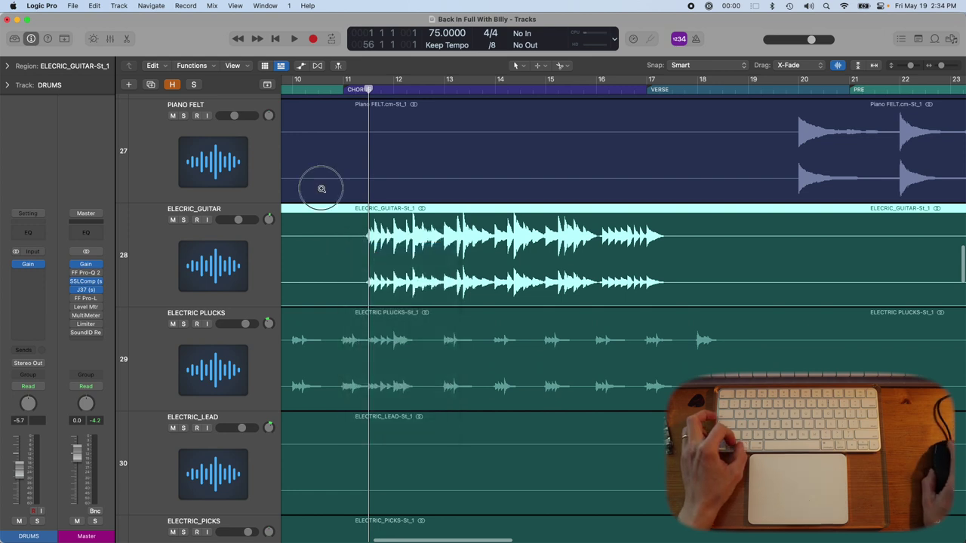
# Zoom in on the first ELECRIC_GUITAR phrase around bar 11 3 in the arrangement, and again in the Audio Track Editor.
pyautogui.moveTo(322, 188); pyautogui.dragTo(472, 351)
pyautogui.moveTo(452, 211); pyautogui.dragTo(568, 385)
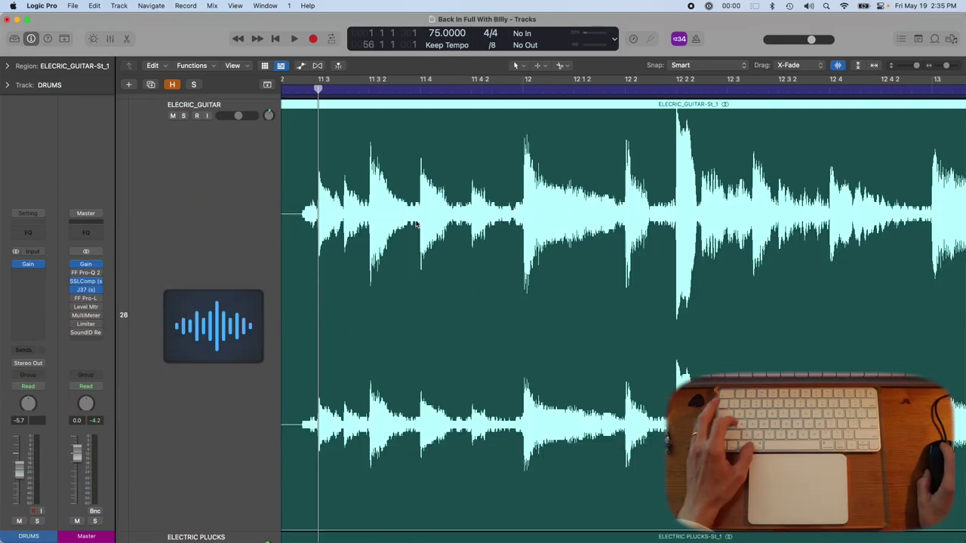
pyautogui.press('e')
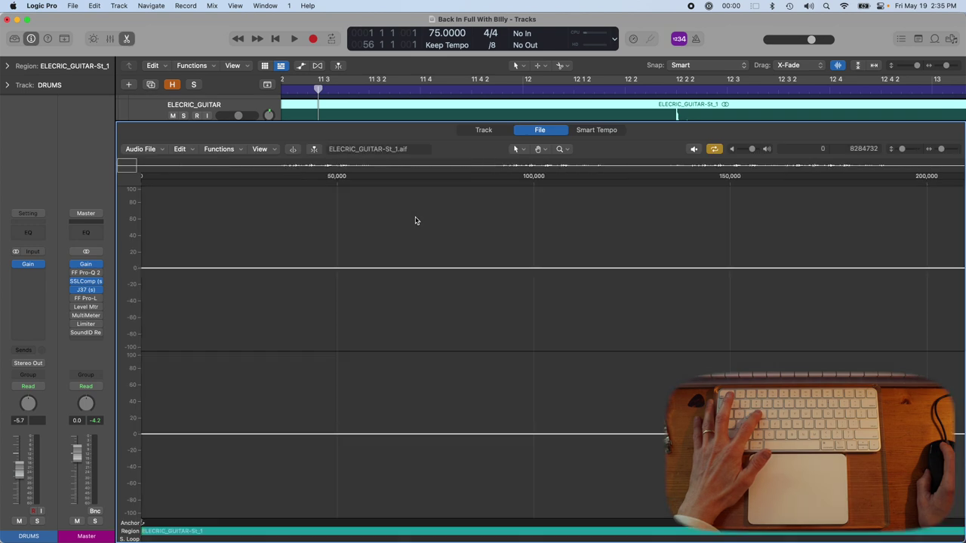
pyautogui.click(483, 132)
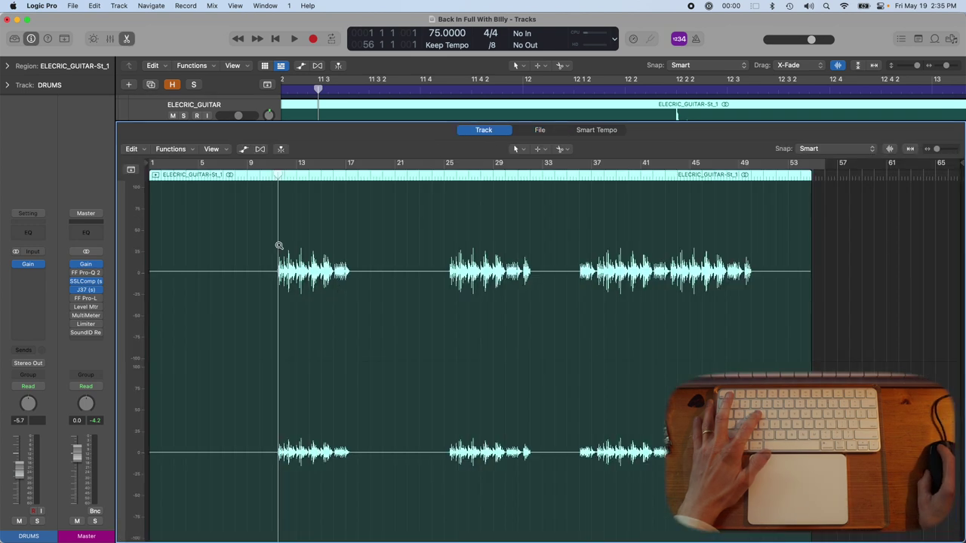
pyautogui.moveTo(262, 239)
pyautogui.mouseDown()
pyautogui.moveTo(403, 330)
pyautogui.moveTo(406, 499)
pyautogui.moveTo(415, 344)
pyautogui.mouseUp()
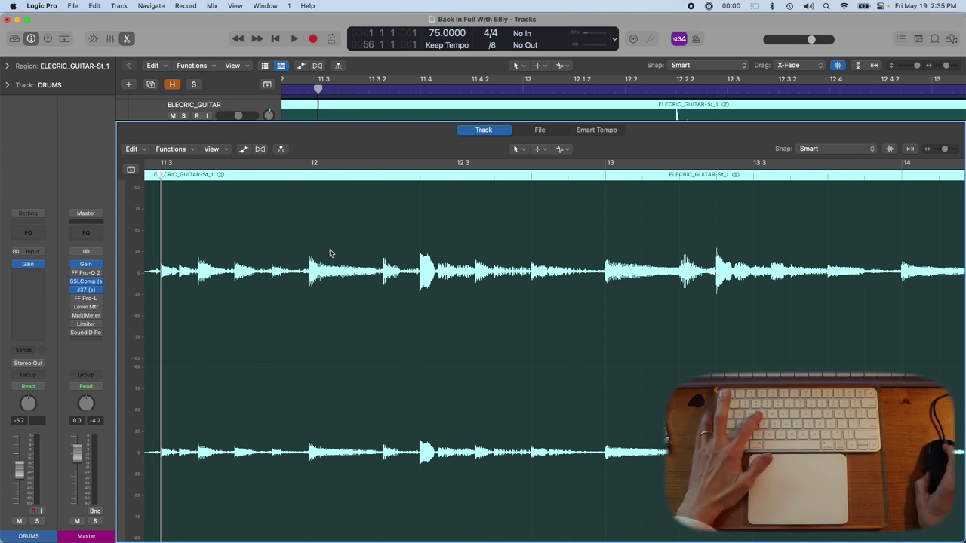
pyautogui.press('e')
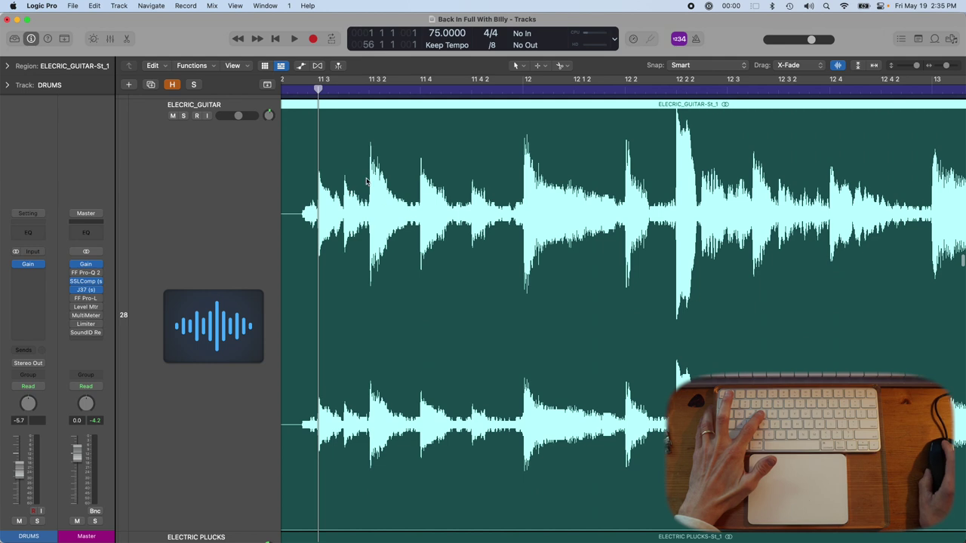
# Reopen the Audio Track Editor, and zoom in and out of the guitar waveform between bars 11 and 17.
pyautogui.press('z')
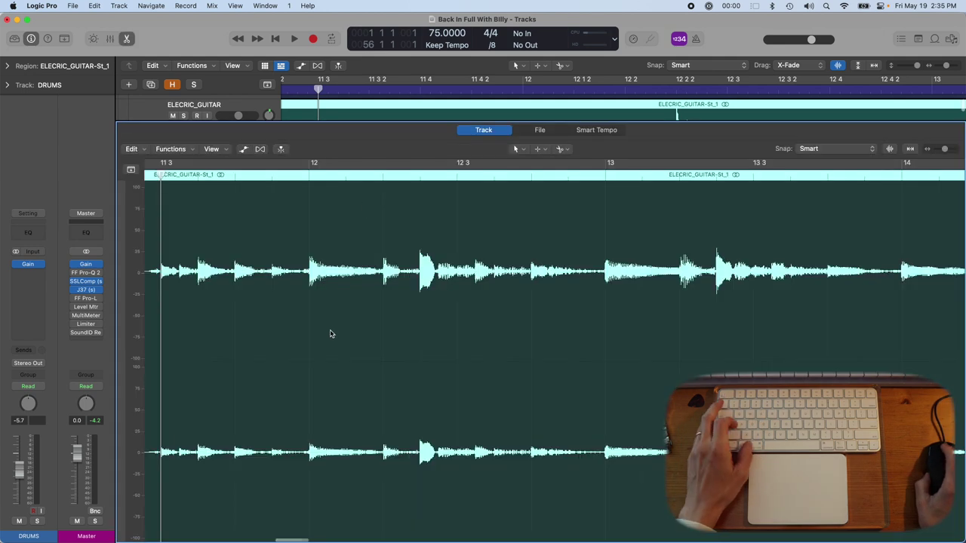
pyautogui.keyDown('ctrl'); pyautogui.keyDown('alt'); pyautogui.click(242, 308); pyautogui.keyUp('alt'); pyautogui.keyUp('ctrl')
pyautogui.moveTo(221, 247); pyautogui.dragTo(669, 457)
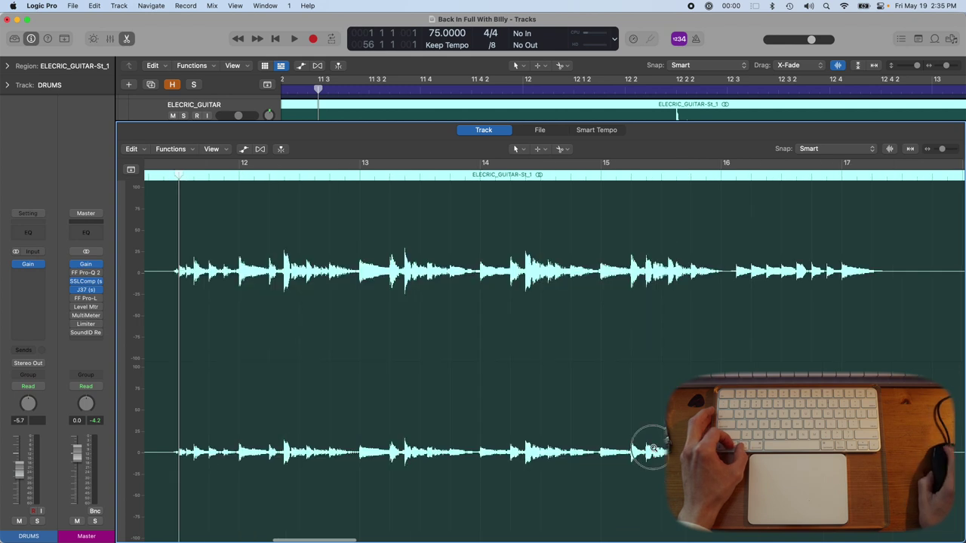
pyautogui.keyDown('ctrl'); pyautogui.keyDown('alt'); pyautogui.click(654, 448); pyautogui.keyUp('alt'); pyautogui.keyUp('ctrl')
pyautogui.keyDown('ctrl'); pyautogui.keyDown('alt'); pyautogui.click(474, 392); pyautogui.keyUp('alt'); pyautogui.keyUp('ctrl')
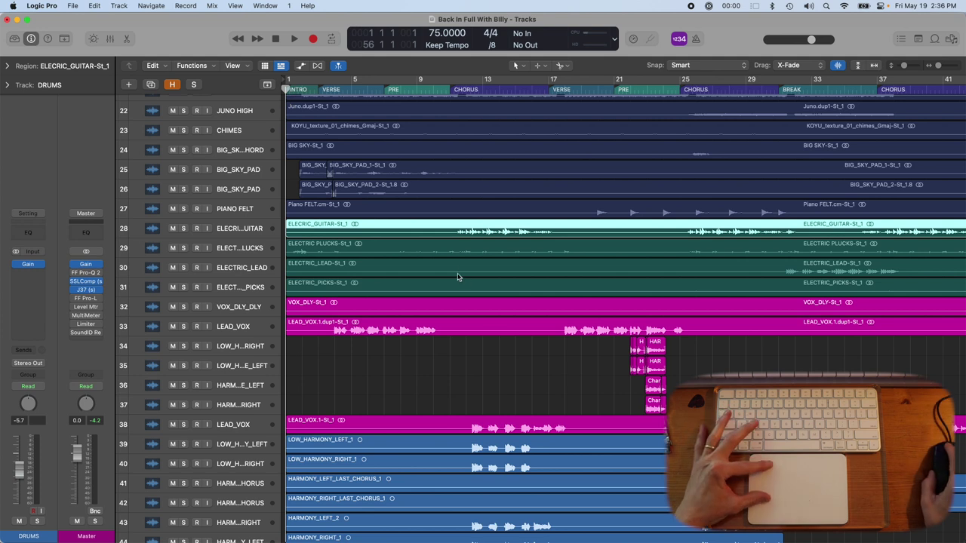
# Place the playhead in the BREAK section at about bar 32 of the arrangement.
pyautogui.scroll(-3, 455, 267)
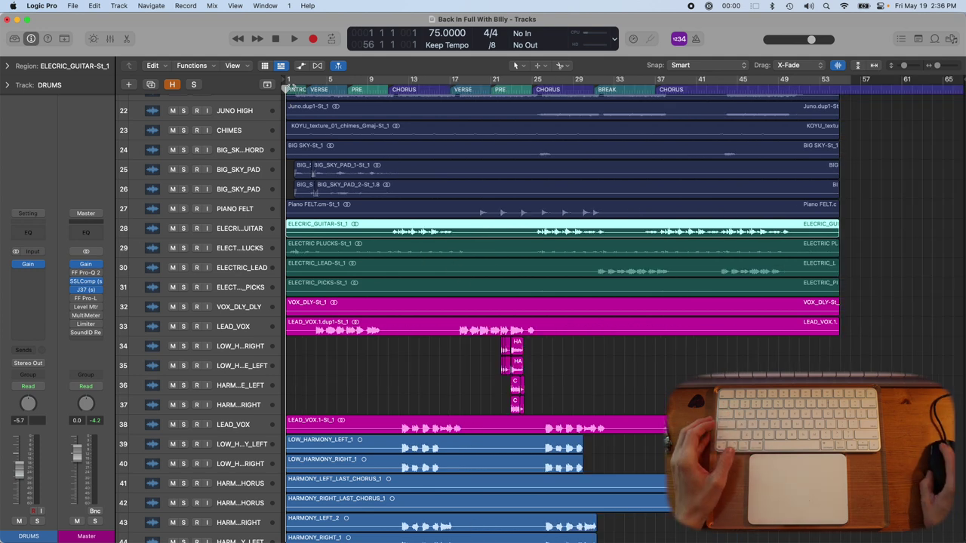
pyautogui.moveTo(290, 87); pyautogui.dragTo(217, 94)
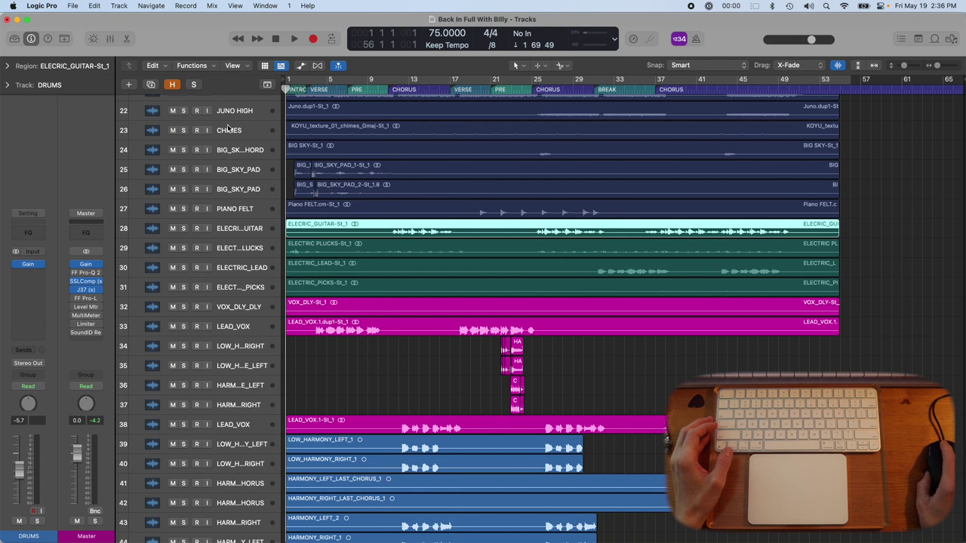
pyautogui.click(607, 89)
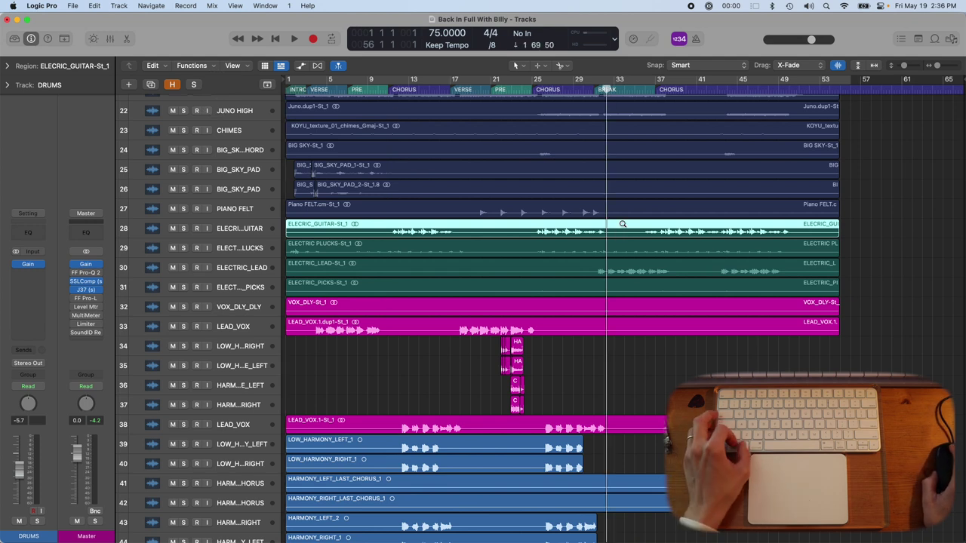
# Zoom in on the ELECTRIC_LEAD region around bar 32, select it, and zoom back out to the full arrangement.
pyautogui.moveTo(593, 192); pyautogui.dragTo(694, 356)
pyautogui.moveTo(362, 243); pyautogui.dragTo(531, 328)
pyautogui.click(513, 313)
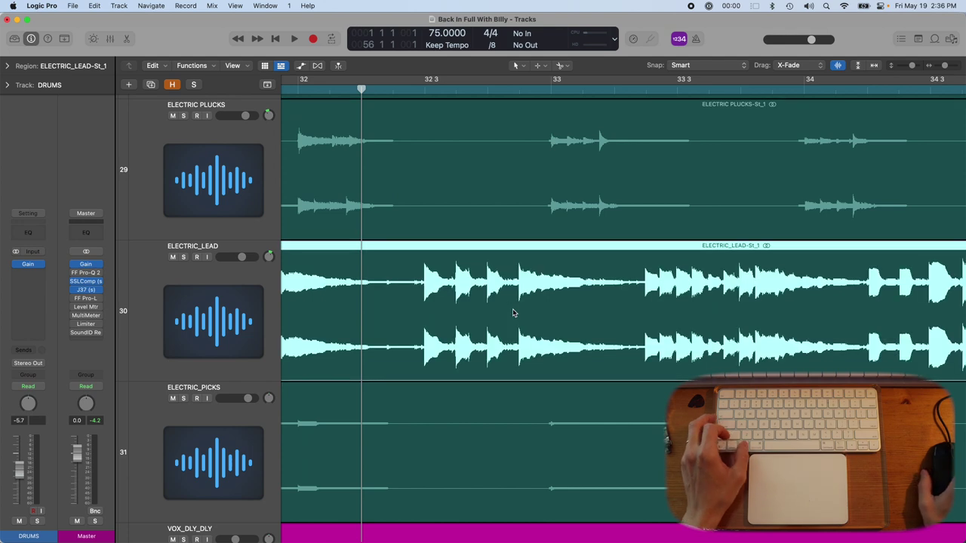
pyautogui.keyDown('ctrl'); pyautogui.keyDown('alt'); pyautogui.click(513, 312); pyautogui.keyUp('alt'); pyautogui.keyUp('ctrl')
pyautogui.keyDown('ctrl'); pyautogui.keyDown('alt'); pyautogui.click(513, 313); pyautogui.keyUp('alt'); pyautogui.keyUp('ctrl')
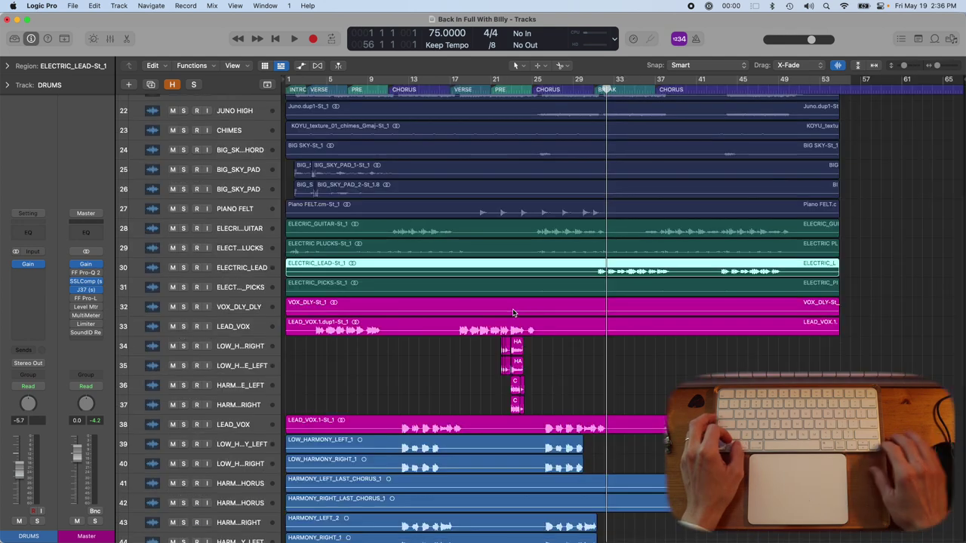
pyautogui.keyDown('ctrl'); pyautogui.keyDown('alt'); pyautogui.click(326, 333); pyautogui.keyUp('alt'); pyautogui.keyUp('ctrl')
pyautogui.keyDown('ctrl'); pyautogui.keyDown('alt'); pyautogui.click(326, 333); pyautogui.keyUp('alt'); pyautogui.keyUp('ctrl')
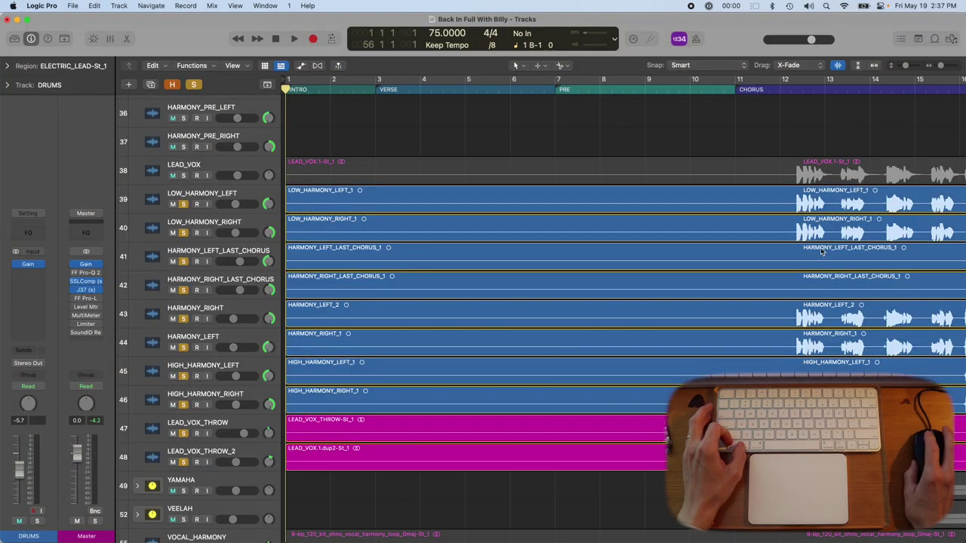
# Zoom in on the chorus harmony vocals and place the playhead just before their first phrase in bar 12.
pyautogui.moveTo(751, 155); pyautogui.dragTo(965, 359)
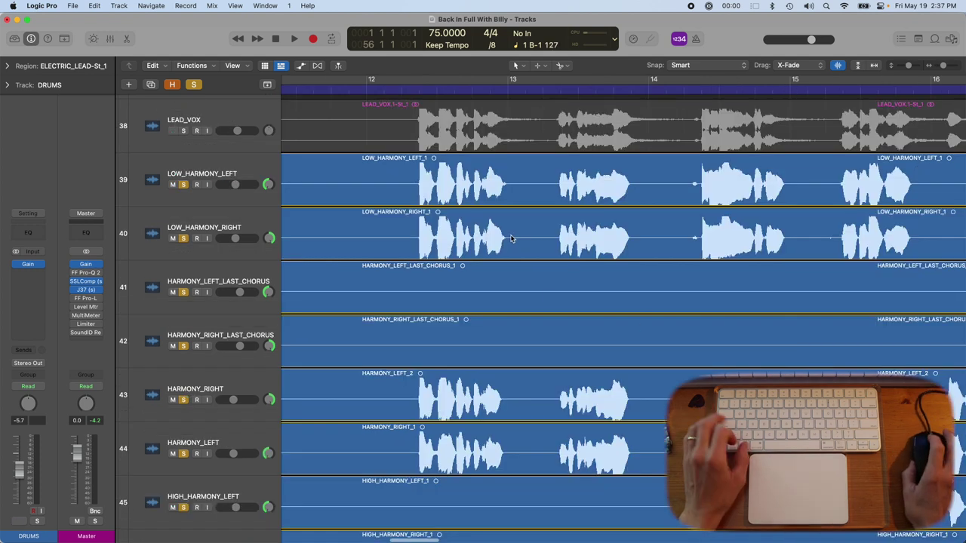
pyautogui.hscroll(3, 509, 233)
pyautogui.scroll(-1, 509, 234)
pyautogui.hscroll(3, 509, 233)
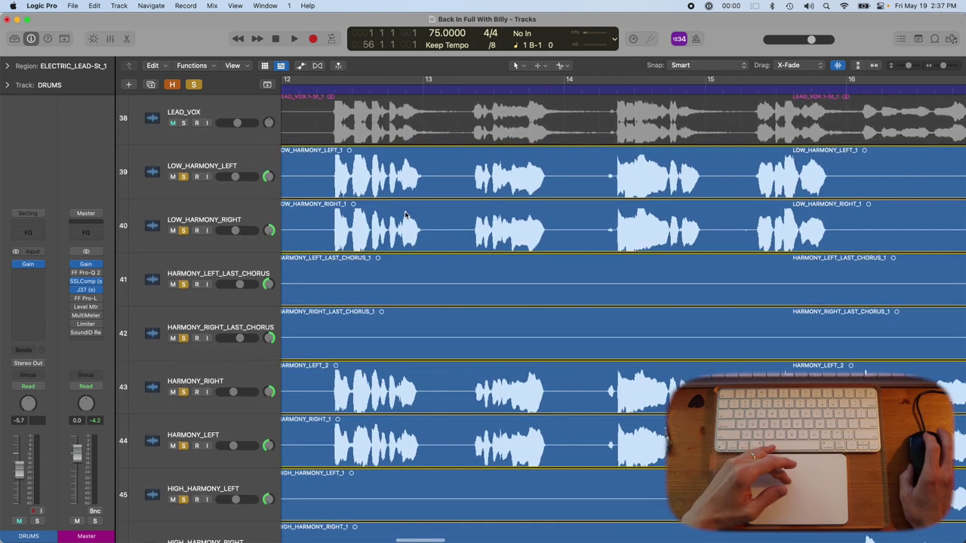
pyautogui.click(319, 90)
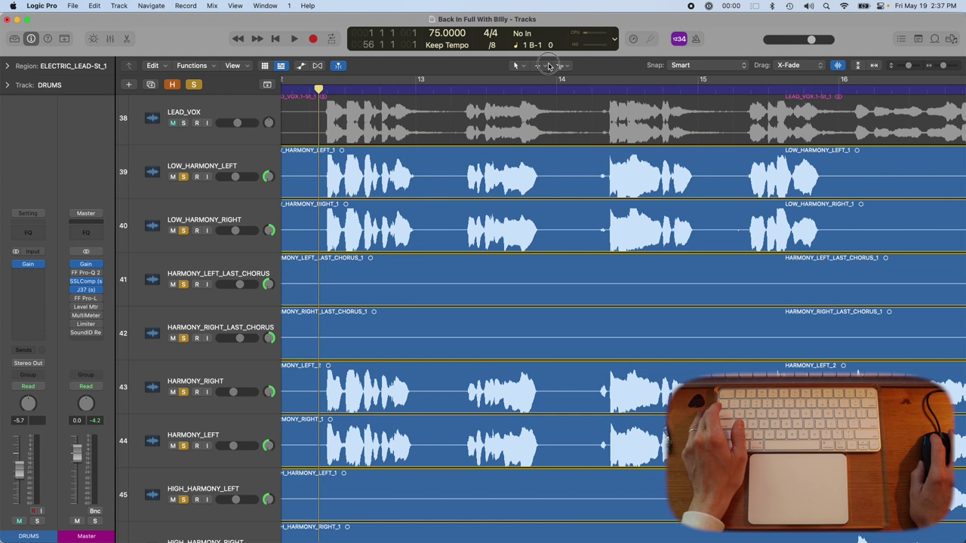
pyautogui.click(548, 66)
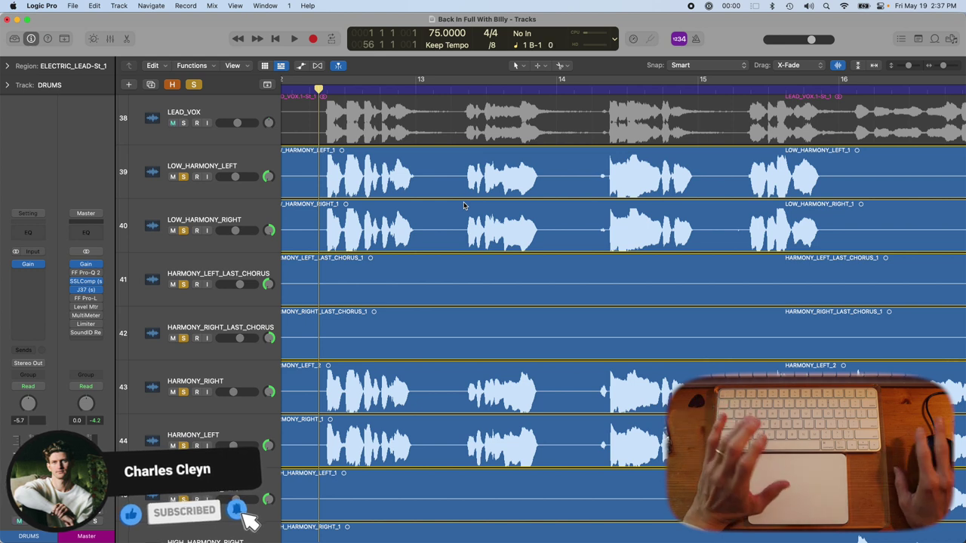
pyautogui.hscroll(-2, 463, 203)
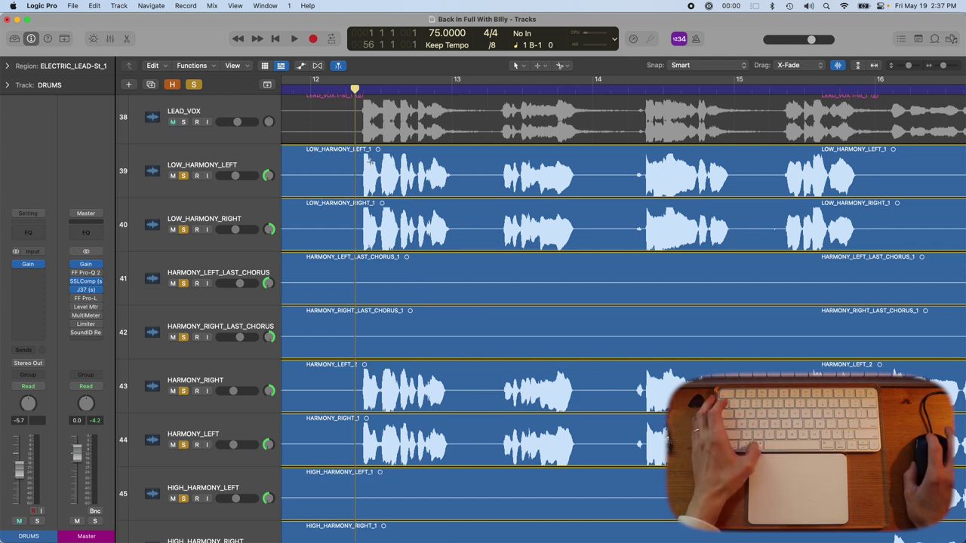
# Marquee-select the first phrase in bar 12 on the LOW_HARMONY_LEFT and LOW_HARMONY_RIGHT tracks and play it back.
pyautogui.moveTo(361, 158); pyautogui.dragTo(453, 243)
pyautogui.hotkey('ctrl', 'm')
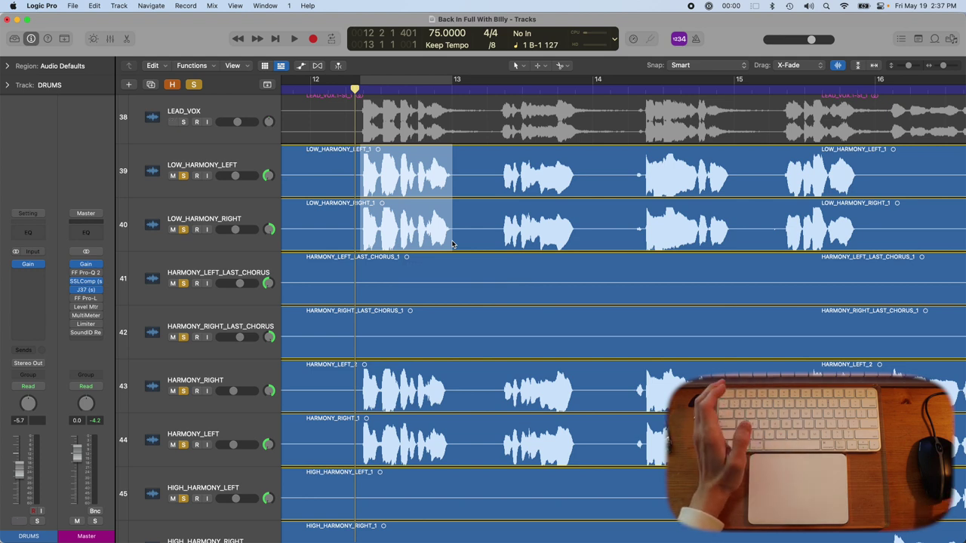
pyautogui.press('space')
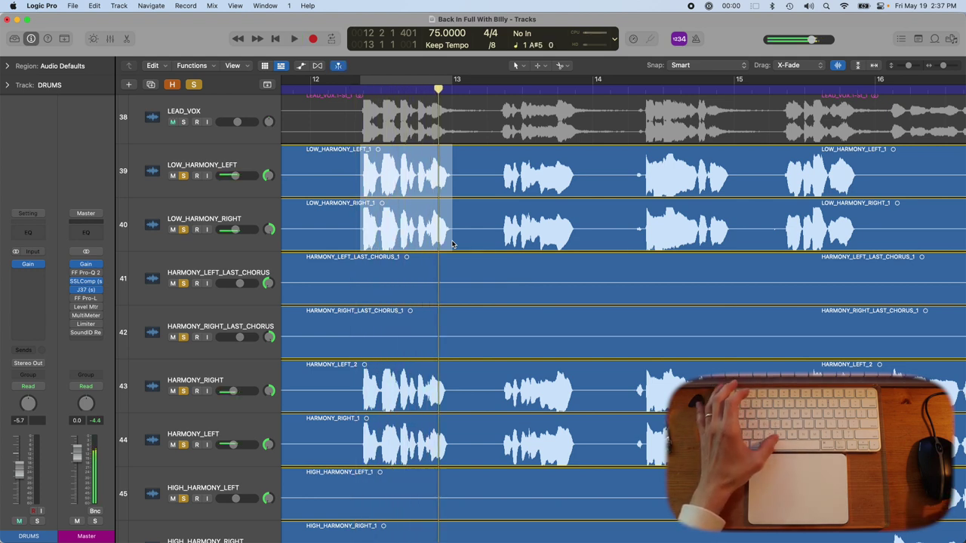
pyautogui.hotkey('ctrl', 'm')
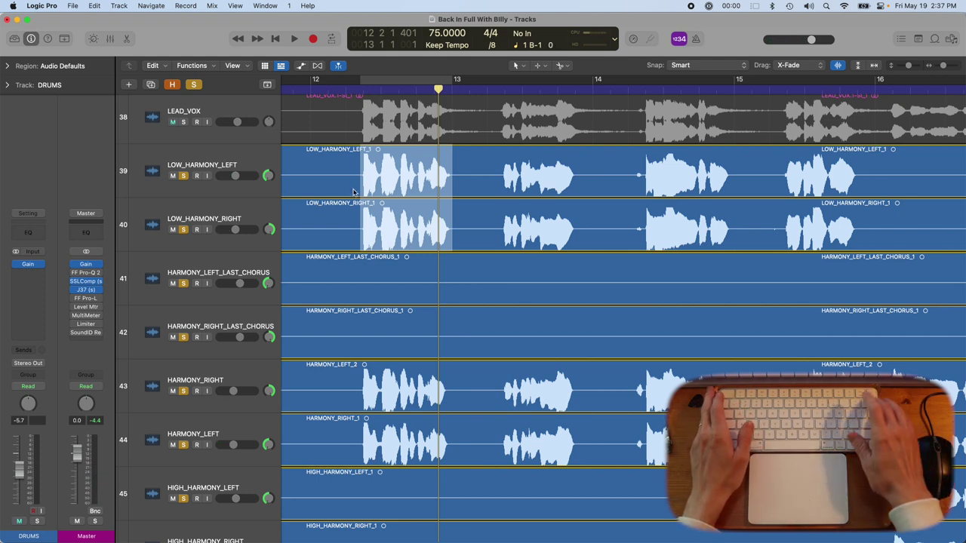
# Delete the marquee-selected phrase from both low harmony tracks, and undo the deletion.
pyautogui.press('Delete')
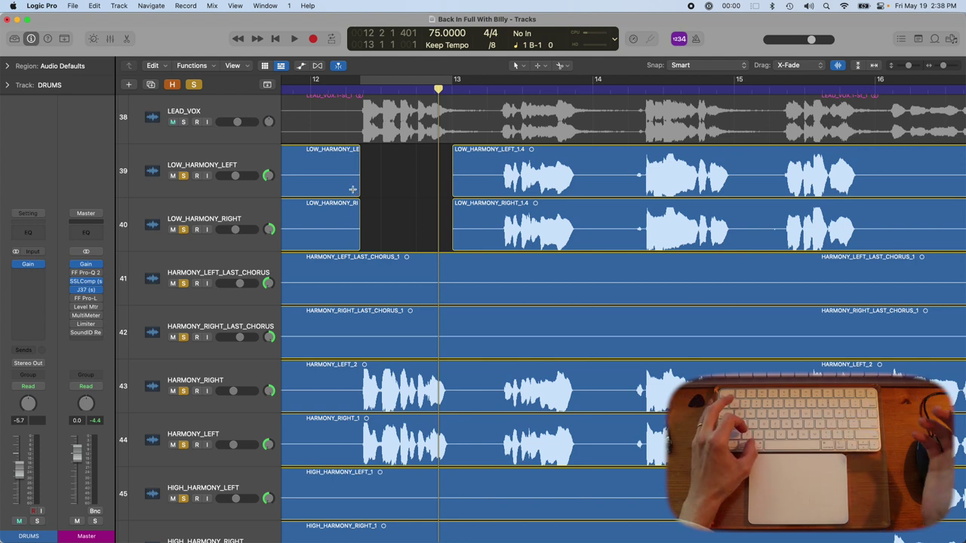
pyautogui.press('super+z')
pyautogui.press('super+z')
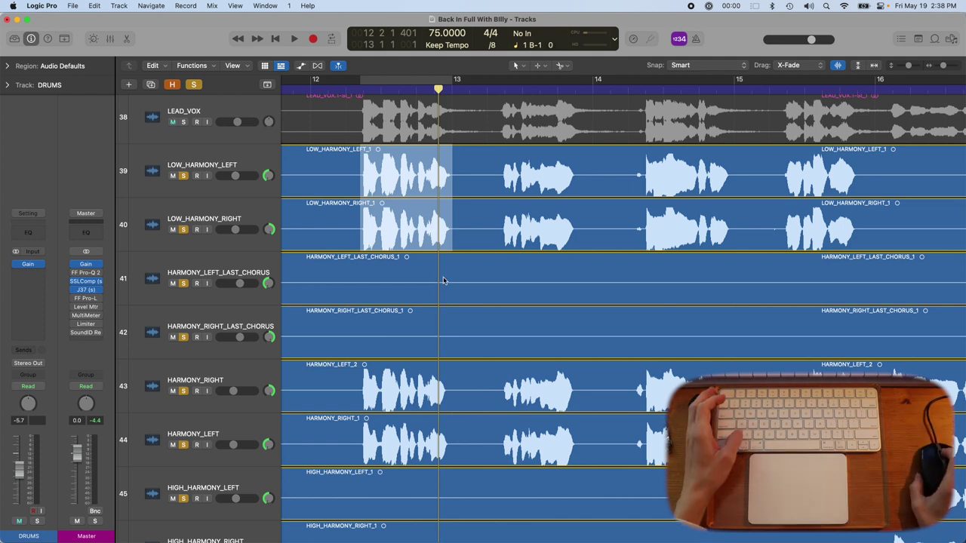
# Clear the marquee selection and place the playhead just ahead of the first harmony phrase in bar 12.
pyautogui.scroll(-5, 448, 284)
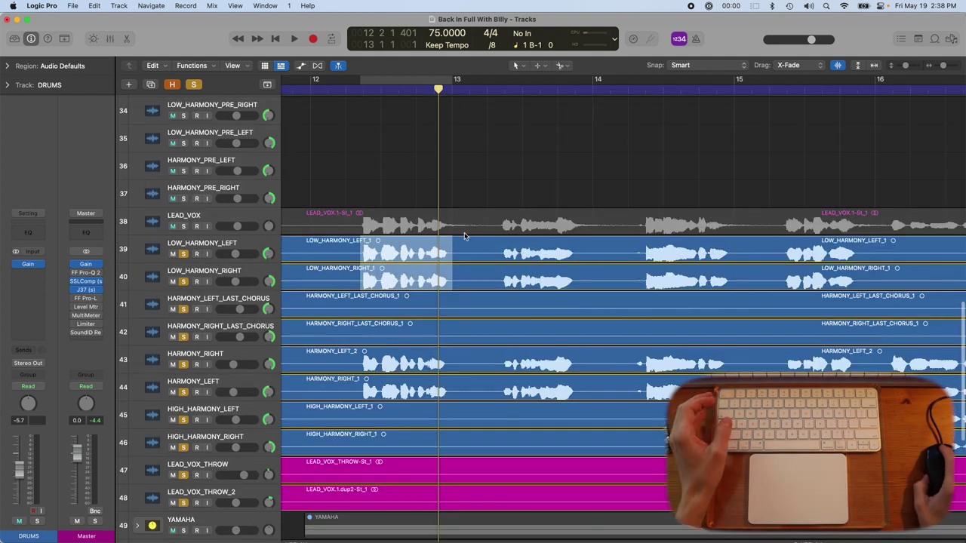
pyautogui.click(488, 284)
pyautogui.click(486, 177)
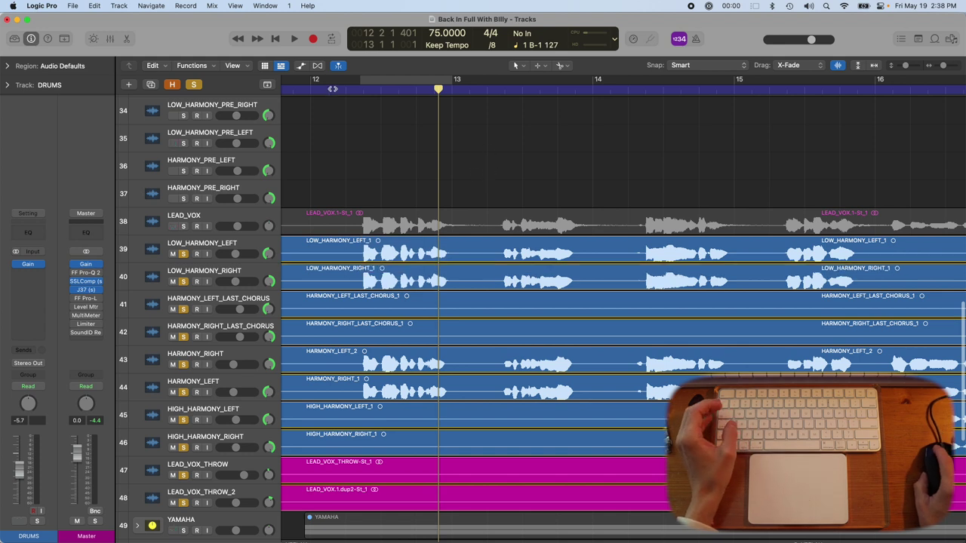
pyautogui.click(350, 89)
# Select the eight harmony regions on tracks 39 to 46, from LOW_HARMONY_LEFT through HIGH_HARMONY_RIGHT.
pyautogui.click(370, 258)
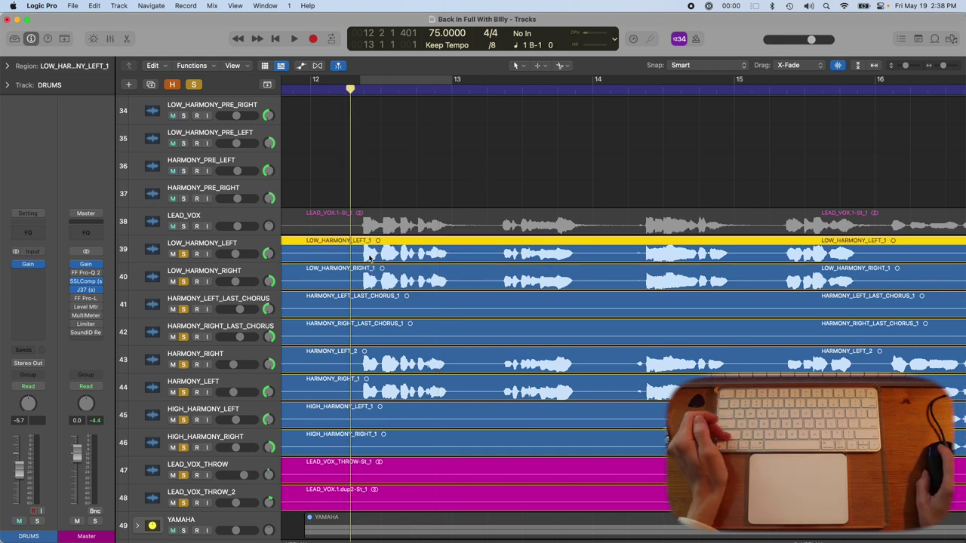
pyautogui.keyDown('shift'); pyautogui.click(371, 278); pyautogui.keyUp('shift')
pyautogui.keyDown('shift'); pyautogui.click(373, 303); pyautogui.keyUp('shift')
pyautogui.keyDown('shift'); pyautogui.click(372, 333); pyautogui.keyUp('shift')
pyautogui.keyDown('shift'); pyautogui.click(374, 364); pyautogui.keyUp('shift')
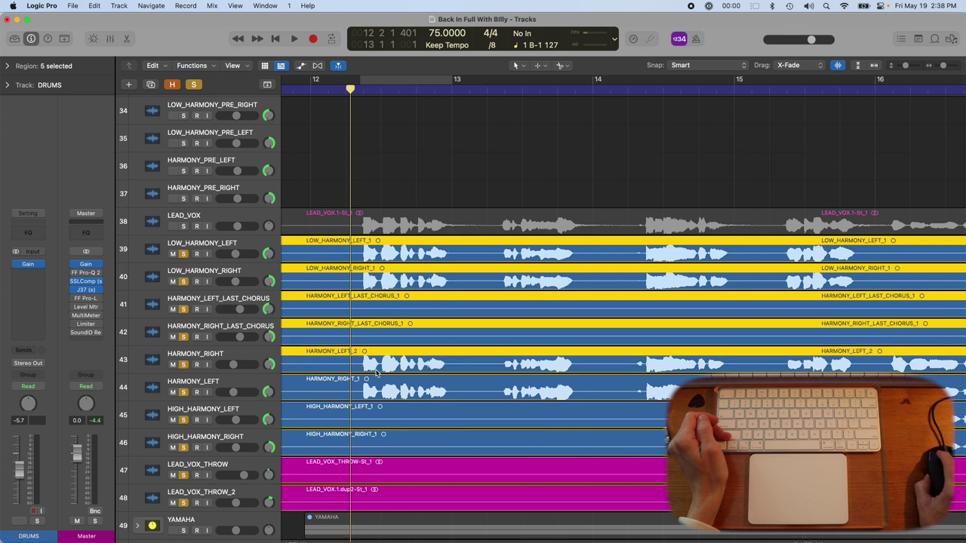
pyautogui.keyDown('shift'); pyautogui.click(375, 370); pyautogui.keyUp('shift')
pyautogui.moveTo(378, 396); pyautogui.dragTo(381, 444)
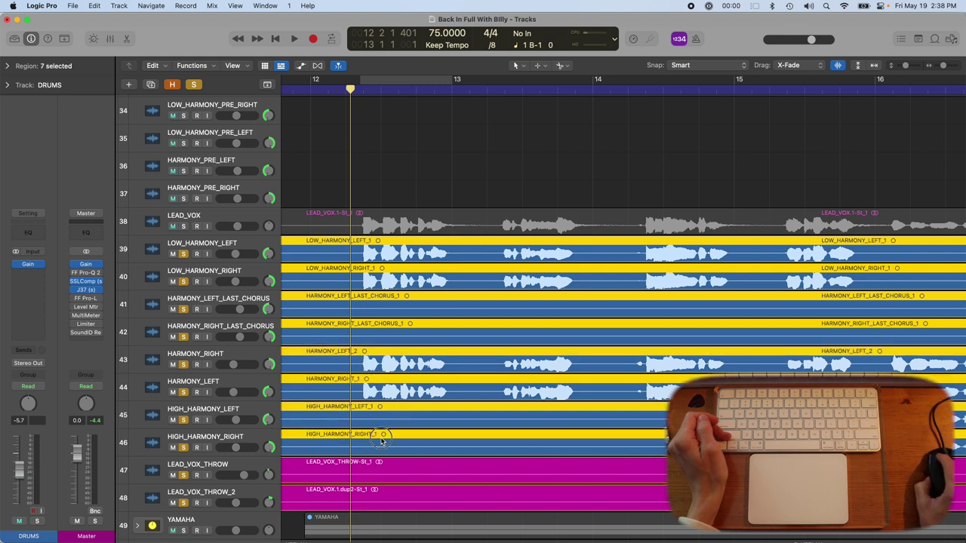
# Split the selected harmony regions just before the first phrase in bar 12 and delete the parts preceding the cut.
pyautogui.keyDown('super'); pyautogui.click(360, 258); pyautogui.keyUp('super')
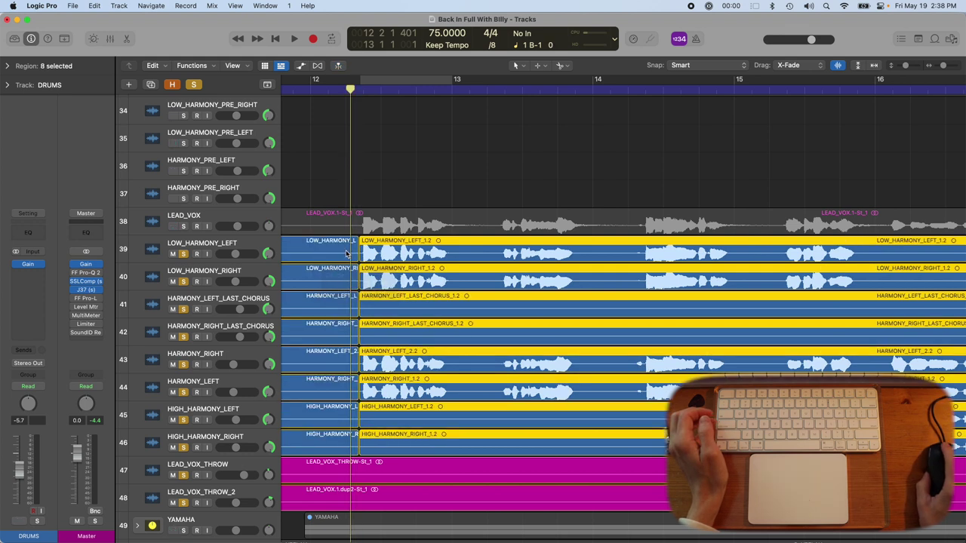
pyautogui.click(325, 429)
pyautogui.press('Delete')
pyautogui.moveTo(325, 429); pyautogui.dragTo(330, 251)
pyautogui.press('Delete')
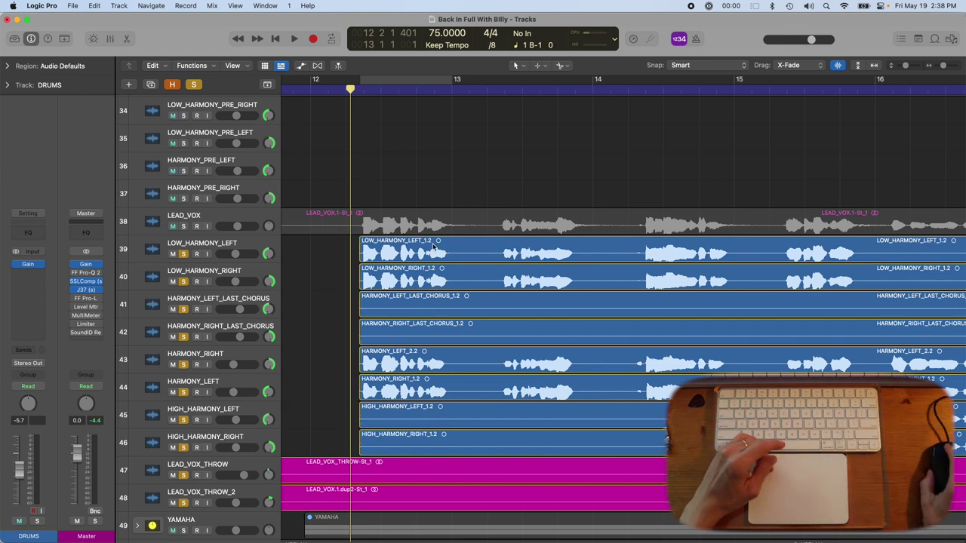
# Marquee-select the silent gap after the first phrase in bar 13 across all eight harmony tracks and delete it.
pyautogui.hscroll(3, 425, 255)
pyautogui.hscroll(-1, 425, 255)
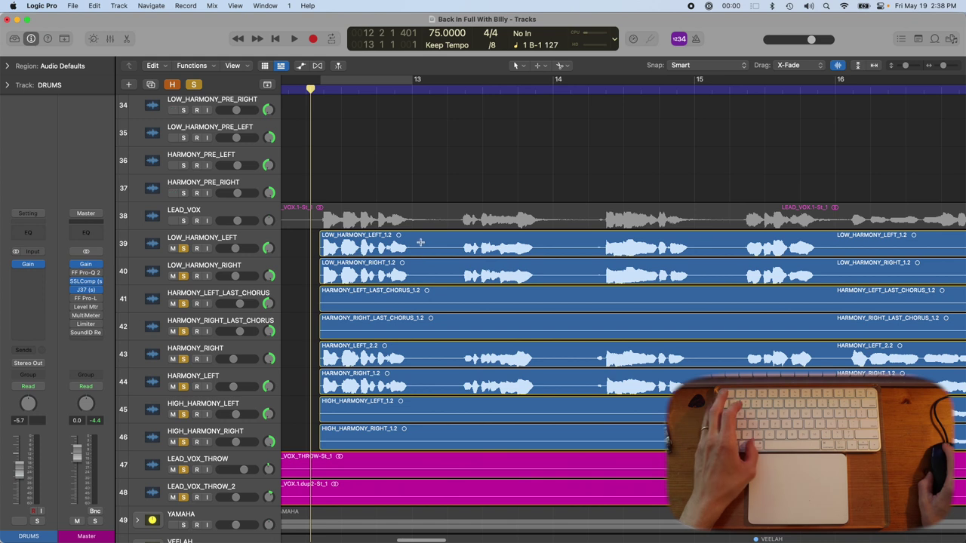
pyautogui.moveTo(417, 244); pyautogui.dragTo(457, 442)
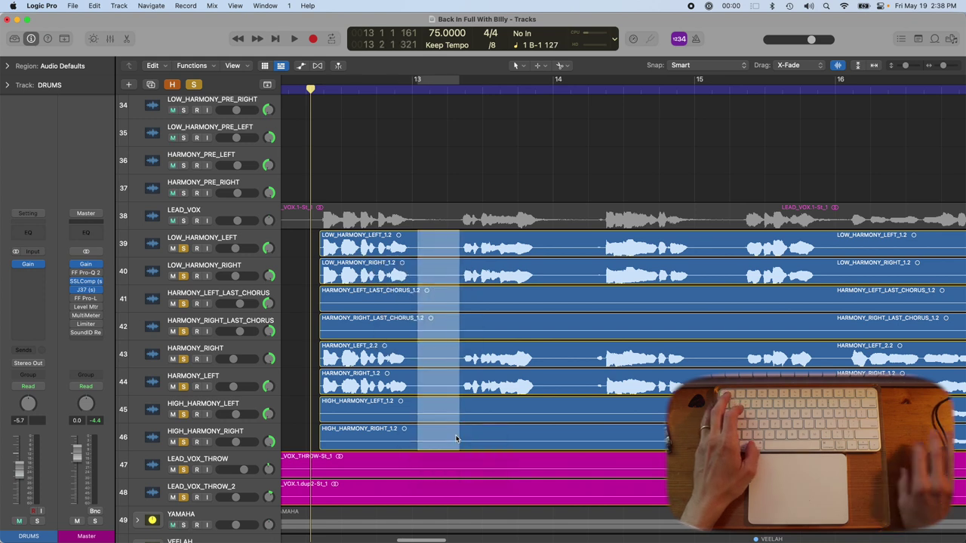
pyautogui.press('Delete')
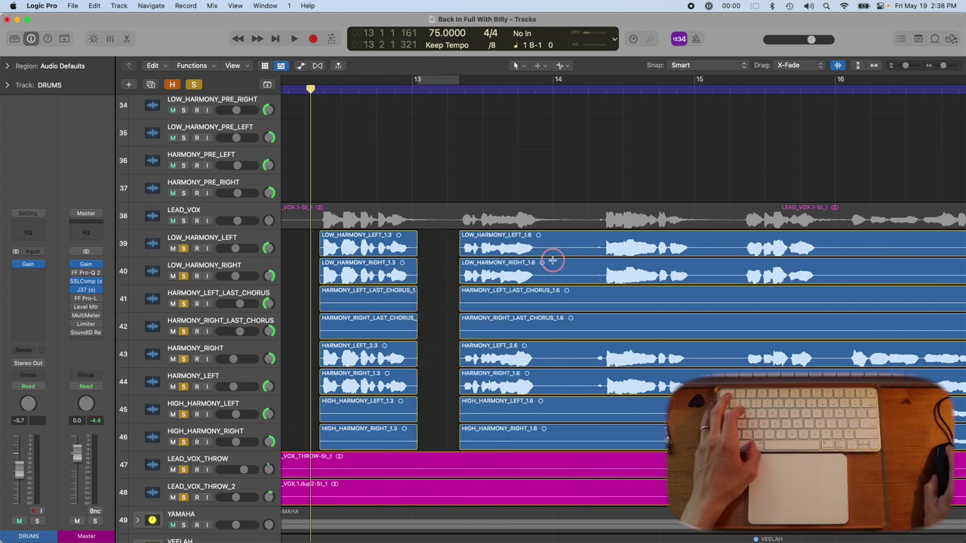
# Marquee-select and delete the silent gaps at the starts of bars 14 and 15 across all eight harmony tracks.
pyautogui.moveTo(552, 260); pyautogui.dragTo(603, 433)
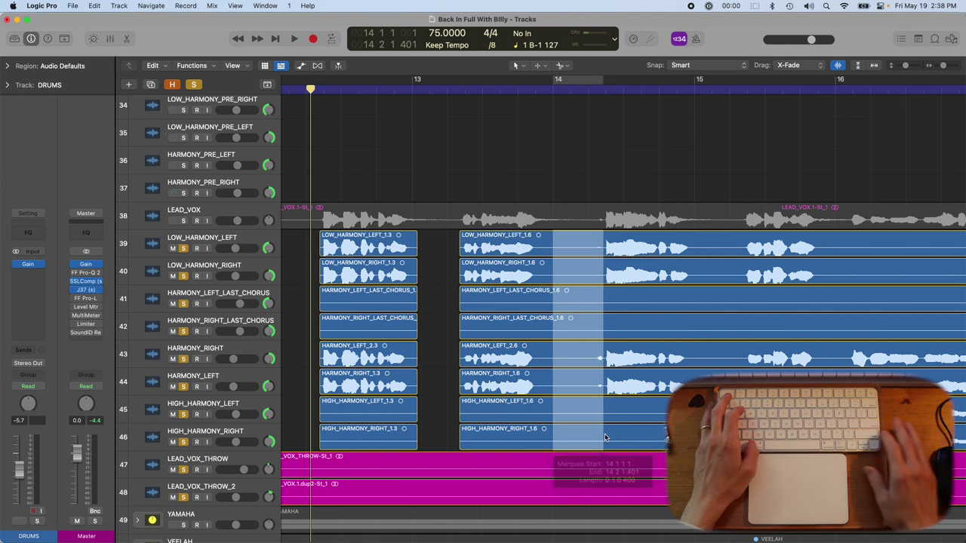
pyautogui.press('Delete')
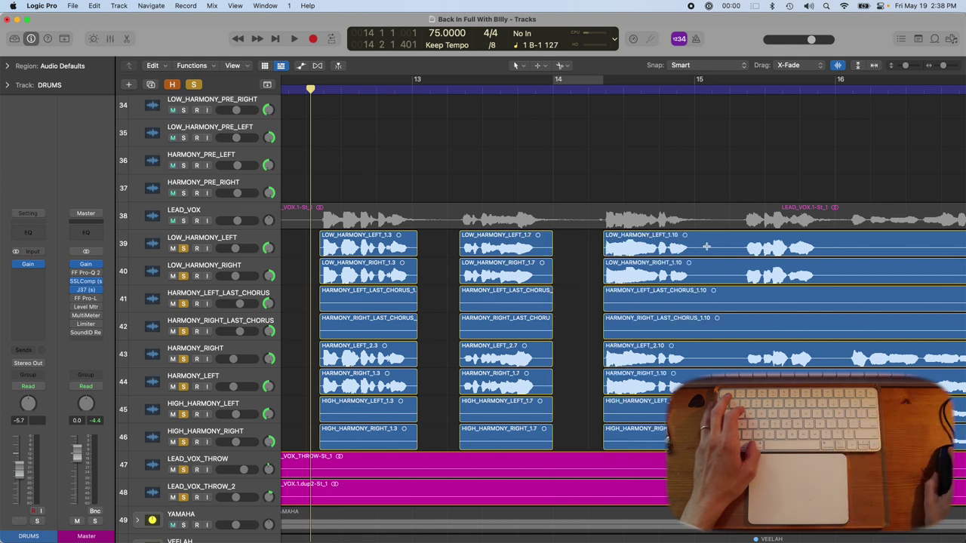
pyautogui.moveTo(705, 249); pyautogui.dragTo(744, 415)
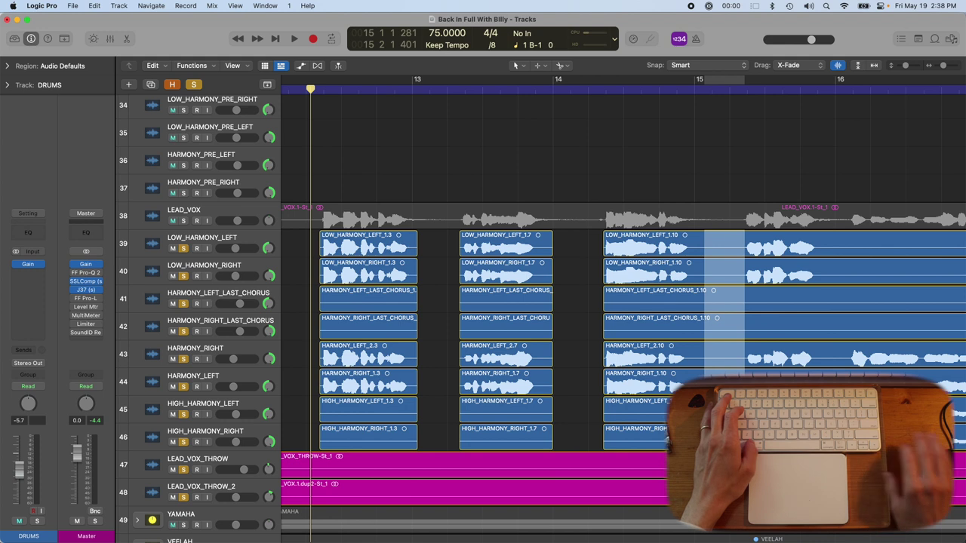
pyautogui.press('Delete')
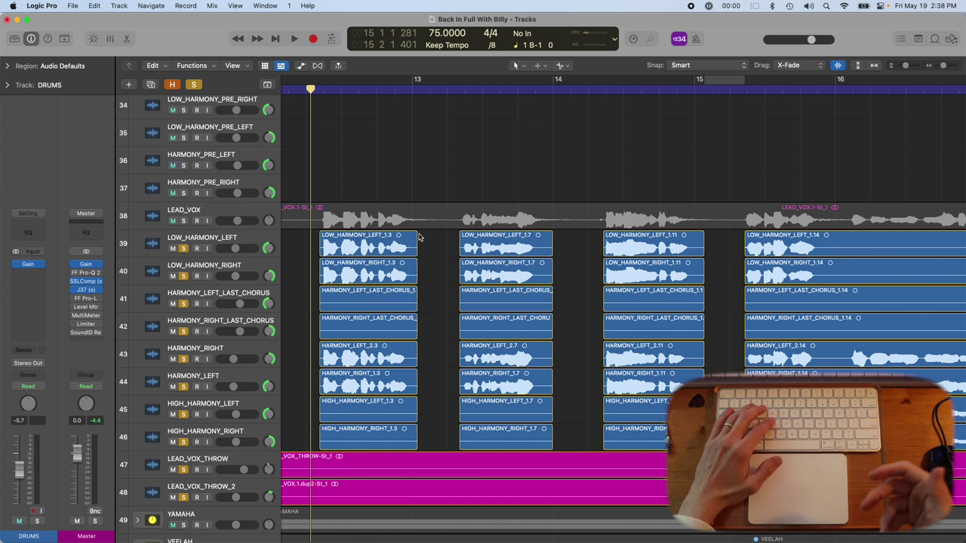
# Solo the LEAD_VOX track, and delete the silent gap leading into bar 16 across all eight harmony tracks.
pyautogui.click(370, 211)
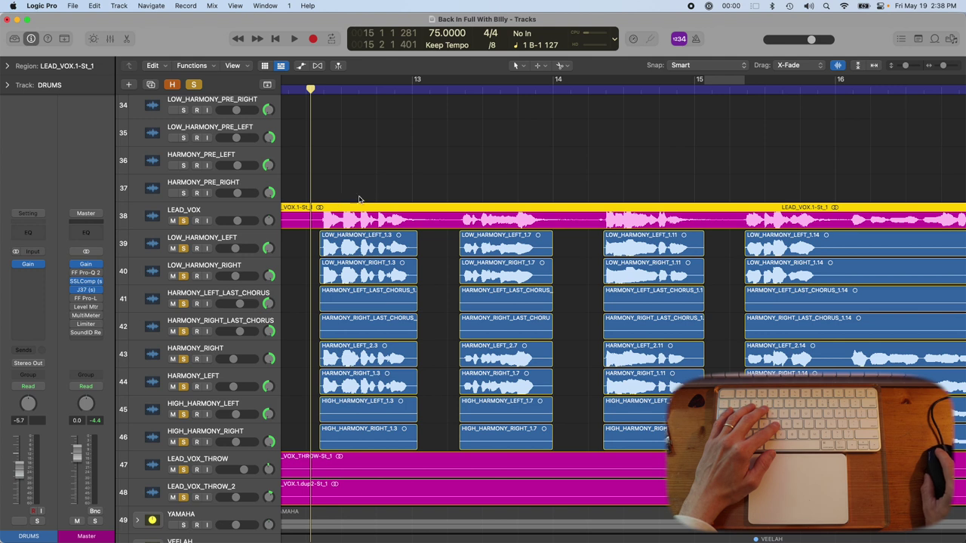
pyautogui.moveTo(823, 243); pyautogui.dragTo(845, 438)
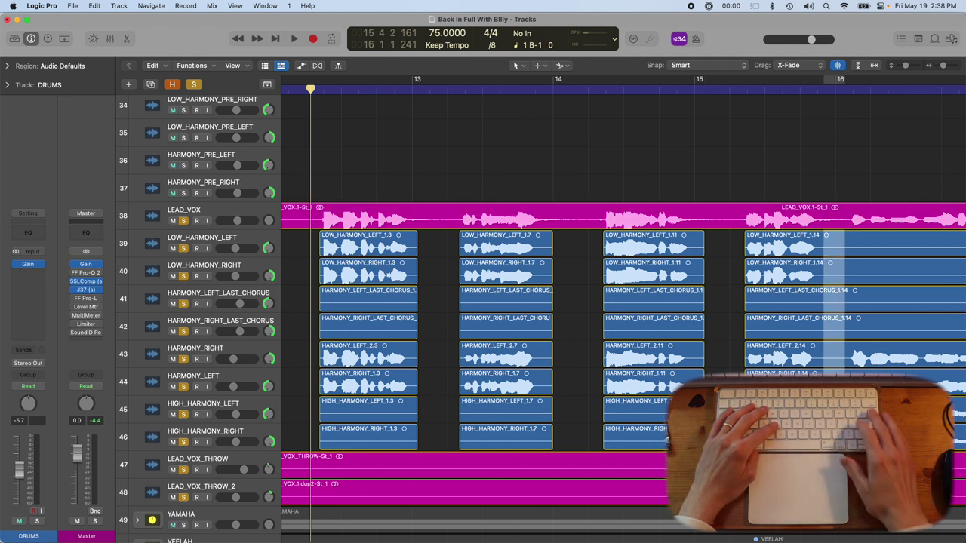
pyautogui.press('BackSpace')
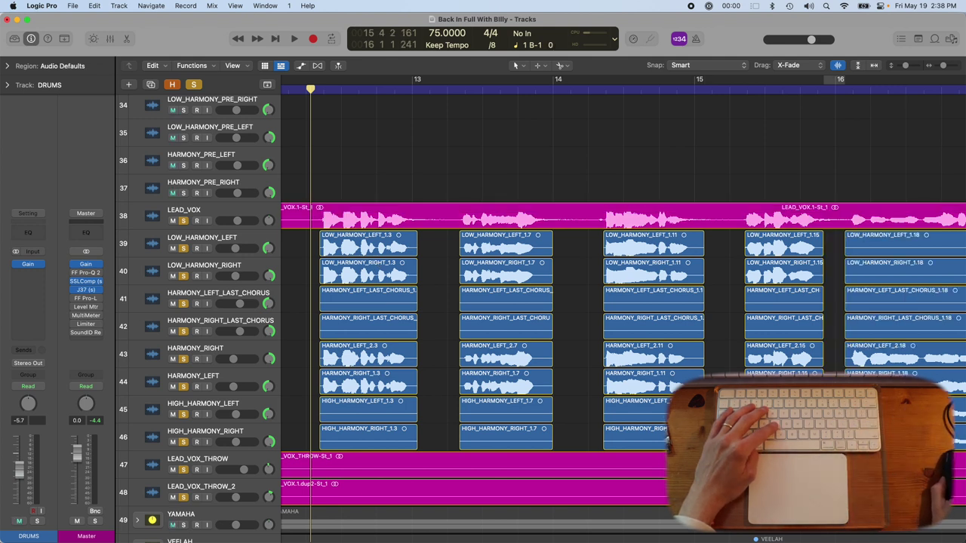
# Delete the silent HIGH_HARMONY_RIGHT regions on track 46 between bars 12 and 16.
pyautogui.click(389, 442)
pyautogui.press('Delete')
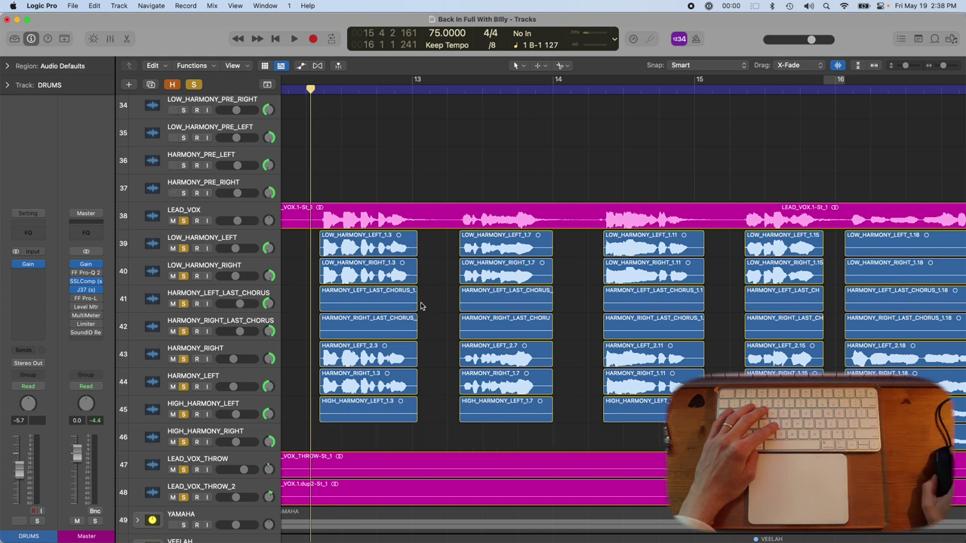
# Select the 28 harmony regions of the four phrases on tracks 39 to 45 and give them a fade-out of 93.
pyautogui.moveTo(315, 212); pyautogui.dragTo(840, 445)
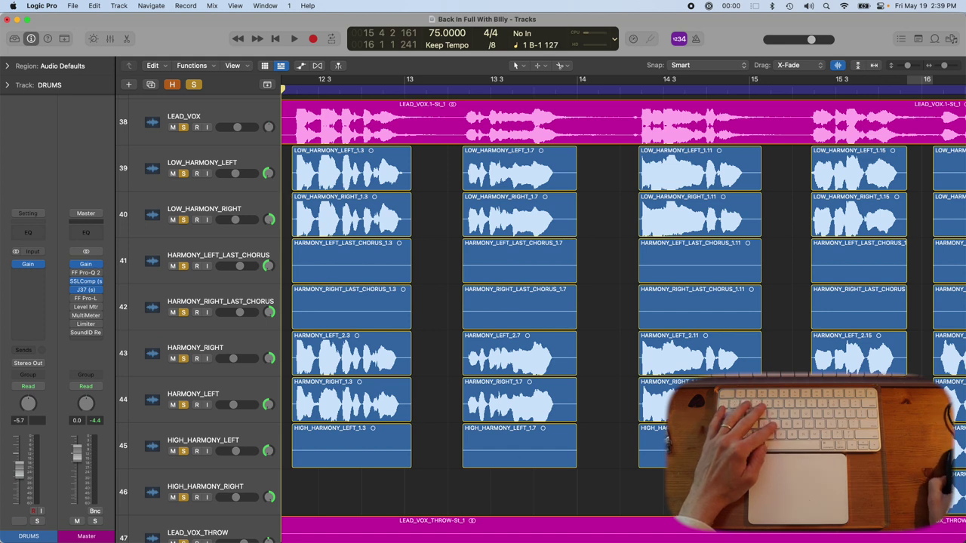
pyautogui.moveTo(848, 489); pyautogui.dragTo(370, 170)
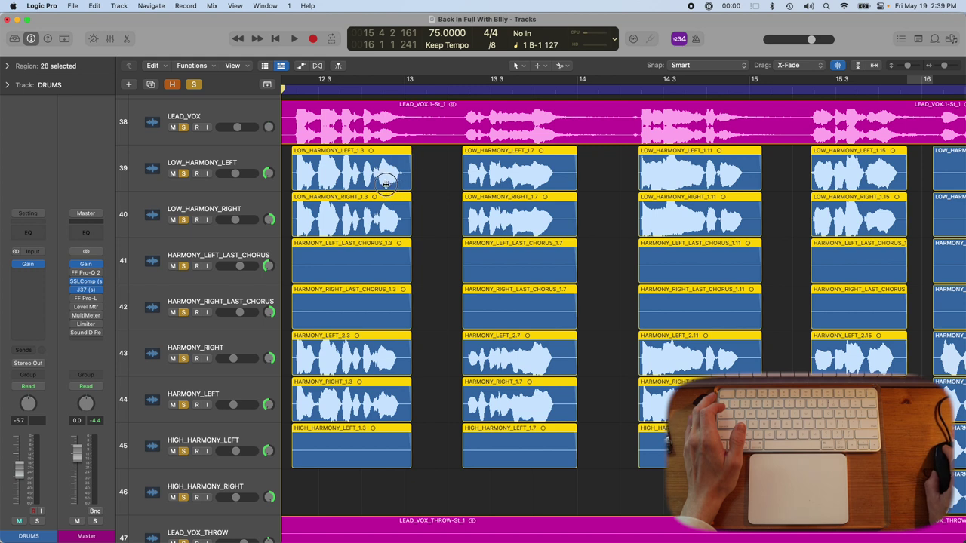
pyautogui.hotkey('ctrl', 'f')
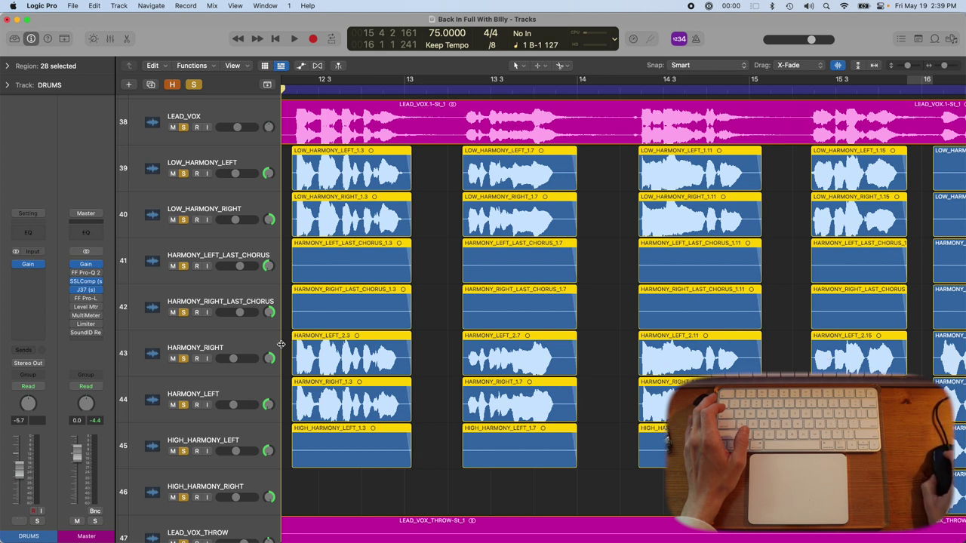
# Show the region parameters, set the fade-in of the selected harmony regions to 87, and deselect them.
pyautogui.click(7, 66)
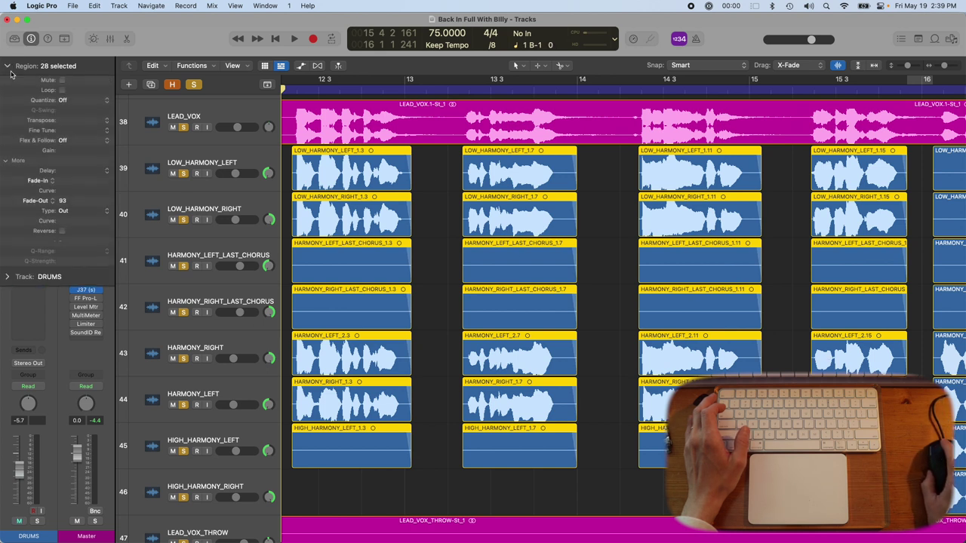
pyautogui.doubleClick(75, 182)
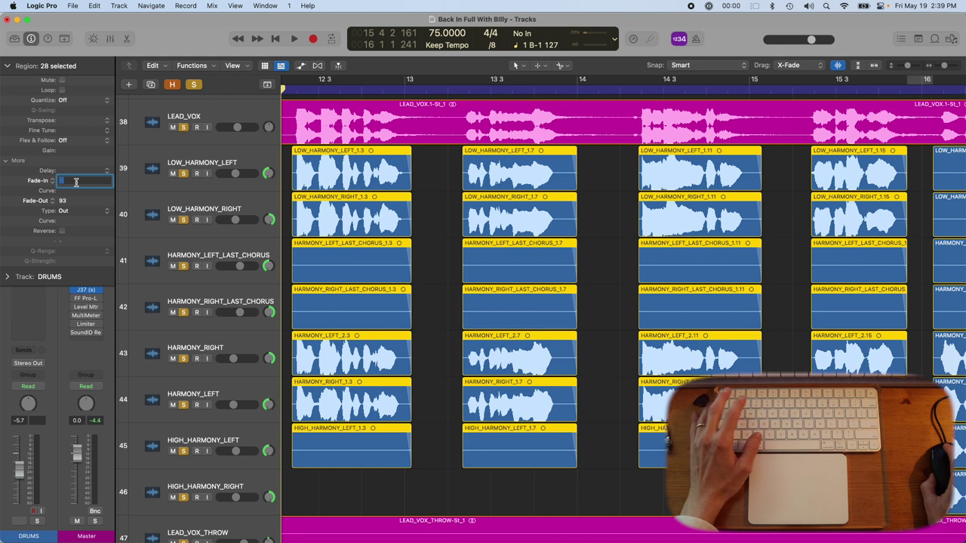
pyautogui.click(38, 181)
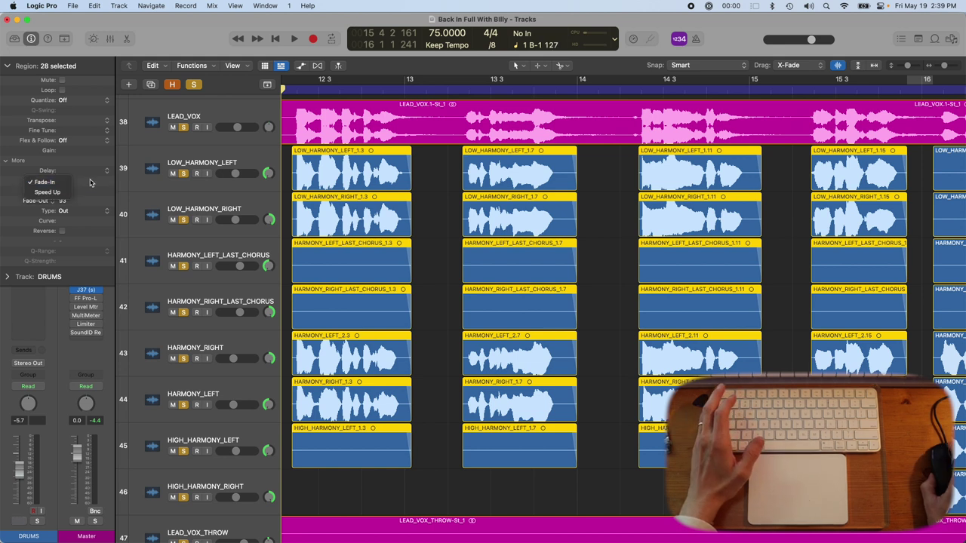
pyautogui.click(90, 182)
pyautogui.moveTo(91, 180); pyautogui.dragTo(85, 121)
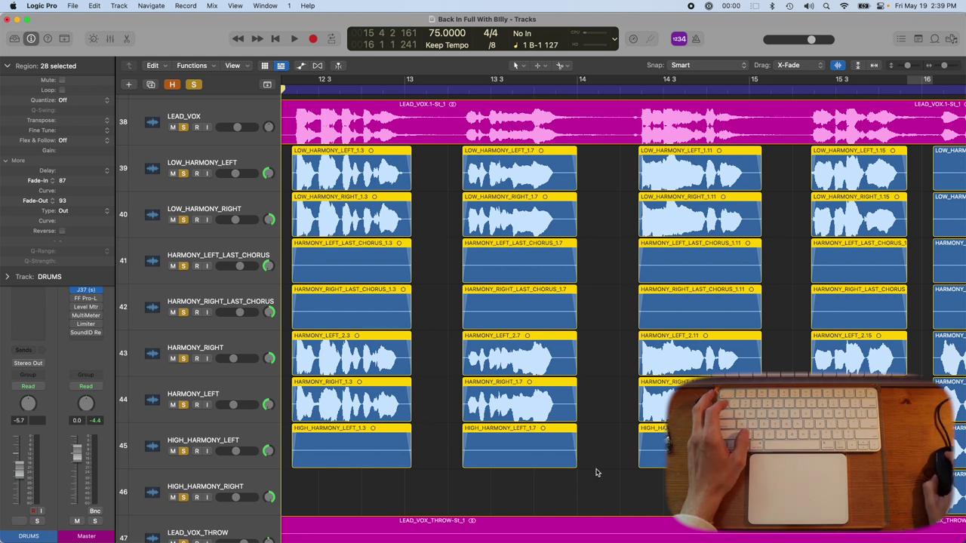
pyautogui.click(443, 448)
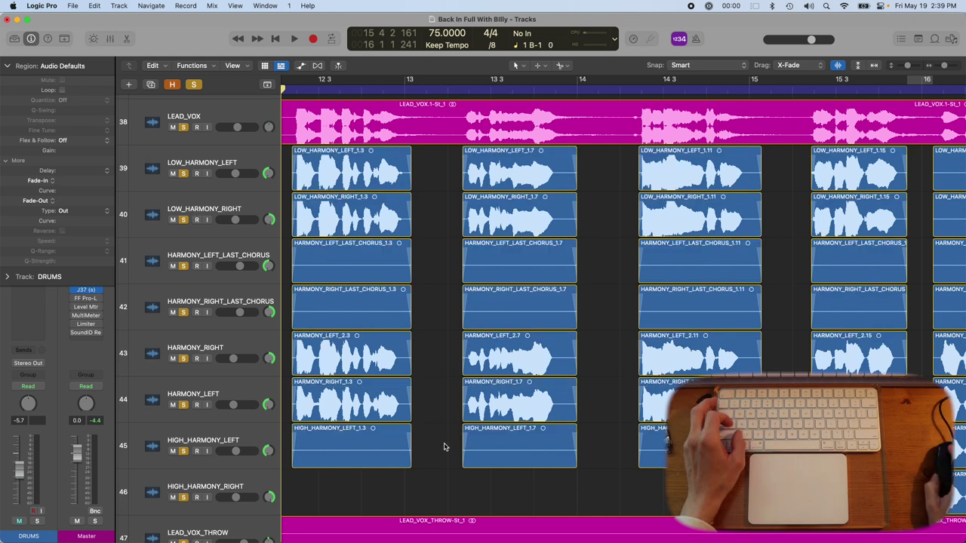
# Select the seven harmony regions of the first phrase and trim their ends slightly earlier, just before the start of bar 13.
pyautogui.moveTo(424, 430); pyautogui.dragTo(385, 164)
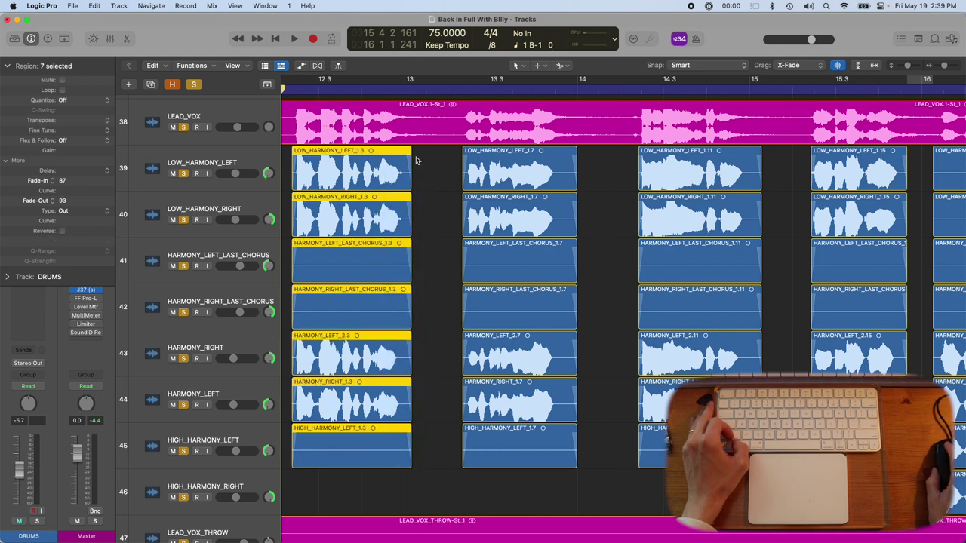
pyautogui.press('z')
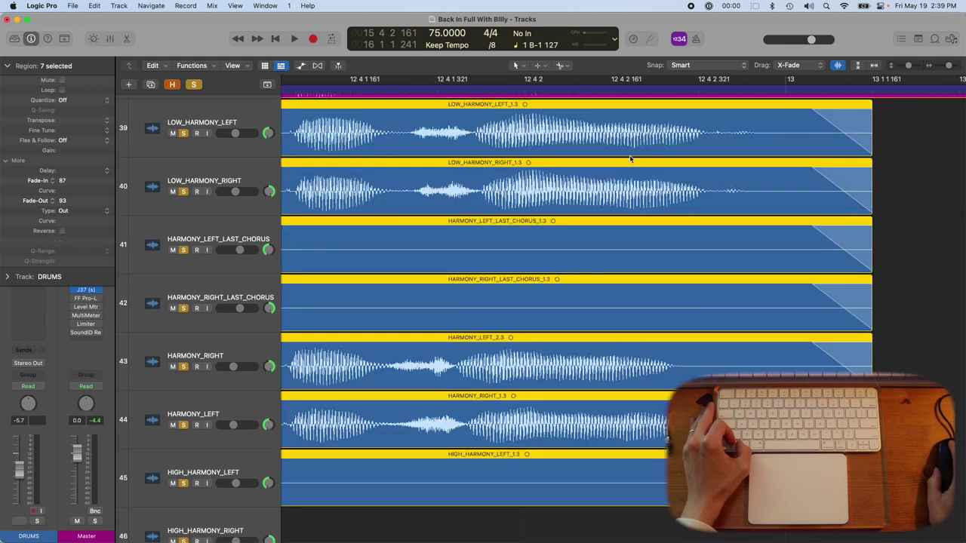
pyautogui.moveTo(871, 149); pyautogui.dragTo(825, 151)
pyautogui.press('z')
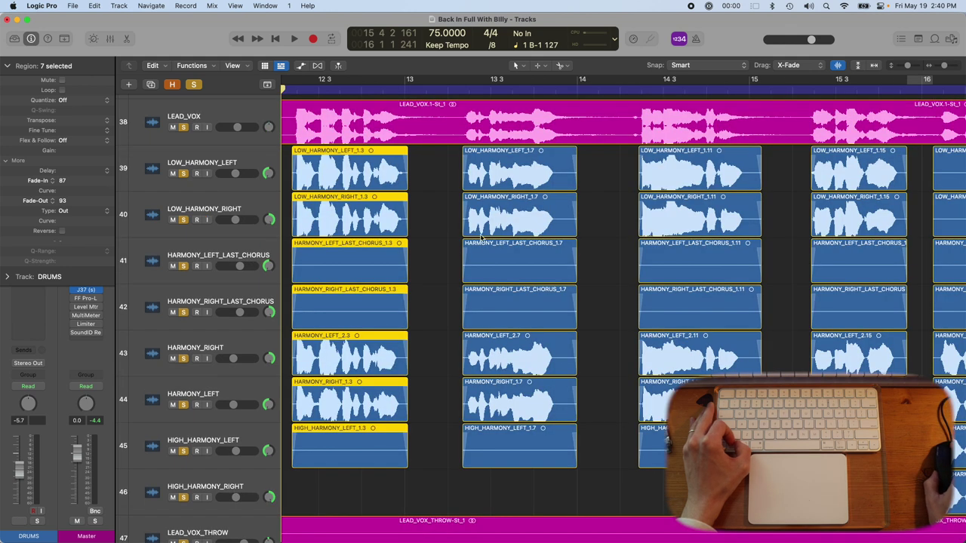
# Review the tools available as the alternate click tool, including the Fade Tool, leaving the Marquee Tool assigned.
pyautogui.click(541, 65)
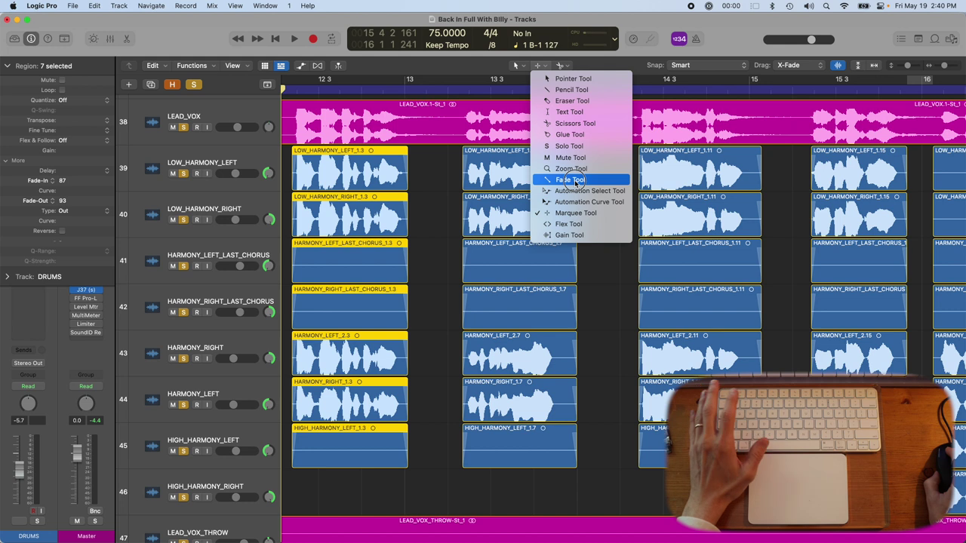
pyautogui.click(487, 71)
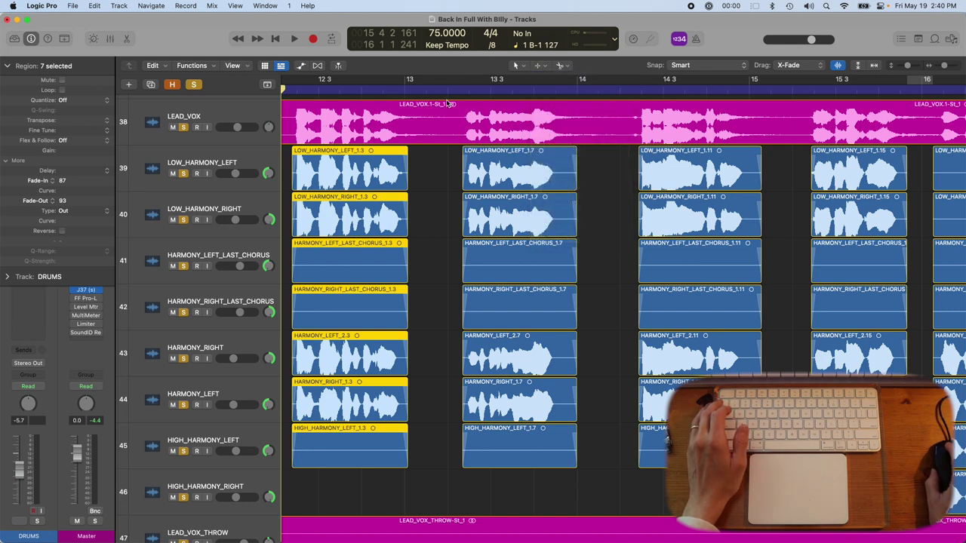
pyautogui.hotkey('ctrl', 'm')
pyautogui.hotkey('ctrl', 'm')
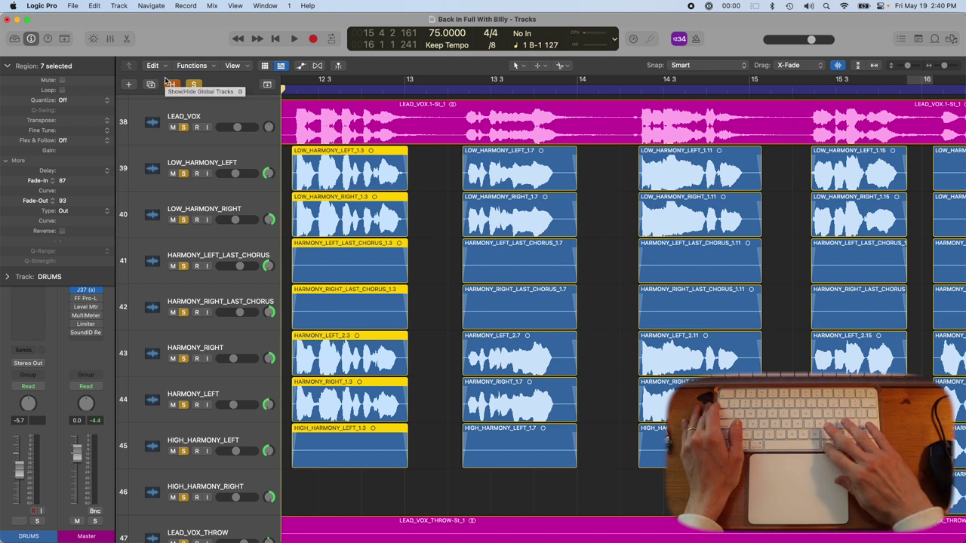
# Review the pointer tool click zone options in the General Editing settings and close the settings.
pyautogui.press('super+comma')
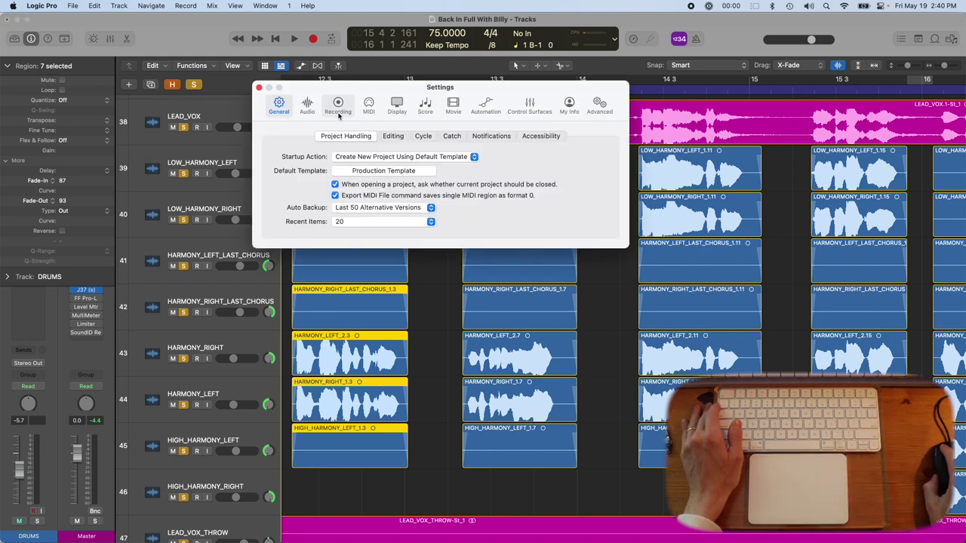
pyautogui.click(382, 137)
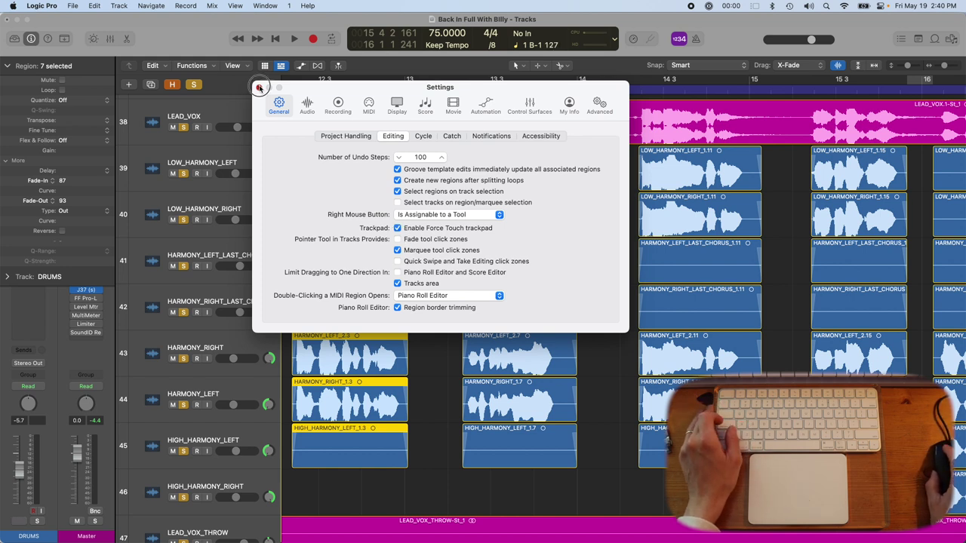
pyautogui.click(258, 87)
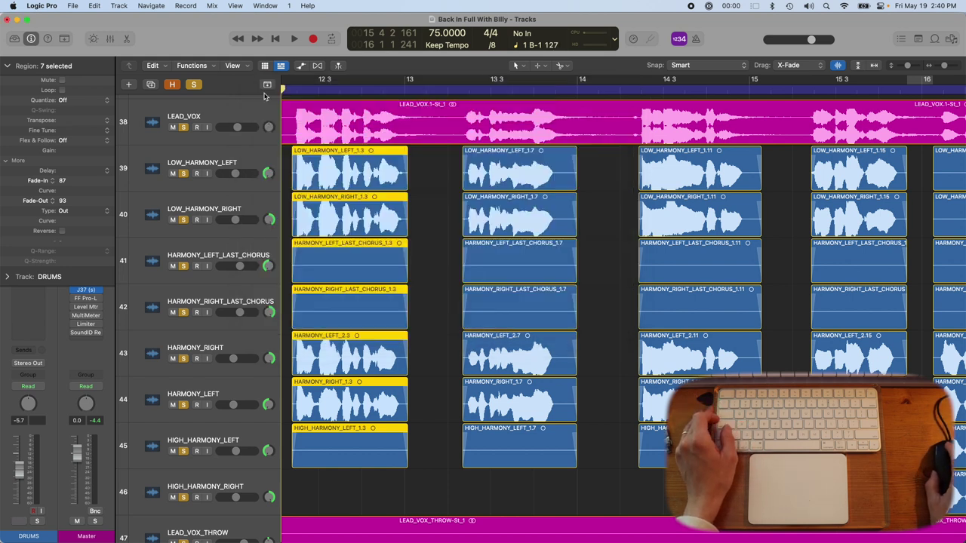
# Clear the region selection, select the first-phrase region on LOW_HARMONY_RIGHT and zoom in to inspect it.
pyautogui.click(419, 210)
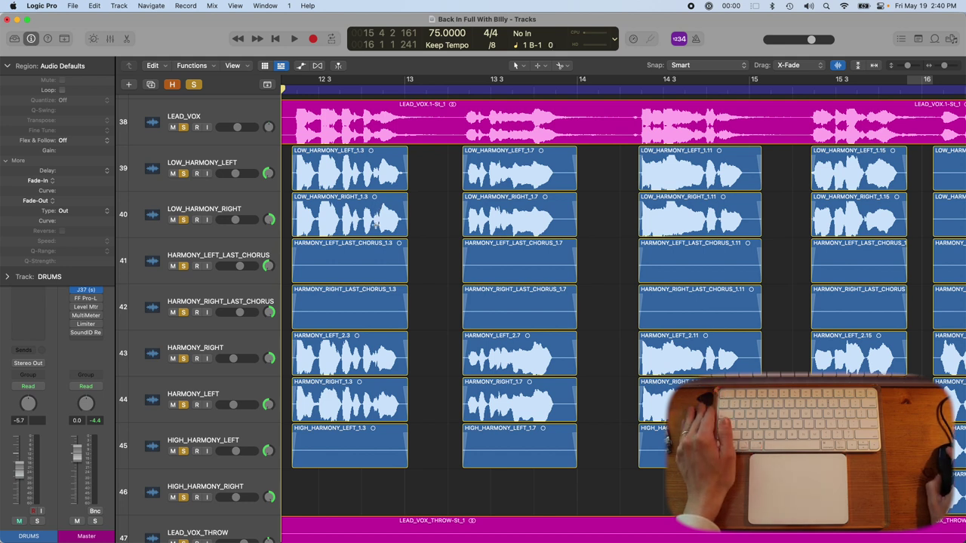
pyautogui.click(397, 215)
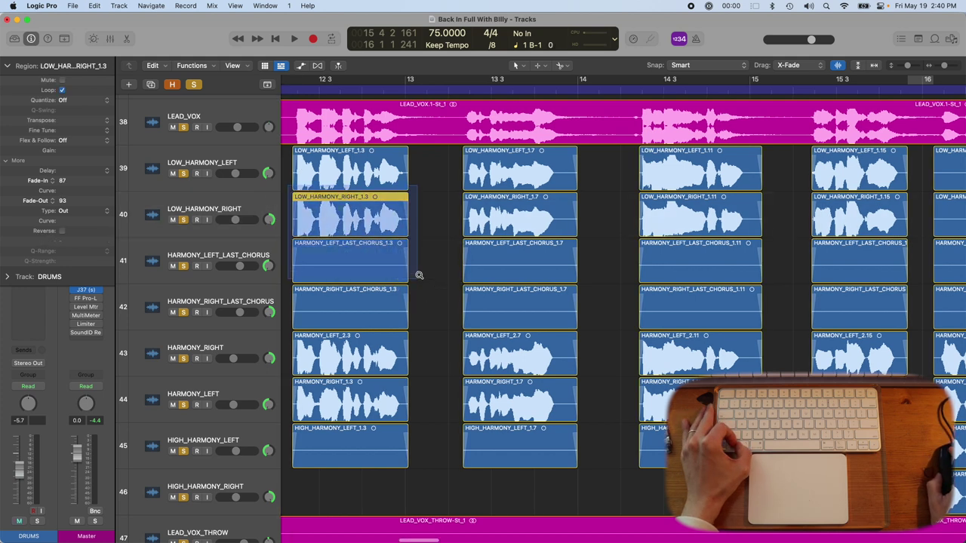
pyautogui.press('z')
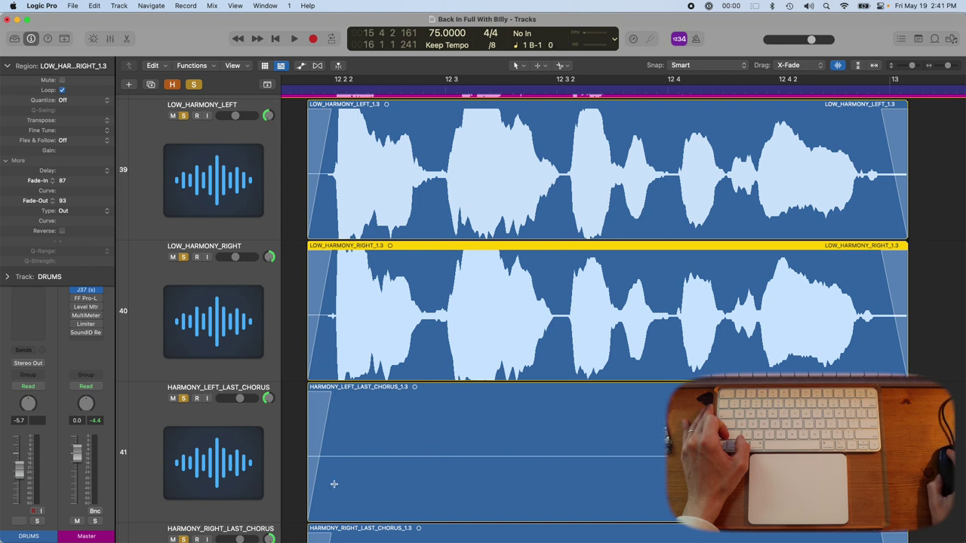
# Marquee-select a passage of the first HARMONY_LEFT_LAST_CHORUS region in bar 12, clear it and return to the wider arrangement.
pyautogui.moveTo(333, 483); pyautogui.dragTo(522, 476)
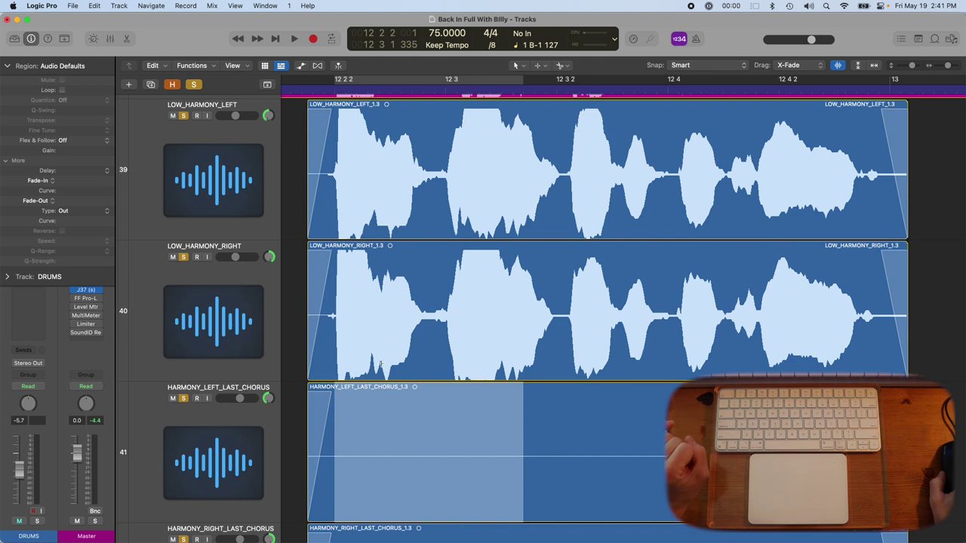
pyautogui.click(297, 422)
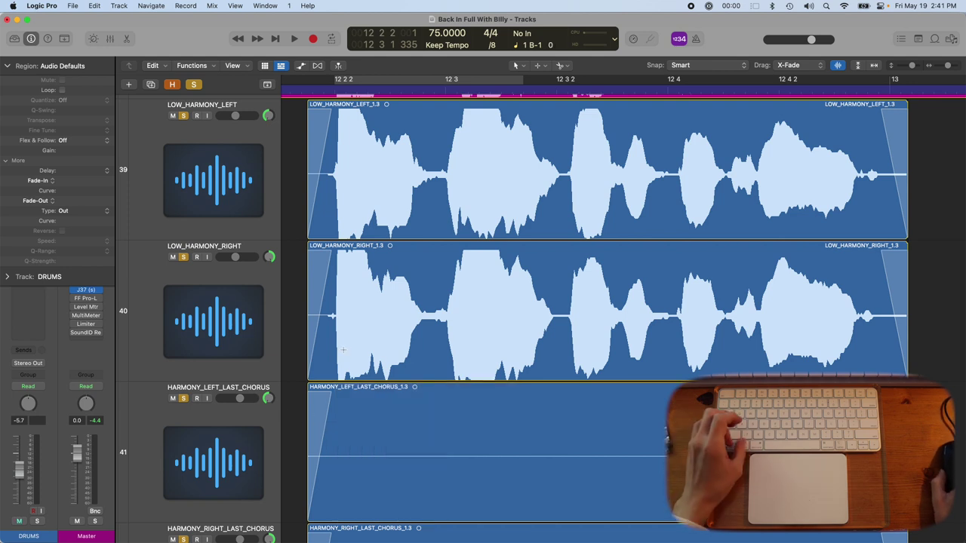
pyautogui.press('z')
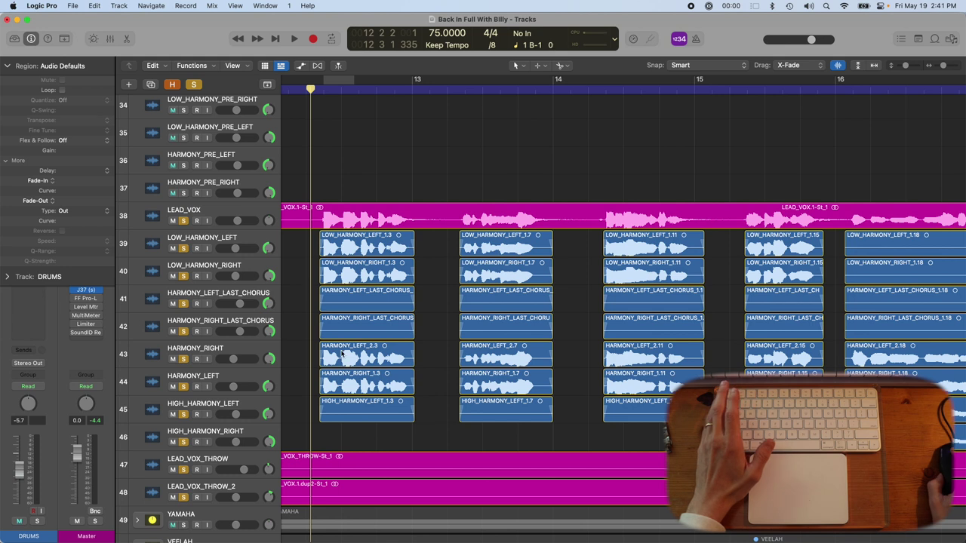
# Group the harmony tracks from LOW_HARMONY_LEFT through HIGH_HARMONY_LEFT into a summing stack and collapse it.
pyautogui.click(257, 244)
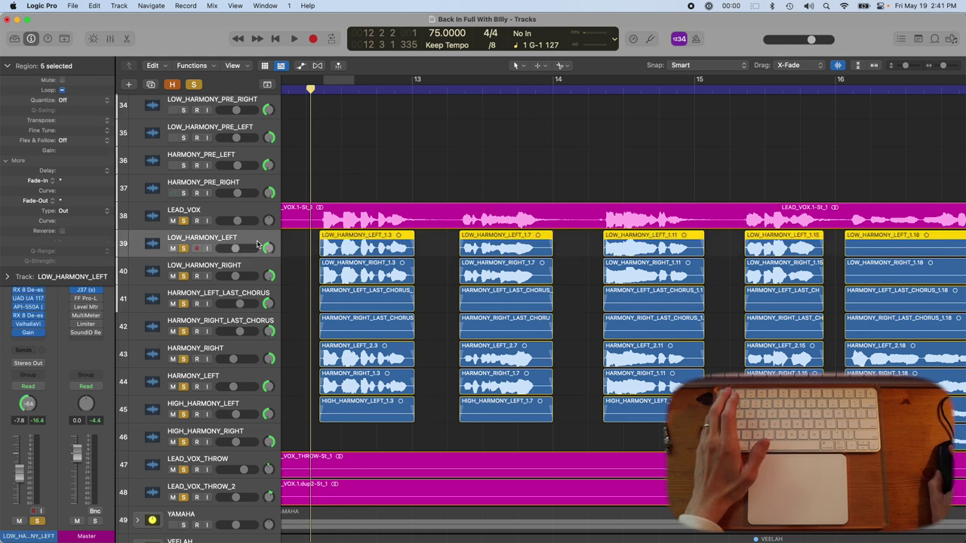
pyautogui.keyDown('shift'); pyautogui.click(260, 409); pyautogui.keyUp('shift')
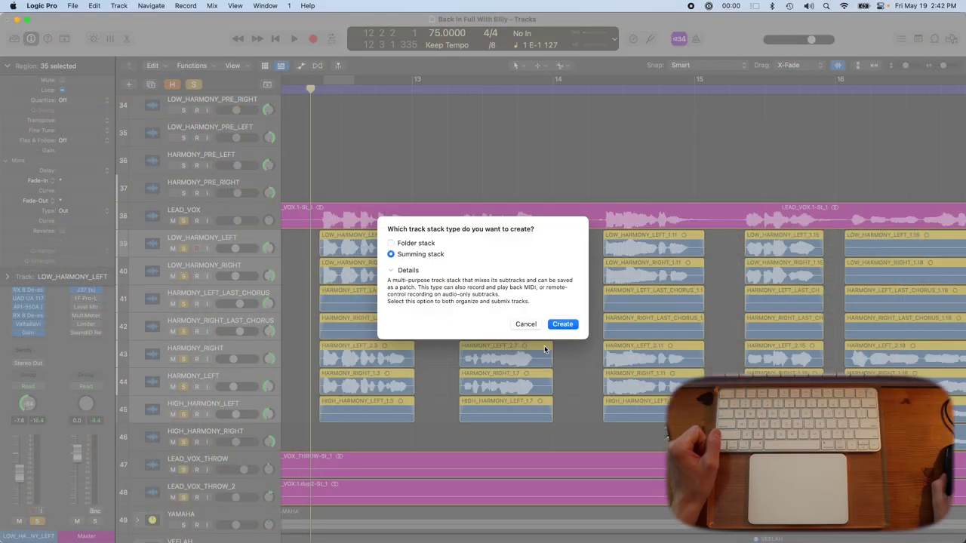
pyautogui.click(562, 323)
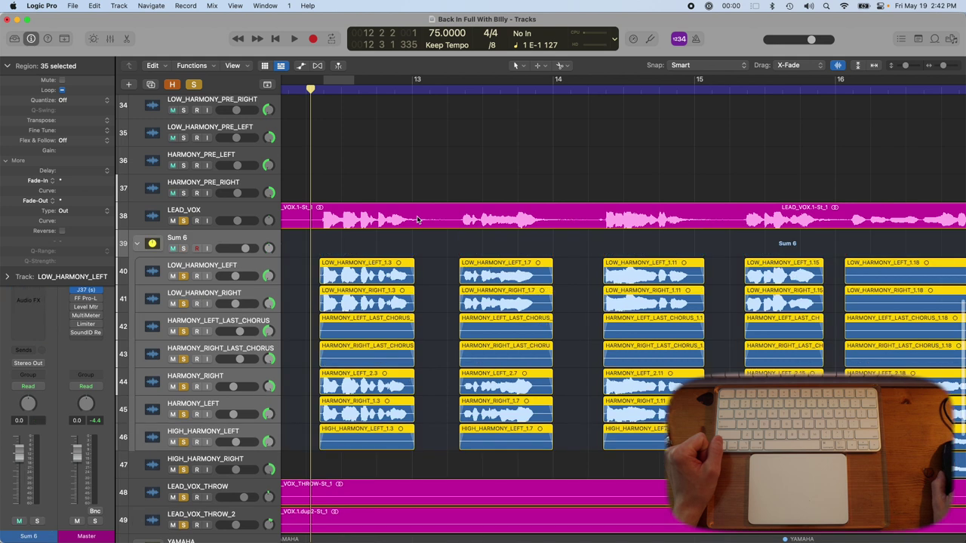
pyautogui.click(136, 244)
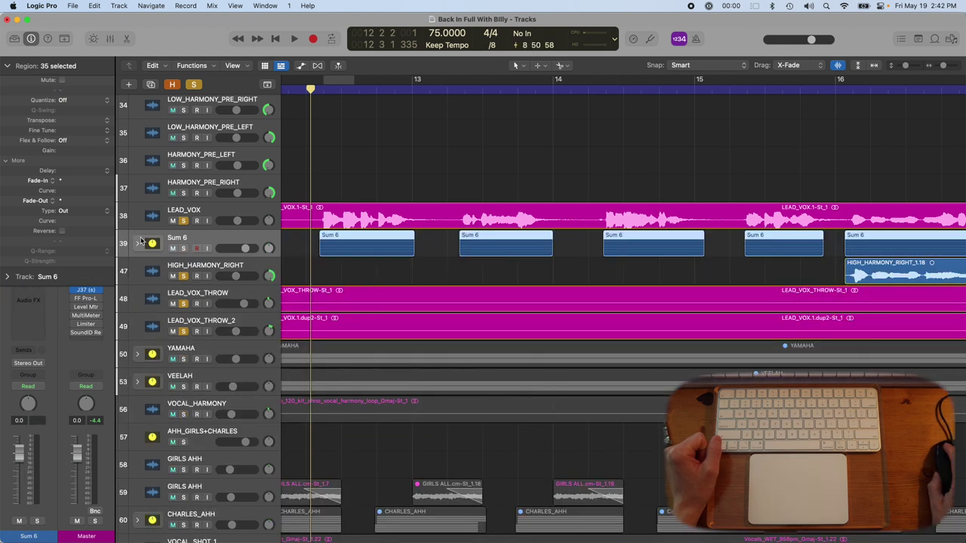
# Solo the Sum 6 stack on its own and collapse the Region and Track inspector details.
pyautogui.click(193, 84)
pyautogui.click(183, 249)
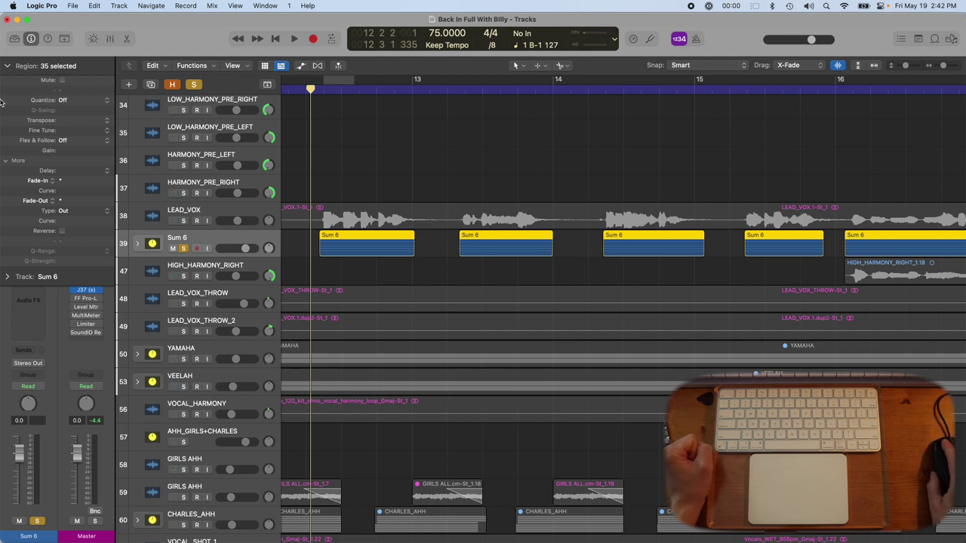
pyautogui.click(8, 277)
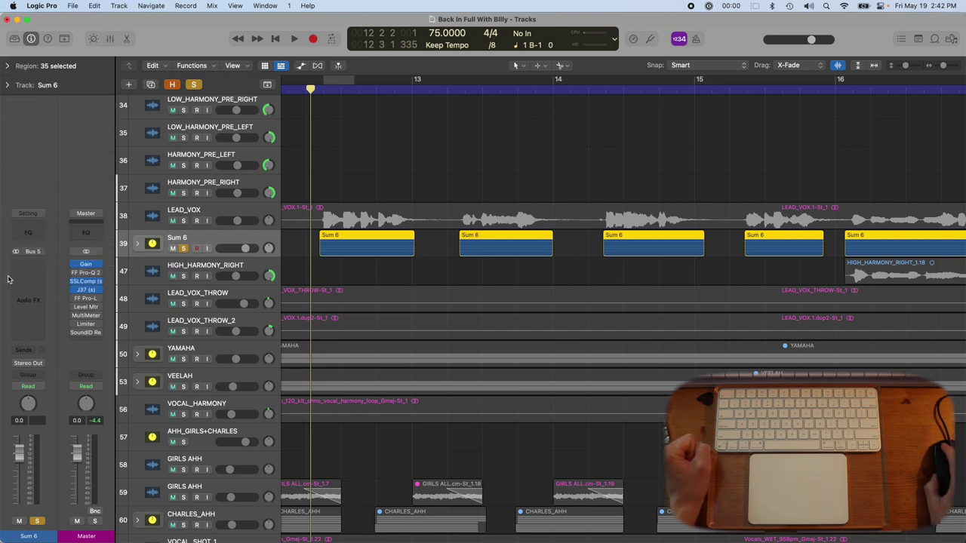
# Expand the Sum 6 stack, turn off its solo and compare its channel strip with LOW_HARMONY_LEFT's.
pyautogui.click(140, 245)
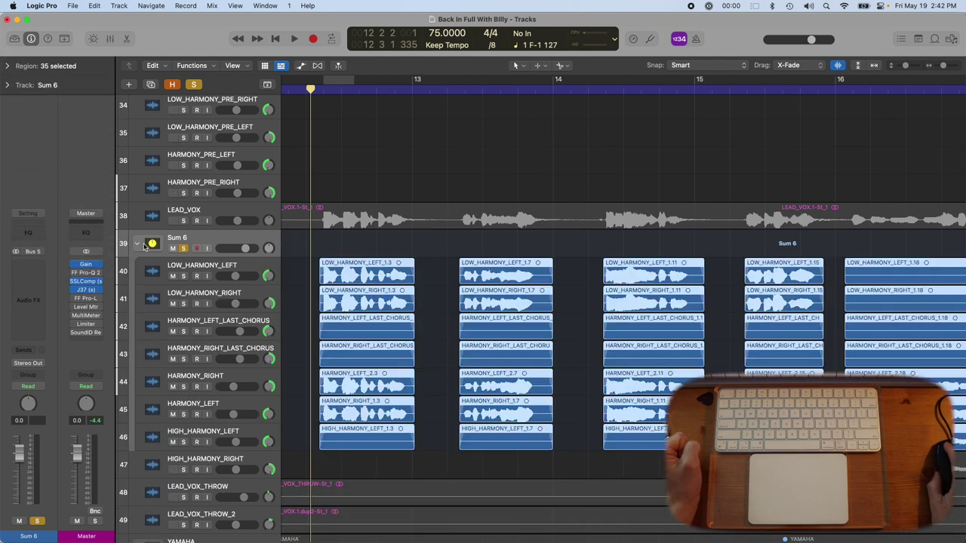
pyautogui.click(183, 249)
pyautogui.click(223, 269)
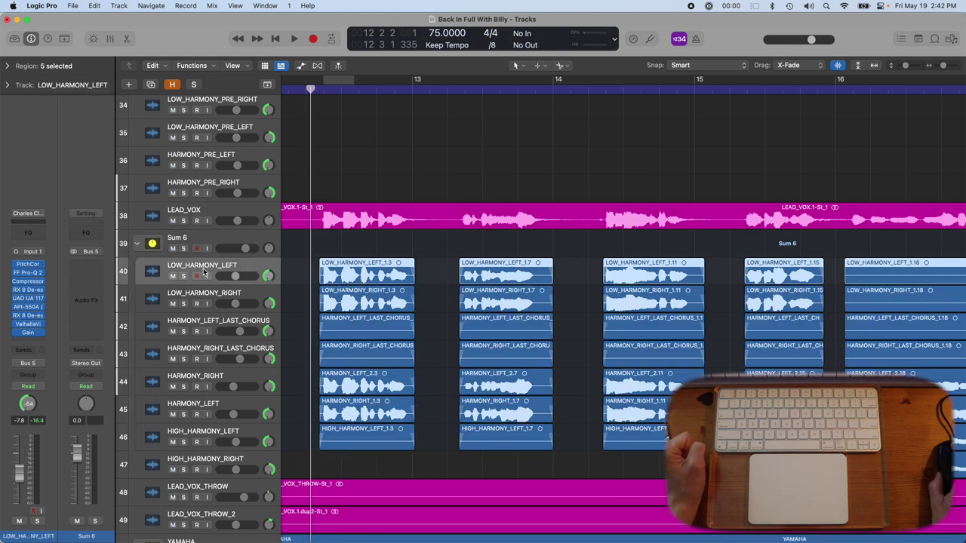
pyautogui.click(196, 242)
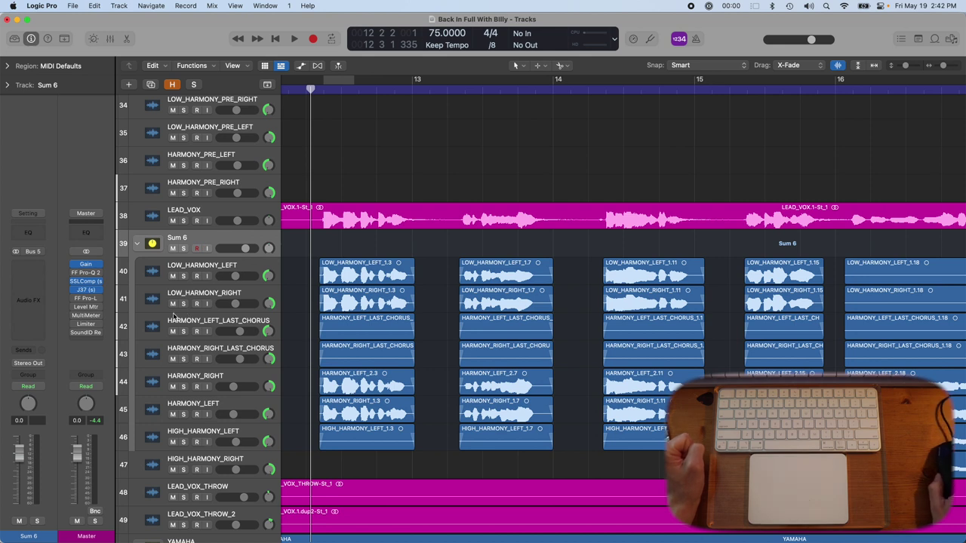
# Apply LOW_HARMONY_LEFT's vocal channel strip setting to the main track of the stack and rename that track BUS.
pyautogui.click(209, 273)
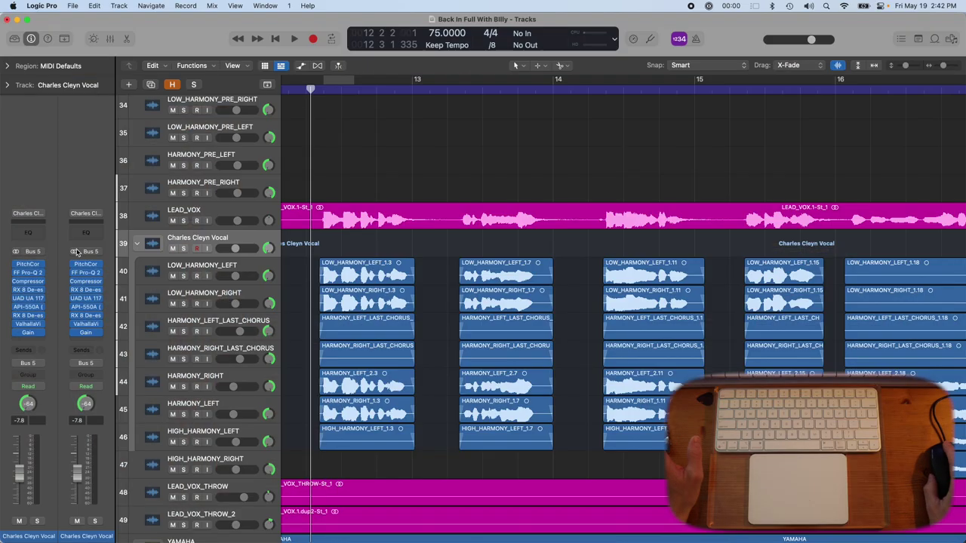
pyautogui.doubleClick(198, 238)
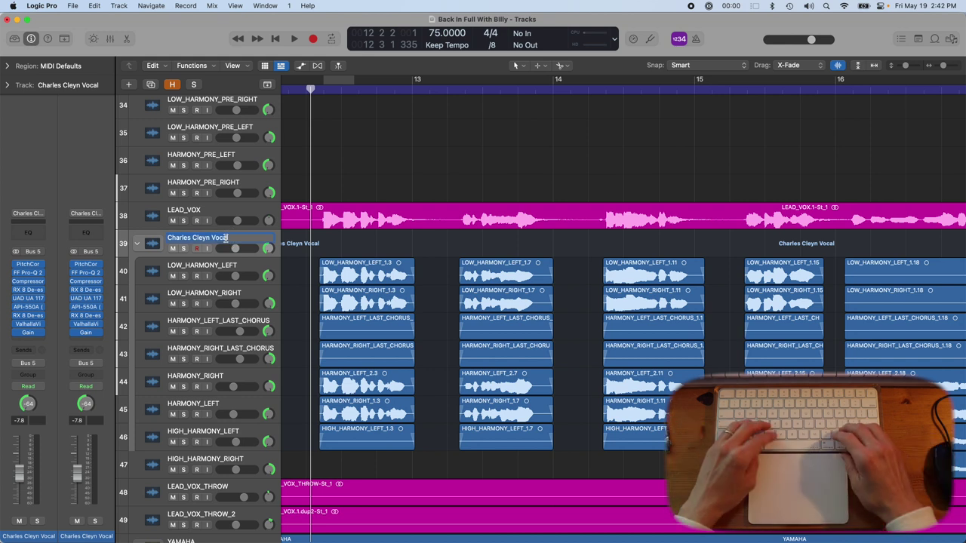
pyautogui.write('BUS')
pyautogui.press('Return')
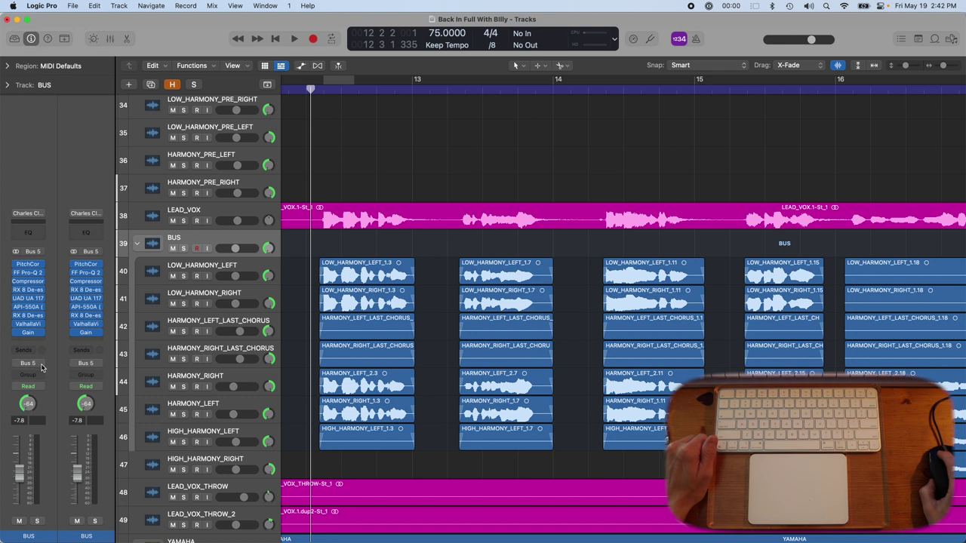
# Compare the routing of LOW_HARMONY_LEFT and the BUS track, and set BUS's output to Stereo Out.
pyautogui.click(212, 265)
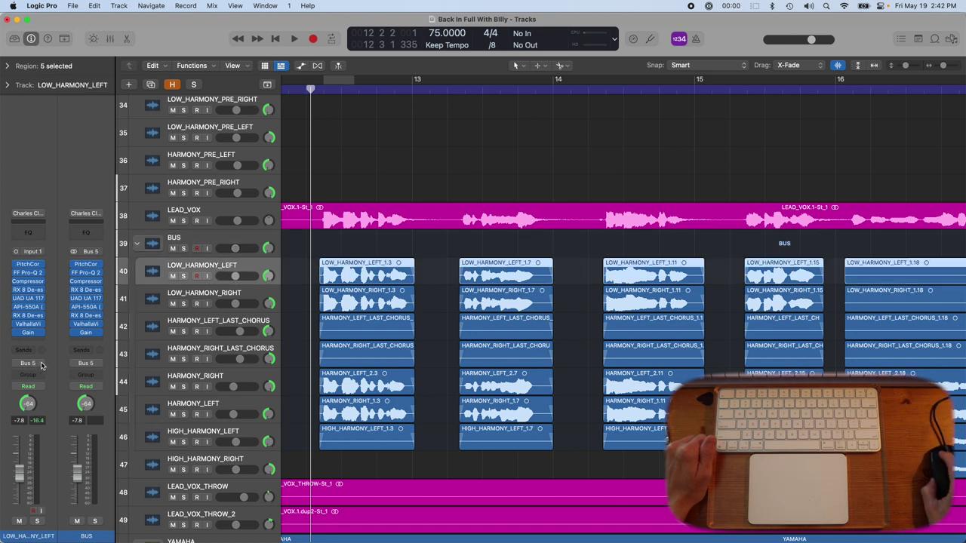
pyautogui.click(205, 246)
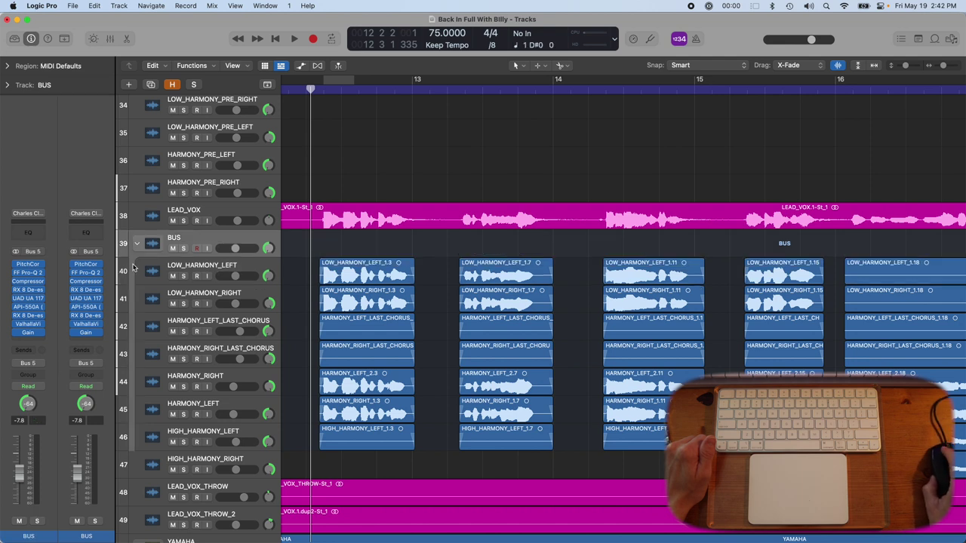
pyautogui.click(43, 363)
pyautogui.moveTo(44, 396)
pyautogui.click(104, 395)
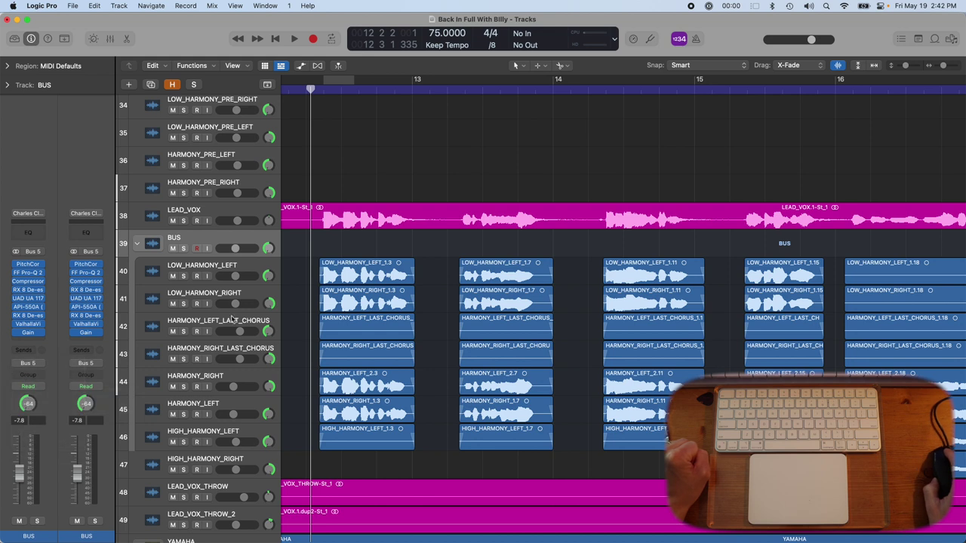
# Select the stacked tracks LOW_HARMONY_LEFT through HIGH_HARMONY_LEFT and reset their volume to 0.0 dB and pan to centre.
pyautogui.click(226, 268)
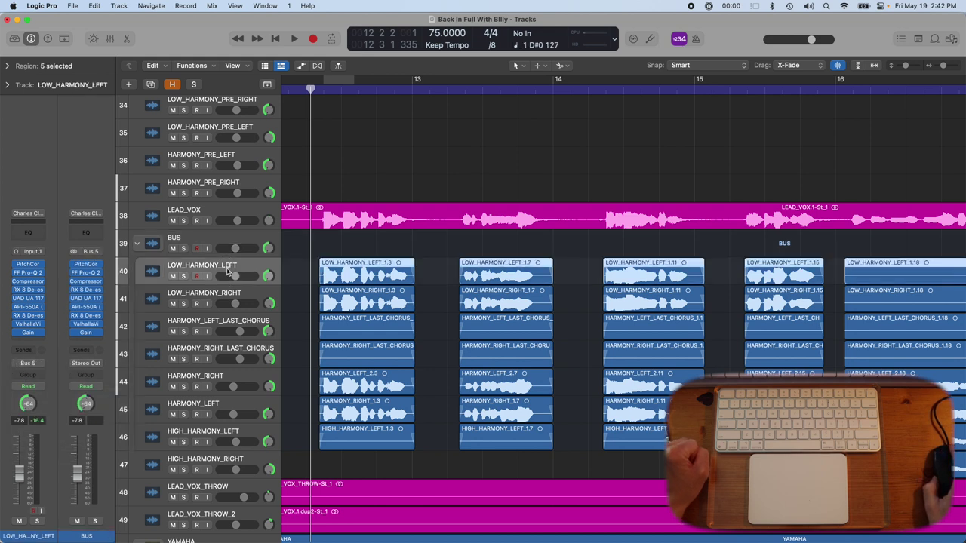
pyautogui.scroll(-3, 226, 271)
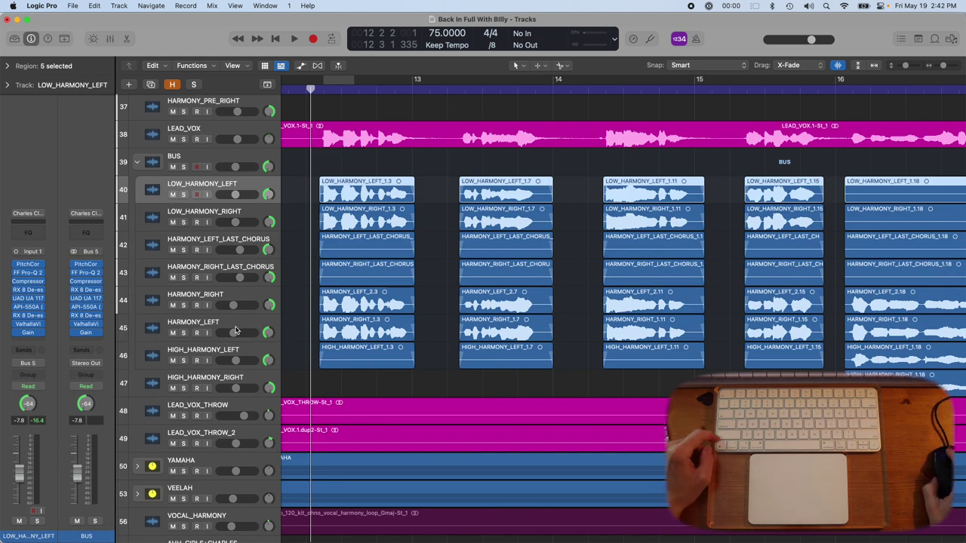
pyautogui.keyDown('shift'); pyautogui.click(236, 350); pyautogui.keyUp('shift')
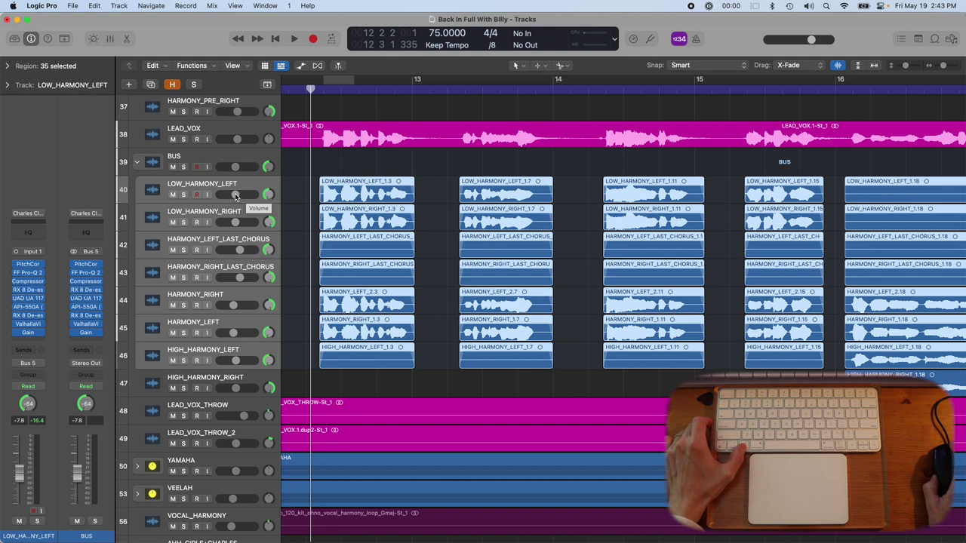
pyautogui.keyDown('alt'); pyautogui.click(235, 195); pyautogui.keyUp('alt')
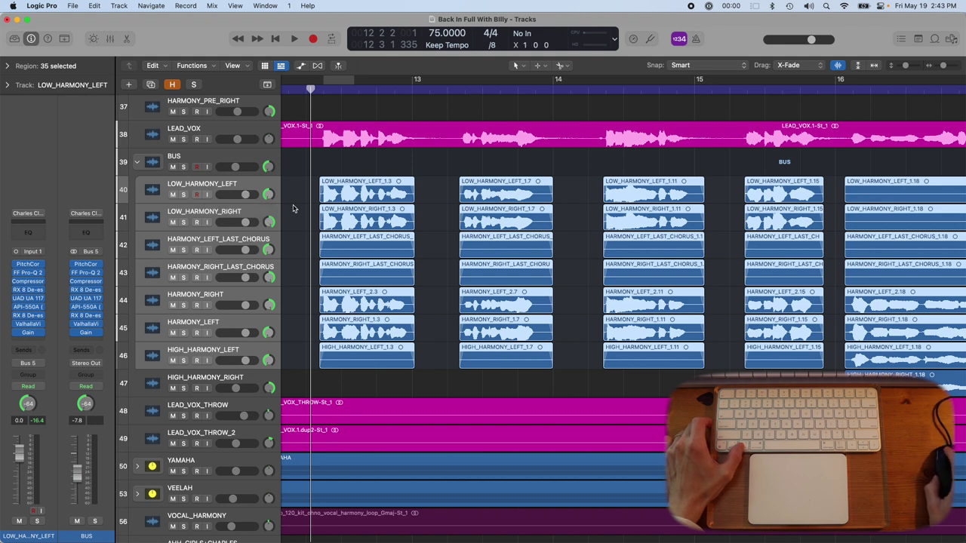
pyautogui.keyDown('alt'); pyautogui.click(271, 196); pyautogui.keyUp('alt')
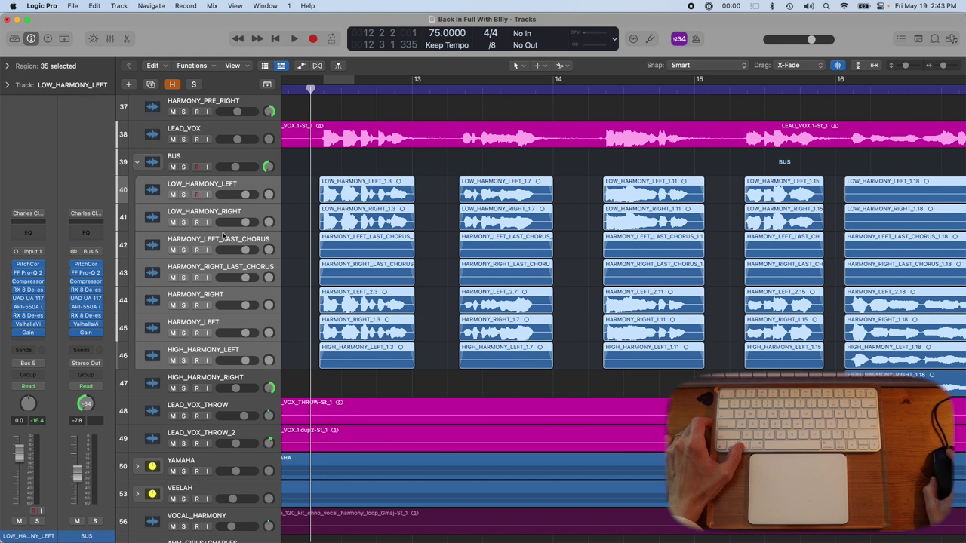
# Reset the channel strips of the selected harmony tracks and check them one by one down to HIGH_HARMONY_LEFT.
pyautogui.click(28, 213)
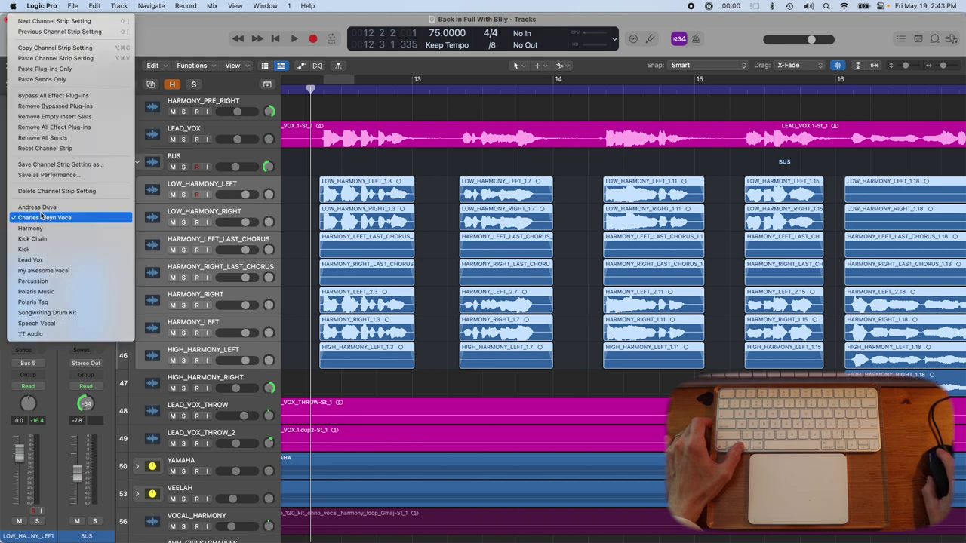
pyautogui.click(68, 148)
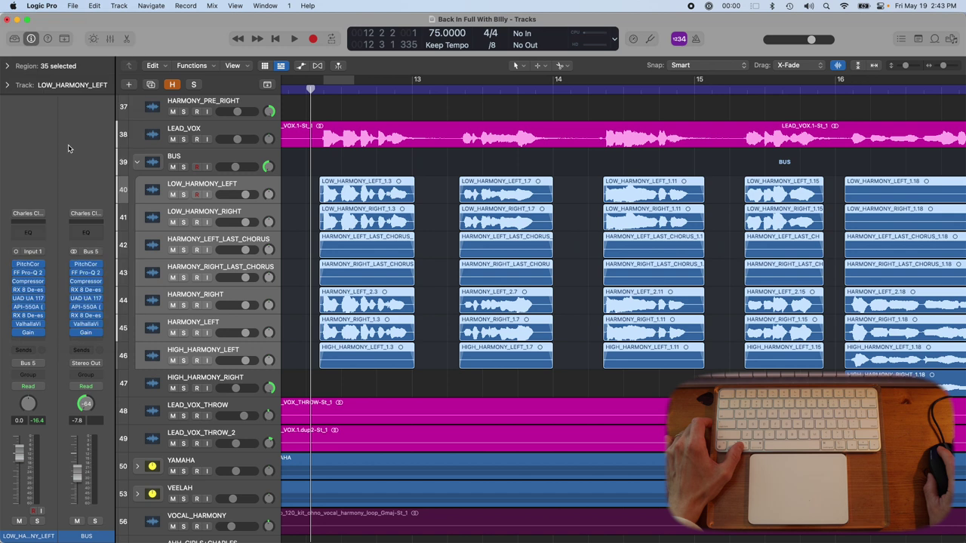
pyautogui.click(217, 191)
pyautogui.press('Down')
pyautogui.press('Down')
pyautogui.press('Down')
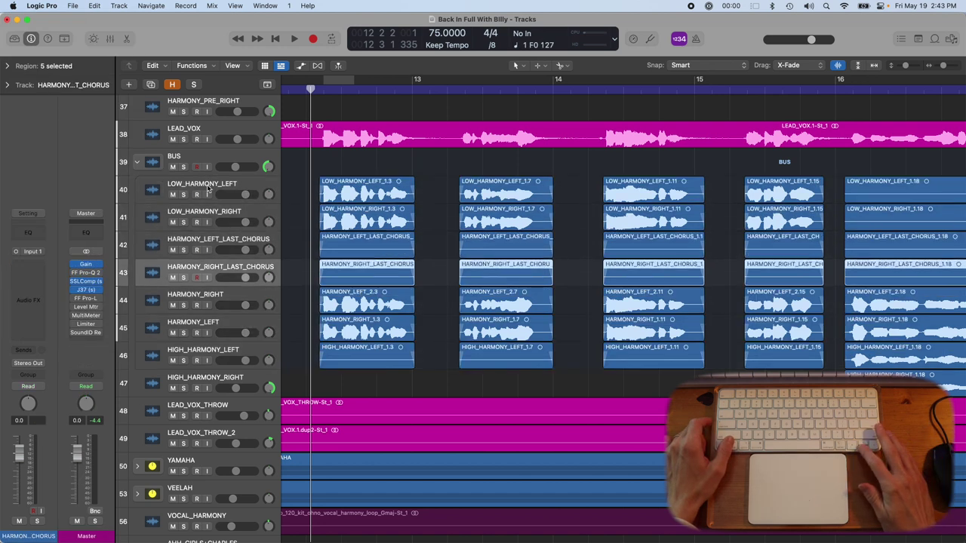
pyautogui.press('Down')
pyautogui.press('Down')
pyautogui.press('Down')
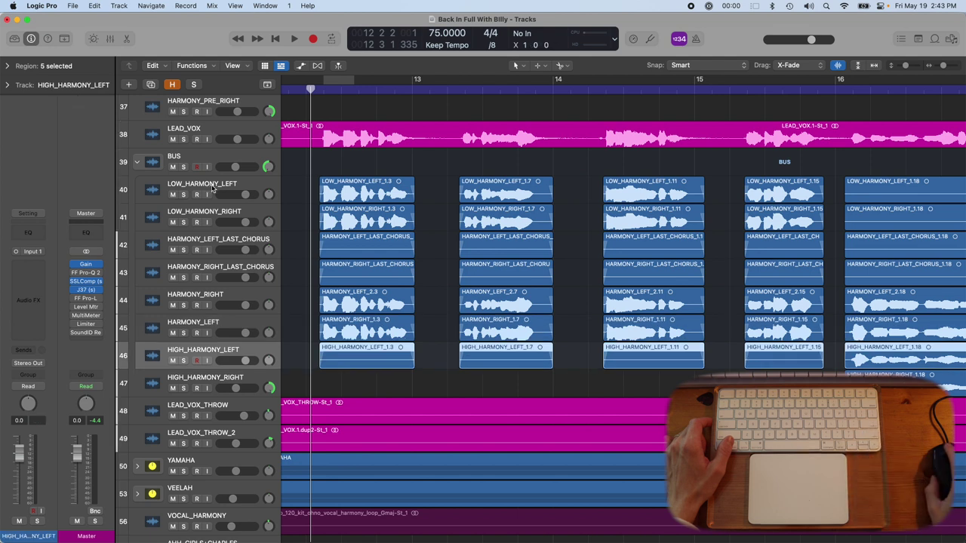
# Solo the LOW_HARMONY_LEFT and LOW_HARMONY_RIGHT tracks and pan them to -64 and +63 respectively.
pyautogui.moveTo(181, 195); pyautogui.dragTo(182, 221)
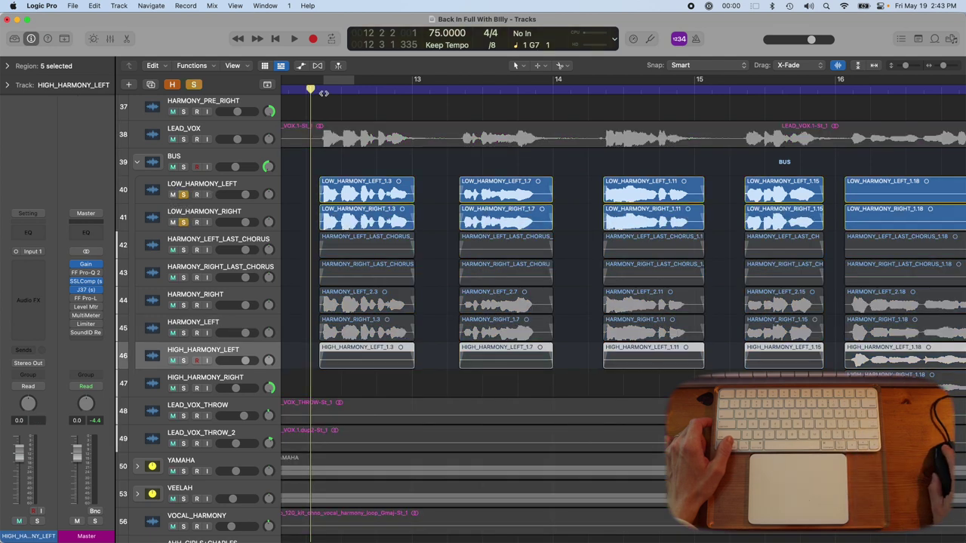
pyautogui.click(319, 93)
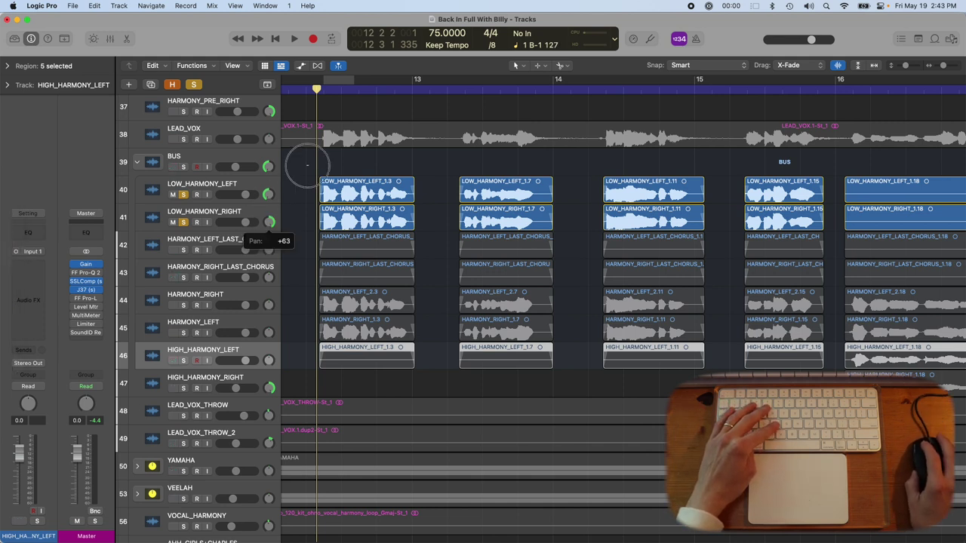
# Select LOW_HARMONY_LEFT and LOW_HARMONY_RIGHT together and lower their volume to -2.3 dB.
pyautogui.click(251, 217)
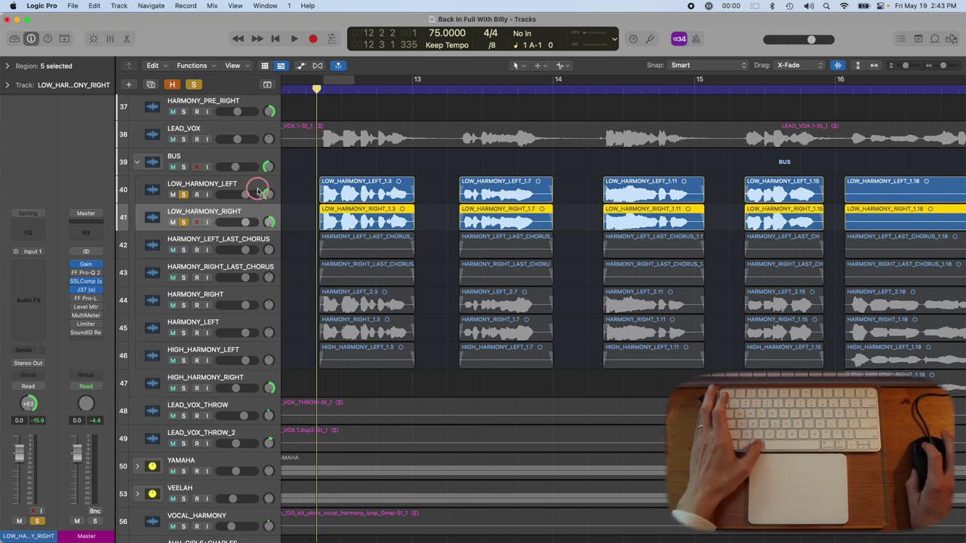
pyautogui.keyDown('shift'); pyautogui.click(257, 192); pyautogui.keyUp('shift')
pyautogui.click(256, 209)
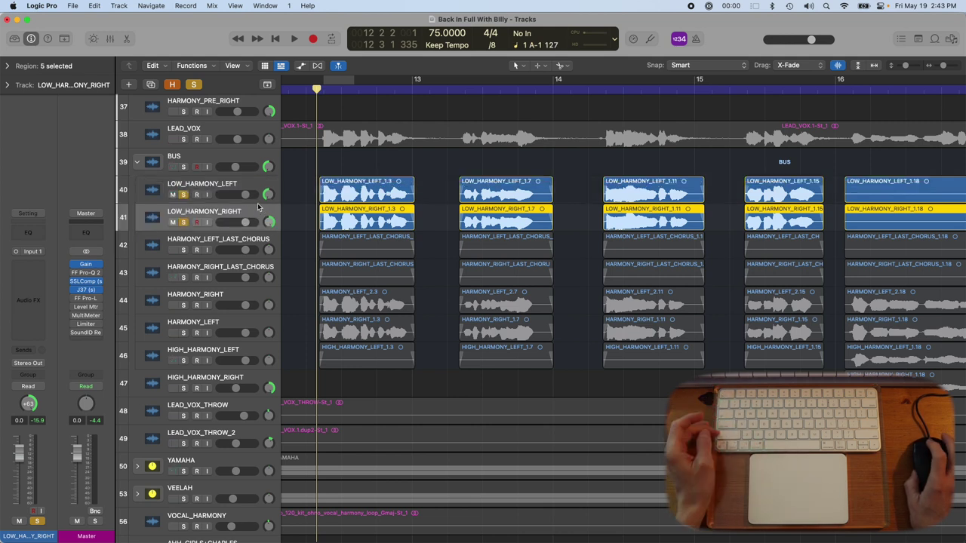
pyautogui.keyDown('shift'); pyautogui.click(256, 188); pyautogui.keyUp('shift')
pyautogui.moveTo(245, 193); pyautogui.dragTo(240, 195)
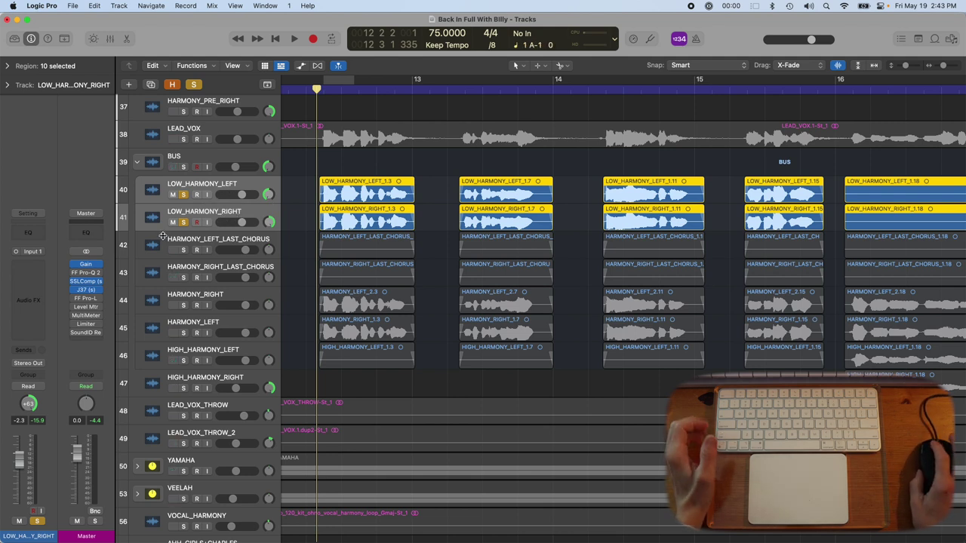
# Add a send to Bus 24 on both selected low harmony tracks and name its aux channel "send".
pyautogui.click(30, 350)
pyautogui.click(31, 350)
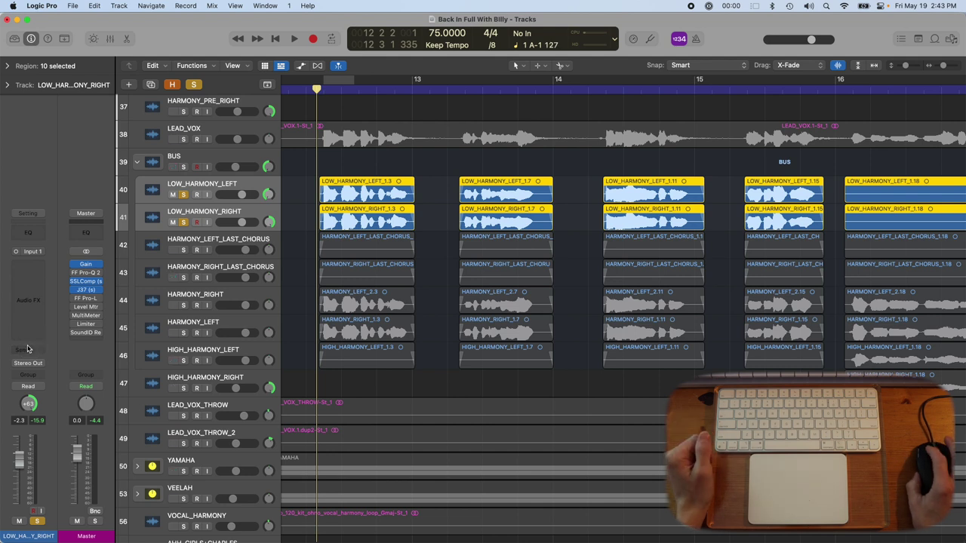
pyautogui.click(30, 351)
pyautogui.moveTo(45, 368)
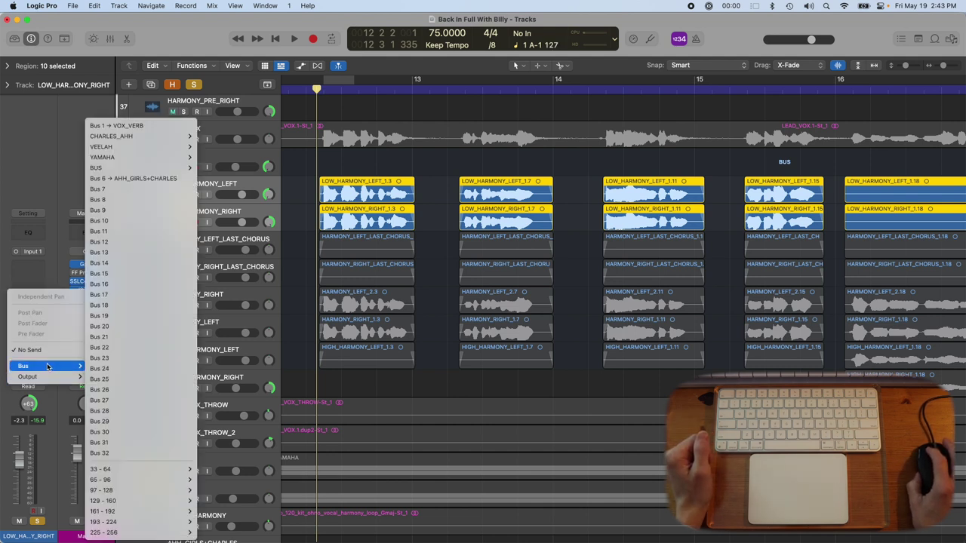
pyautogui.click(165, 370)
pyautogui.doubleClick(94, 533)
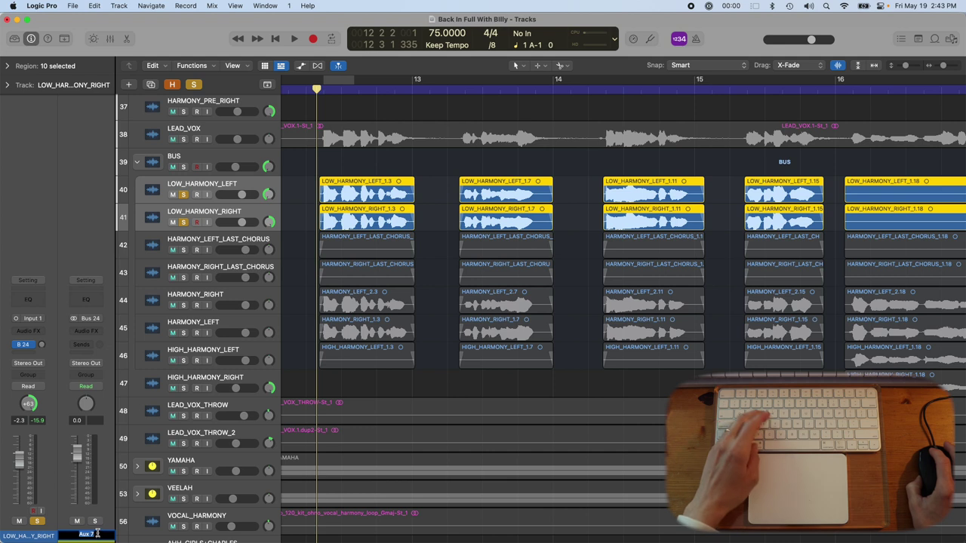
pyautogui.write('send')
pyautogui.press('Return')
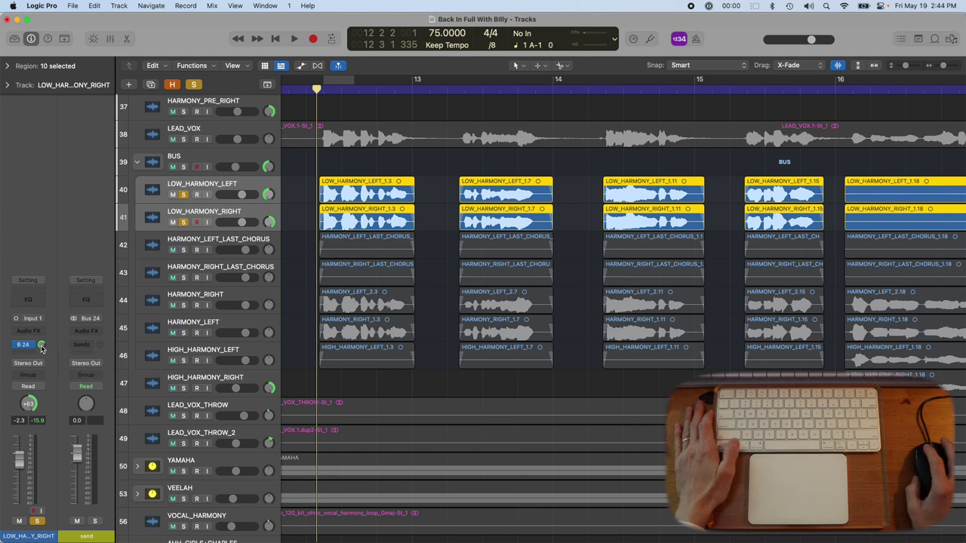
# Check the send on each low harmony track and lower only LOW_HARMONY_LEFT's volume to -2.9 dB.
pyautogui.click(256, 191)
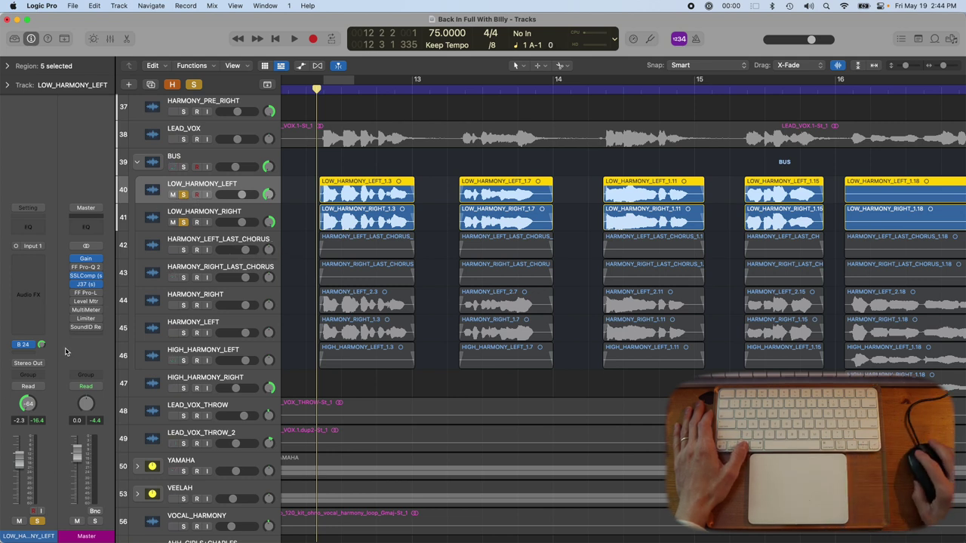
pyautogui.click(256, 215)
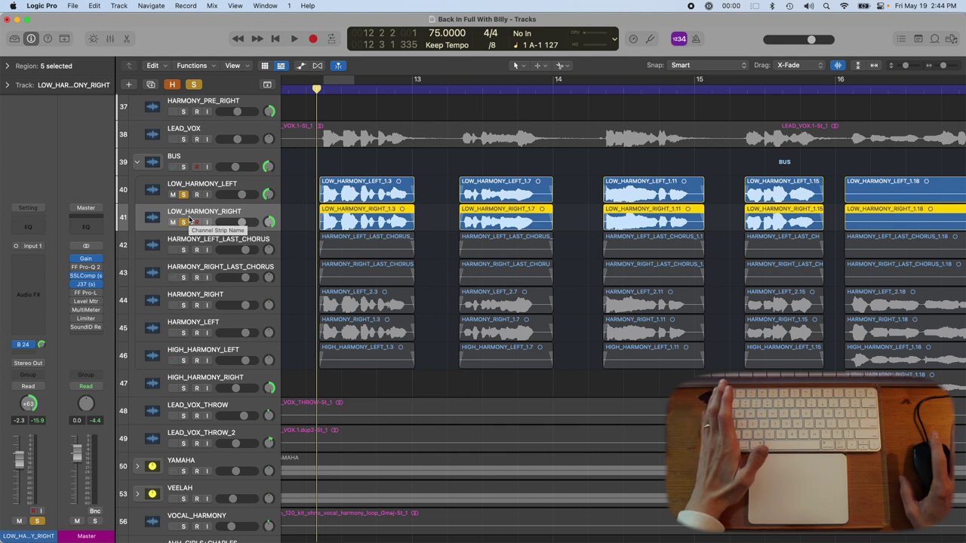
pyautogui.click(233, 189)
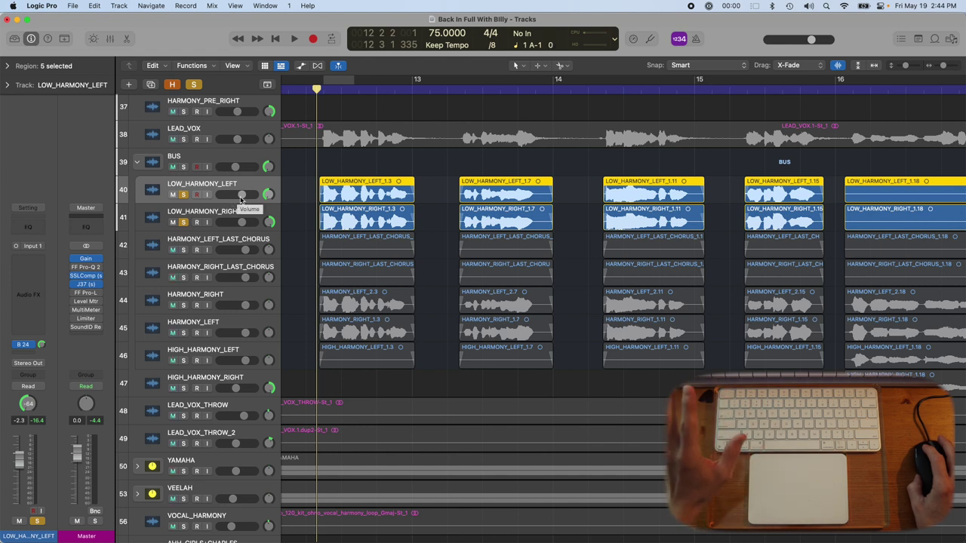
pyautogui.moveTo(241, 197); pyautogui.dragTo(238, 198)
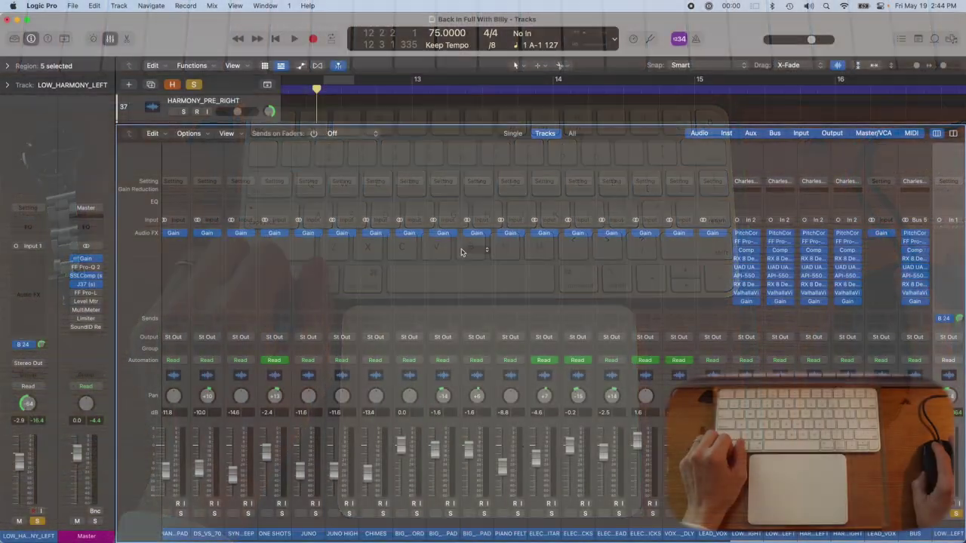
# Assign the LOW_HARMONY_LEFT channel to new Group 1 and name the group "harmonies".
pyautogui.hscroll(10, 588, 422)
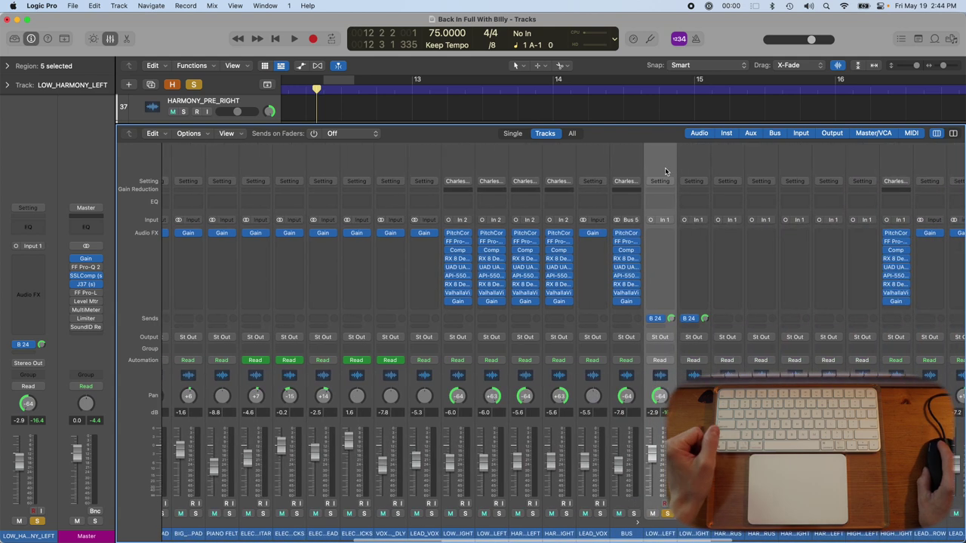
pyautogui.click(667, 348)
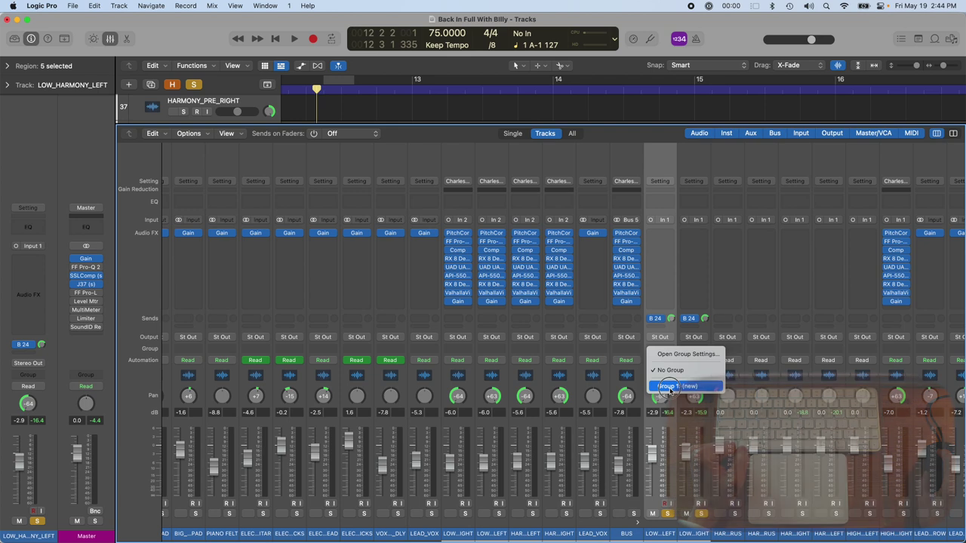
pyautogui.click(672, 385)
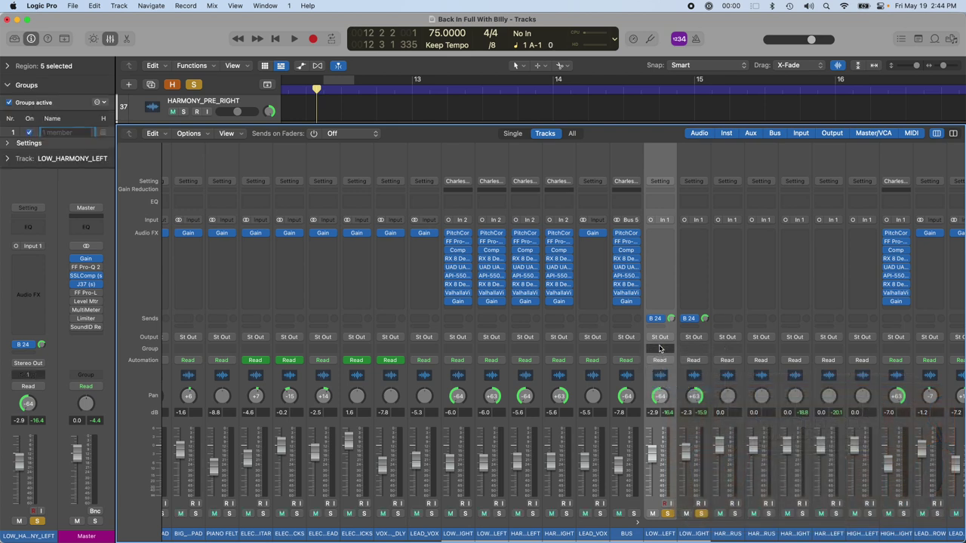
pyautogui.click(658, 348)
pyautogui.click(665, 357)
pyautogui.click(664, 350)
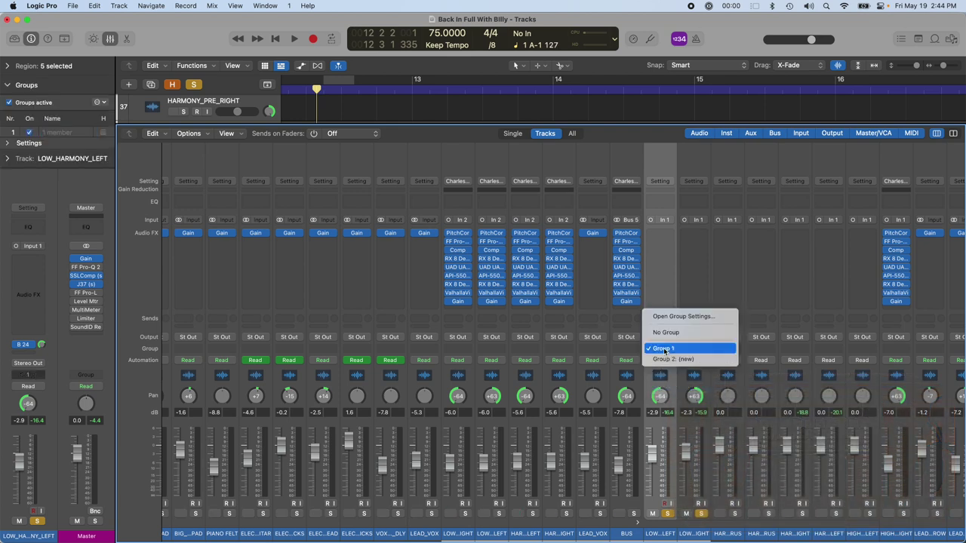
pyautogui.click(671, 349)
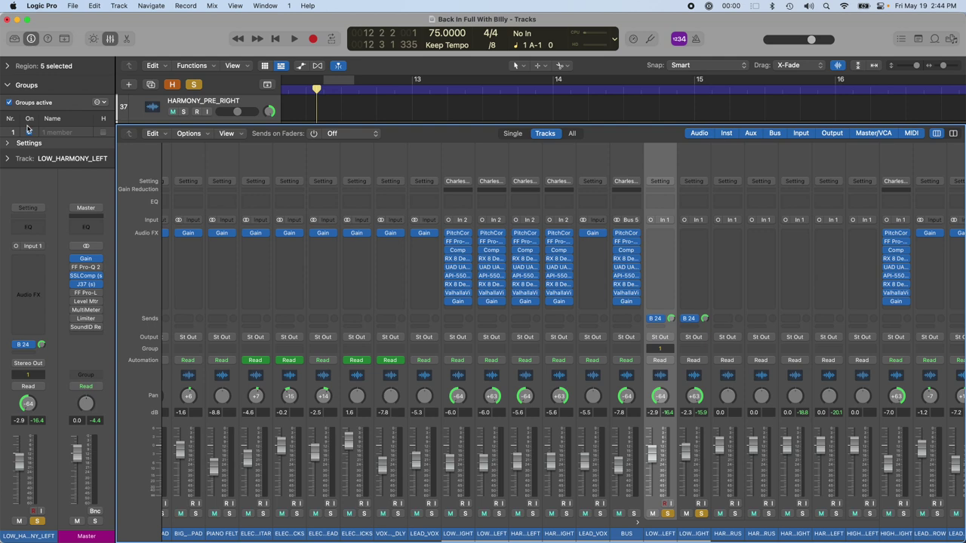
pyautogui.doubleClick(68, 132)
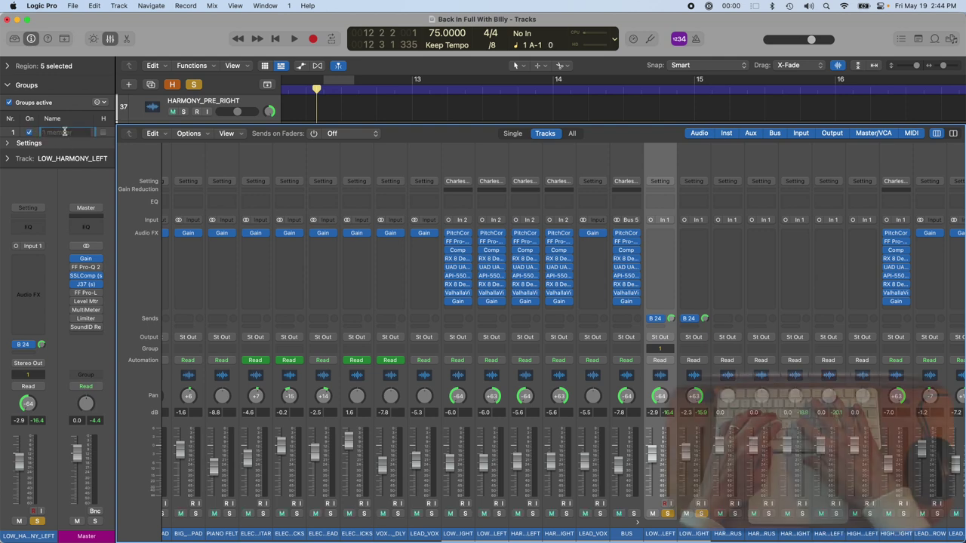
pyautogui.write('harmonies')
pyautogui.press('Return')
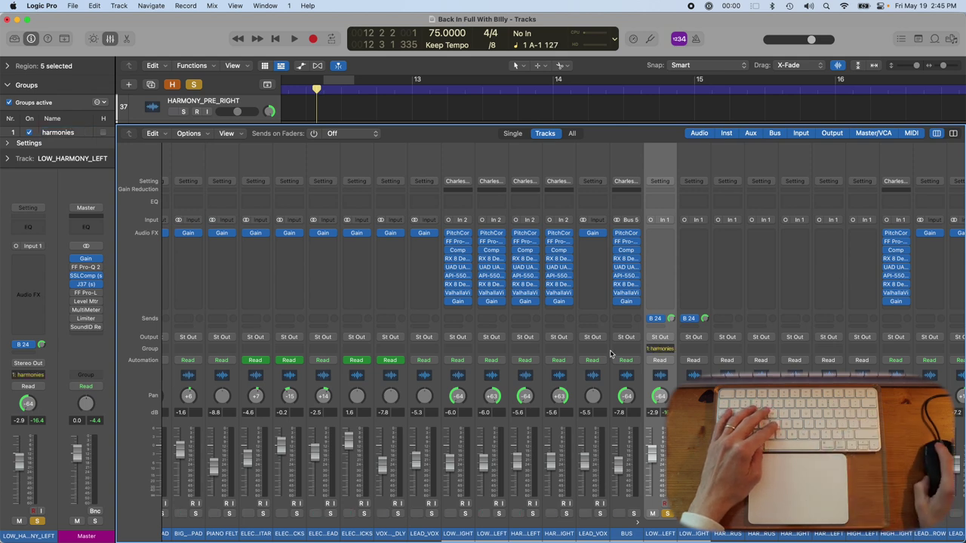
# Add LOW_HARMONY_RIGHT, HARMONY_LEFT_LAST_CHORUS, HARMONY_RIGHT_LAST_CHORUS and HARMONY_RIGHT to Group 1: harmonies, and close the mixer.
pyautogui.click(693, 349)
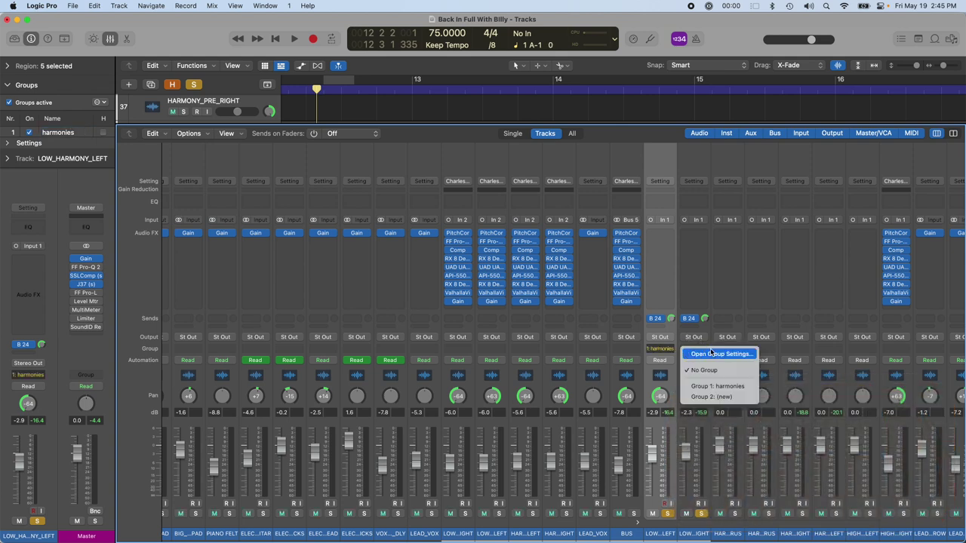
pyautogui.click(711, 387)
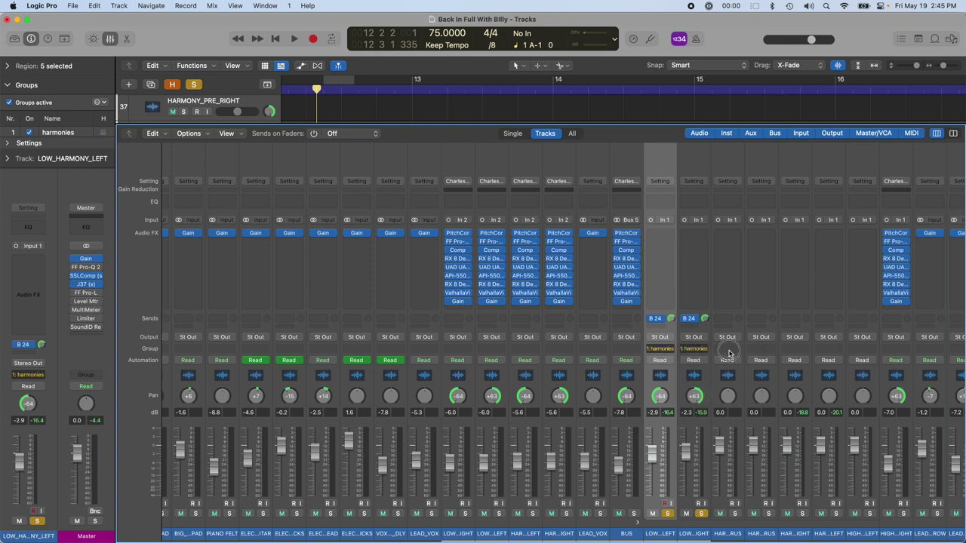
pyautogui.click(728, 350)
pyautogui.click(748, 387)
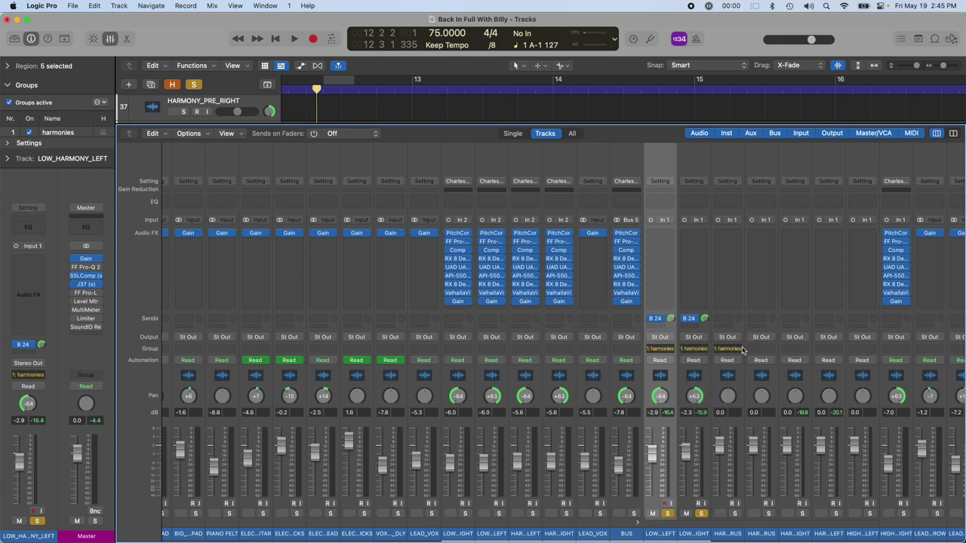
pyautogui.click(761, 349)
pyautogui.click(777, 386)
pyautogui.click(771, 351)
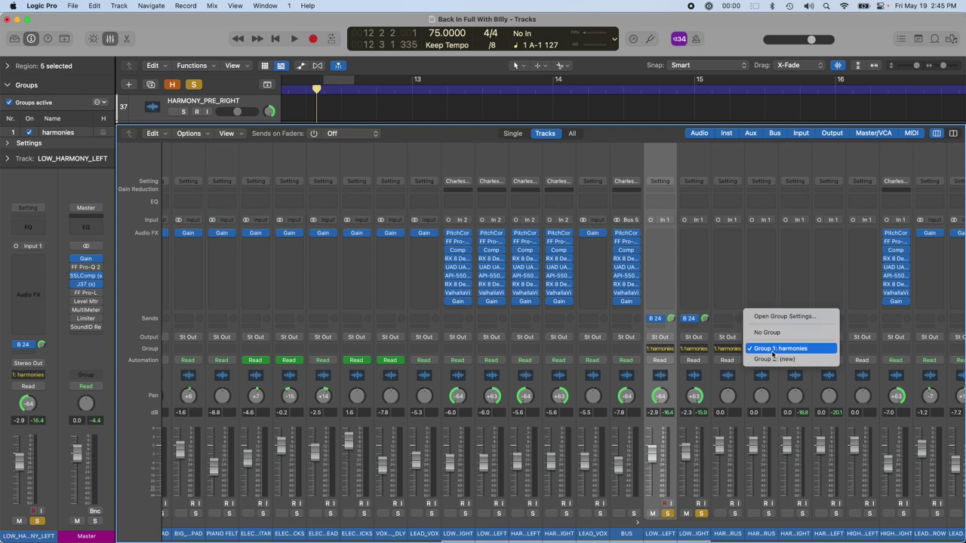
pyautogui.click(783, 352)
pyautogui.click(793, 349)
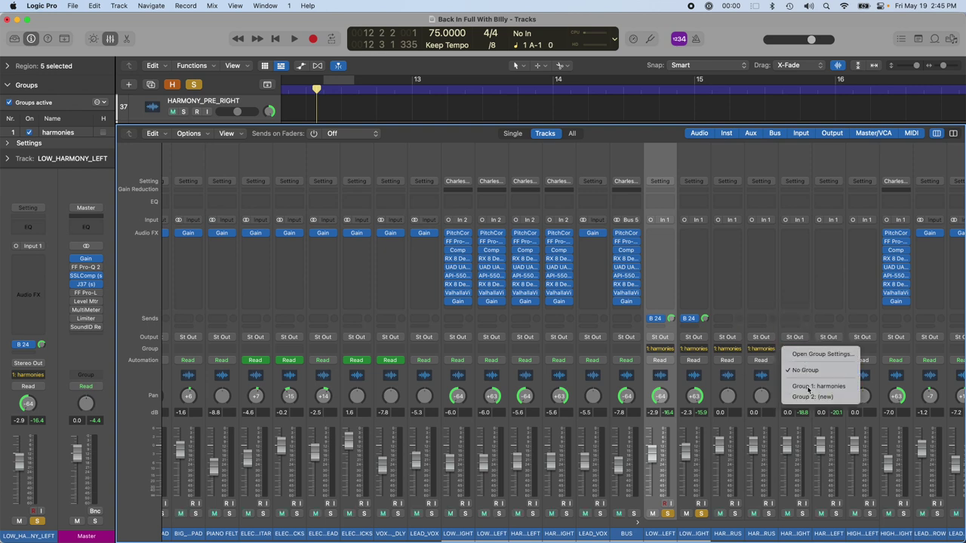
pyautogui.click(809, 387)
pyautogui.press('x')
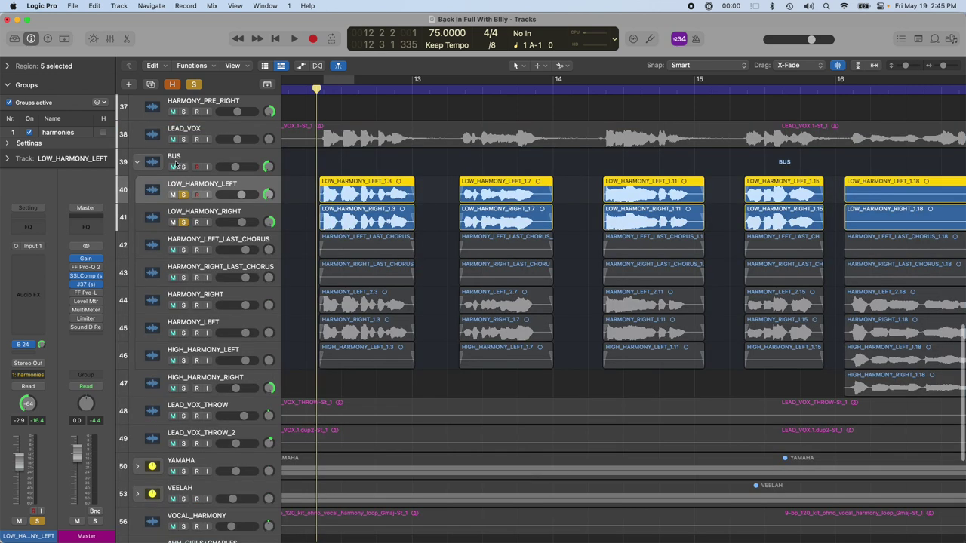
# Clear all solos and adjust the harmonies group's volume together, bringing LOW_HARMONY_LEFT to -3.6 dB.
pyautogui.click(193, 85)
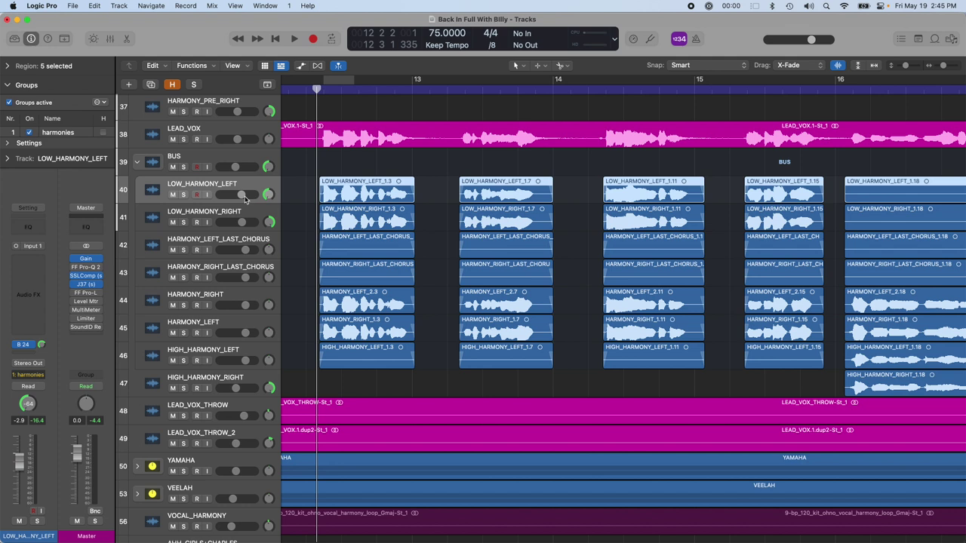
pyautogui.moveTo(245, 198)
pyautogui.mouseDown()
pyautogui.moveTo(150, 200)
pyautogui.moveTo(235, 203)
pyautogui.mouseUp()
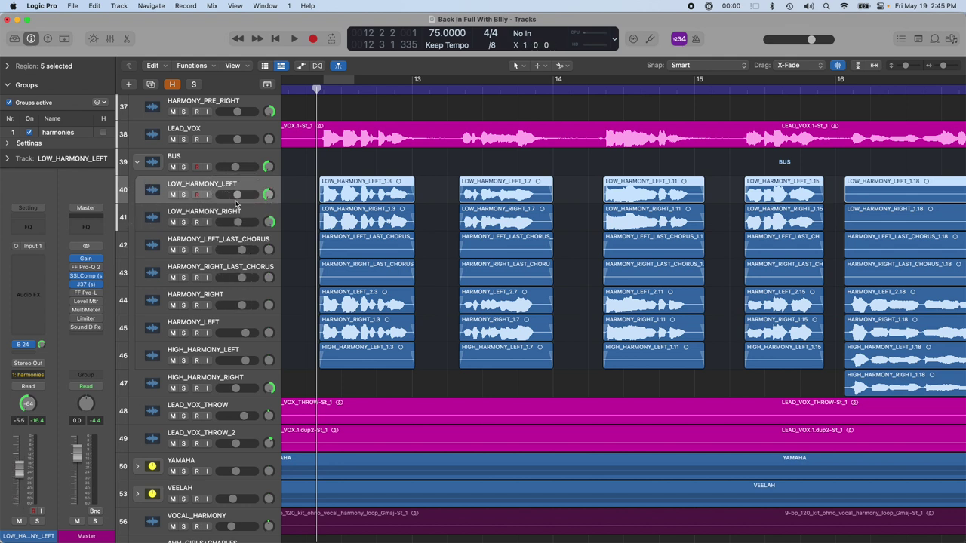
pyautogui.click(238, 194)
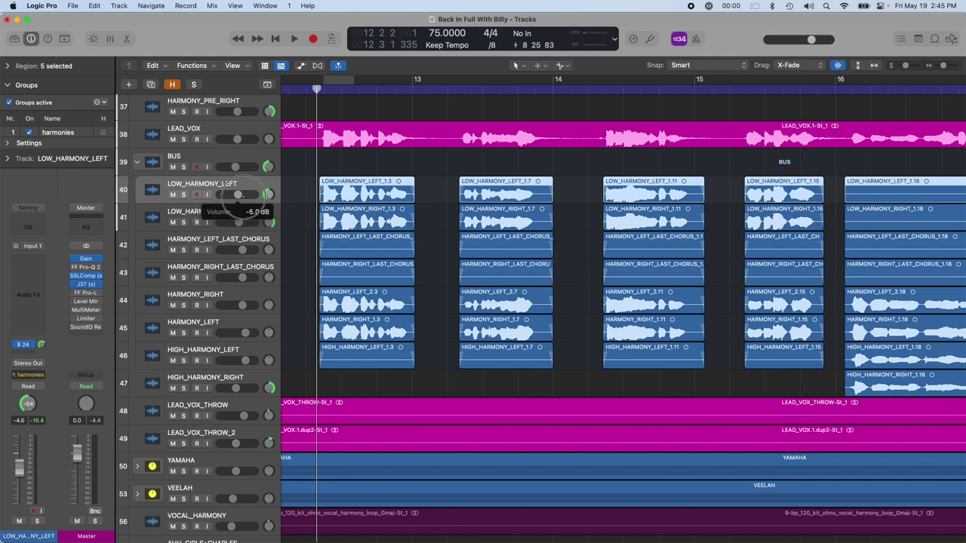
pyautogui.moveTo(244, 197); pyautogui.dragTo(250, 194)
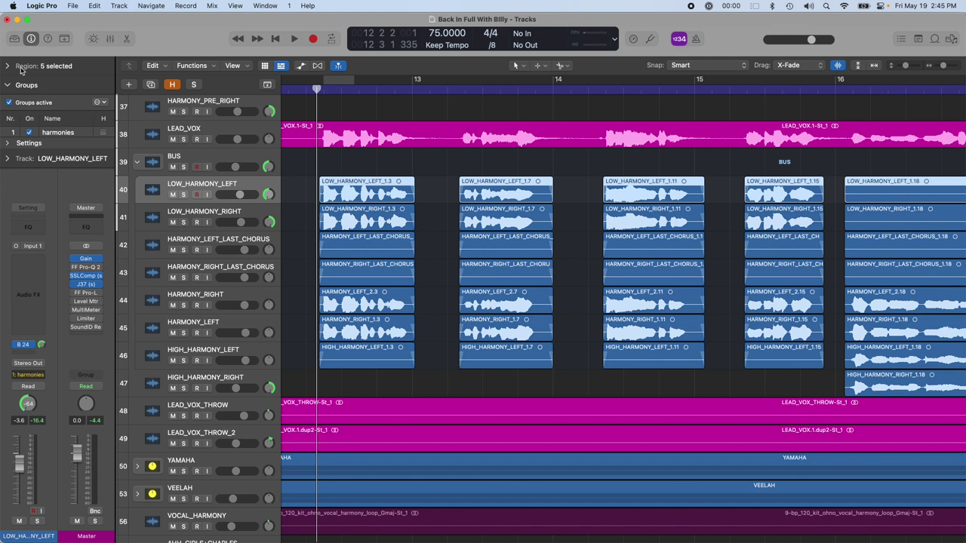
# Expand the harmonies group's settings and test its linked mute by muting and unmuting LOW_HARMONY_RIGHT.
pyautogui.click(8, 143)
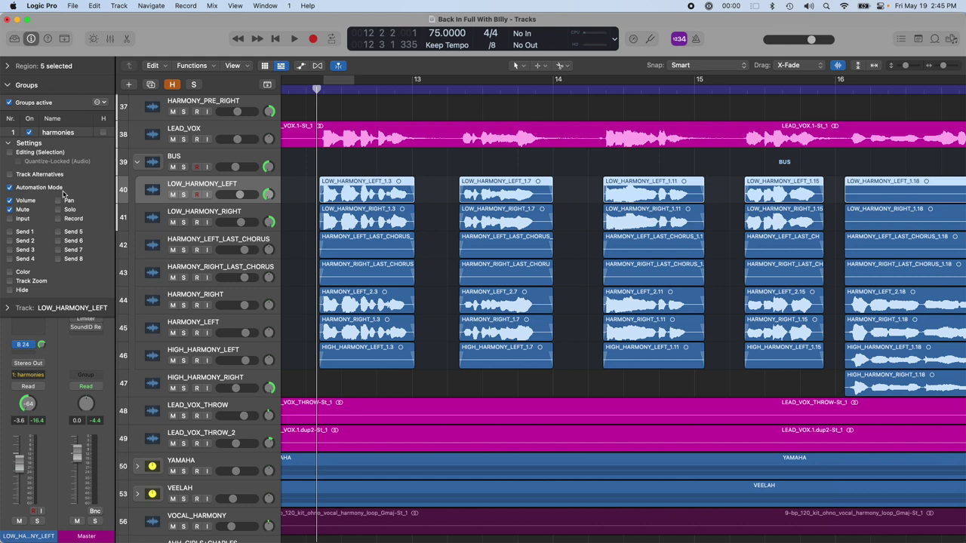
pyautogui.click(180, 223)
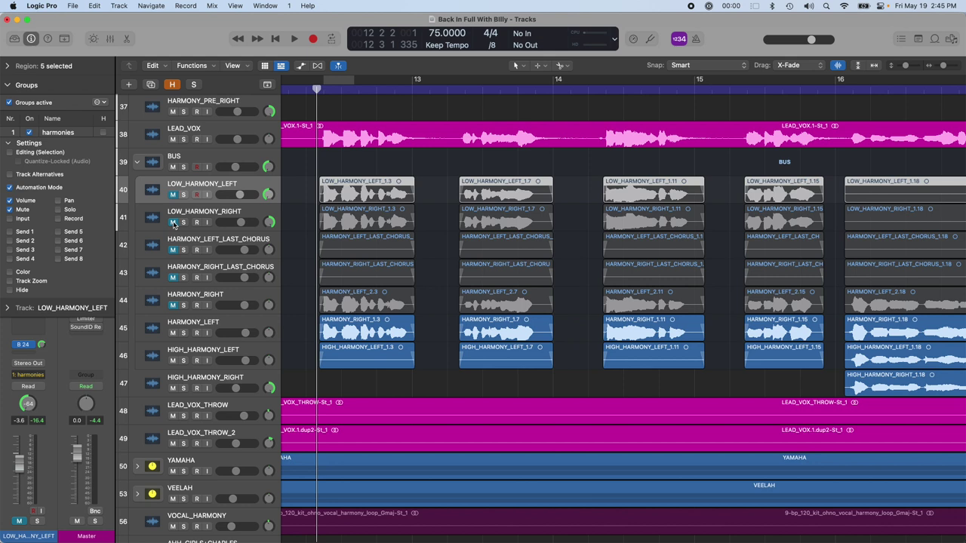
pyautogui.click(173, 223)
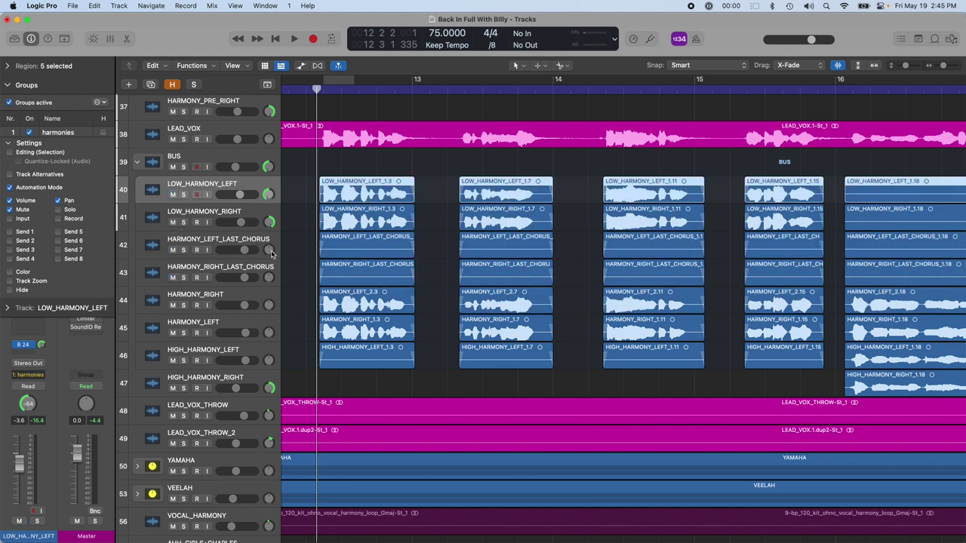
# Link pan in the harmonies group and test it by panning HARMONY_LEFT_LAST_CHORUS to +63 and back past center to the left.
pyautogui.moveTo(271, 253); pyautogui.dragTo(272, 236)
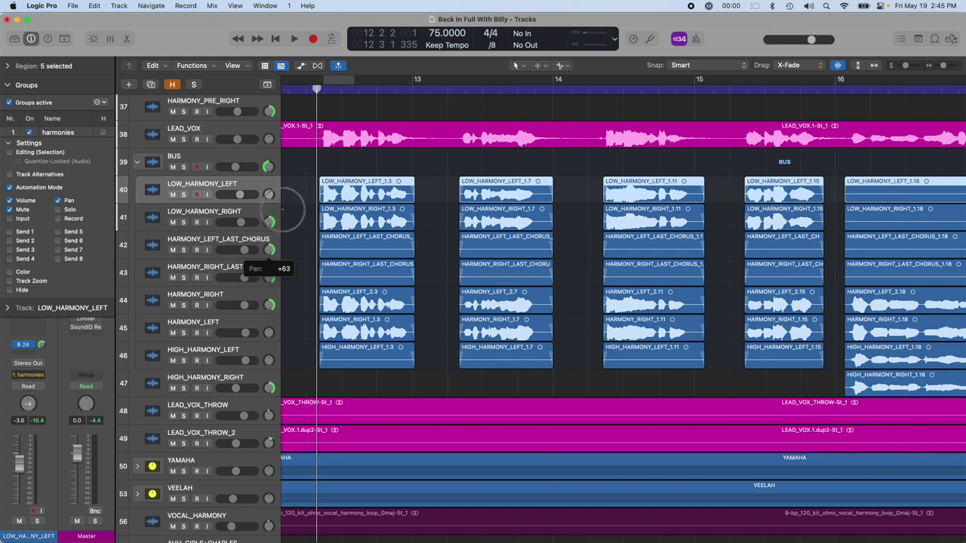
pyautogui.moveTo(287, 200); pyautogui.dragTo(272, 266)
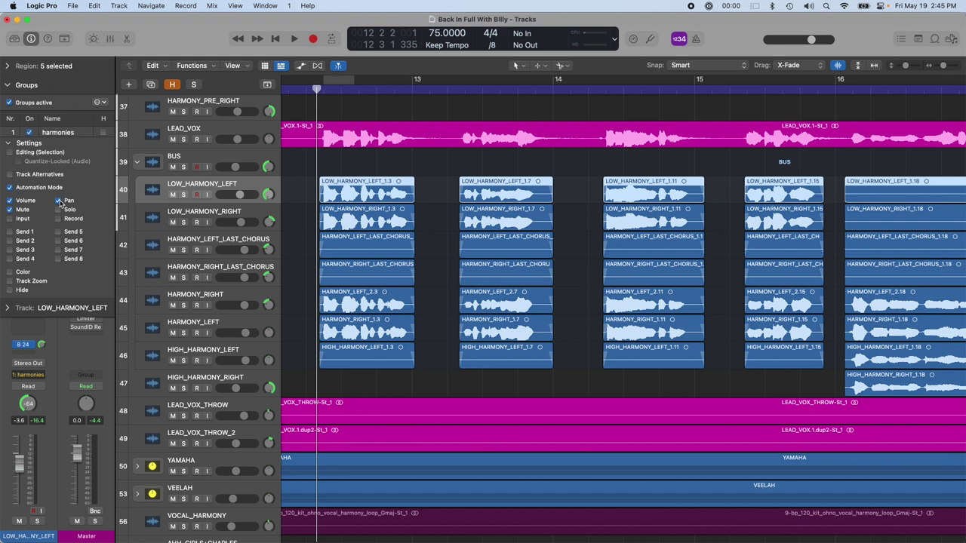
# Try linking solo instead of pan in the harmonies group by soloing and unsoloing LOW_HARMONY_RIGHT, and unlink solo.
pyautogui.click(181, 223)
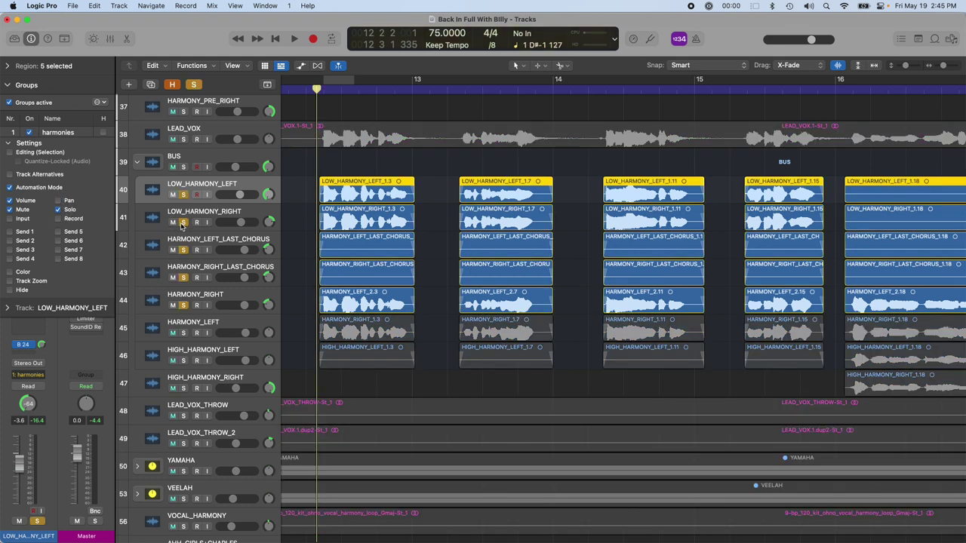
pyautogui.click(182, 223)
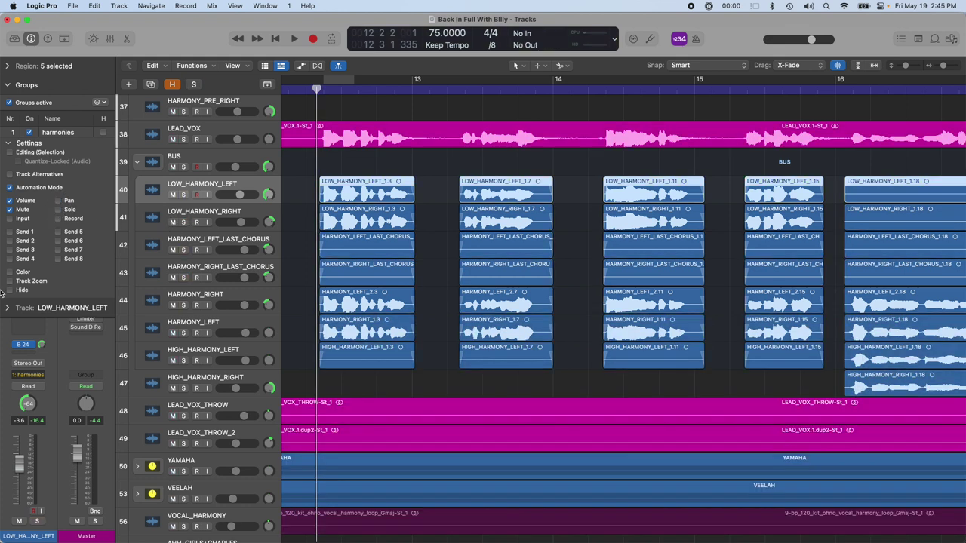
pyautogui.moveTo(2, 151)
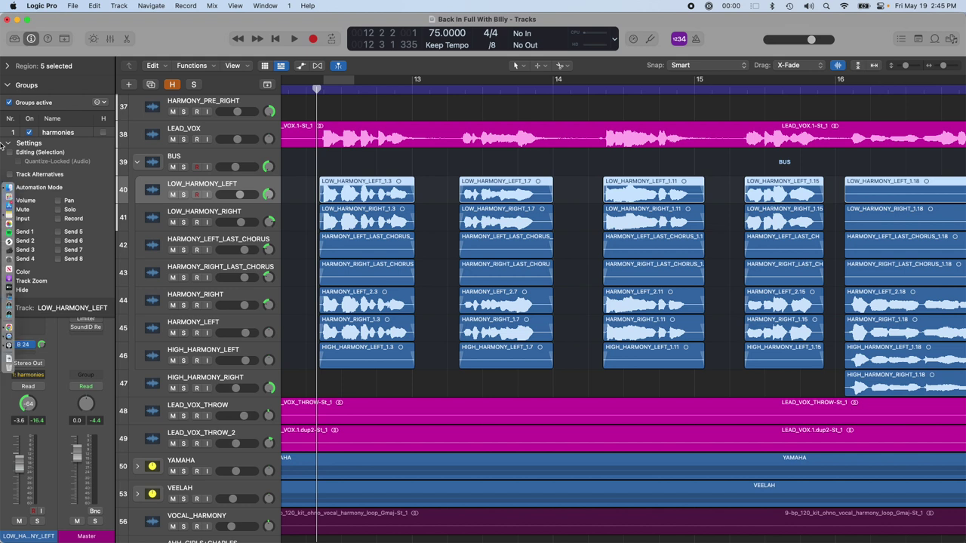